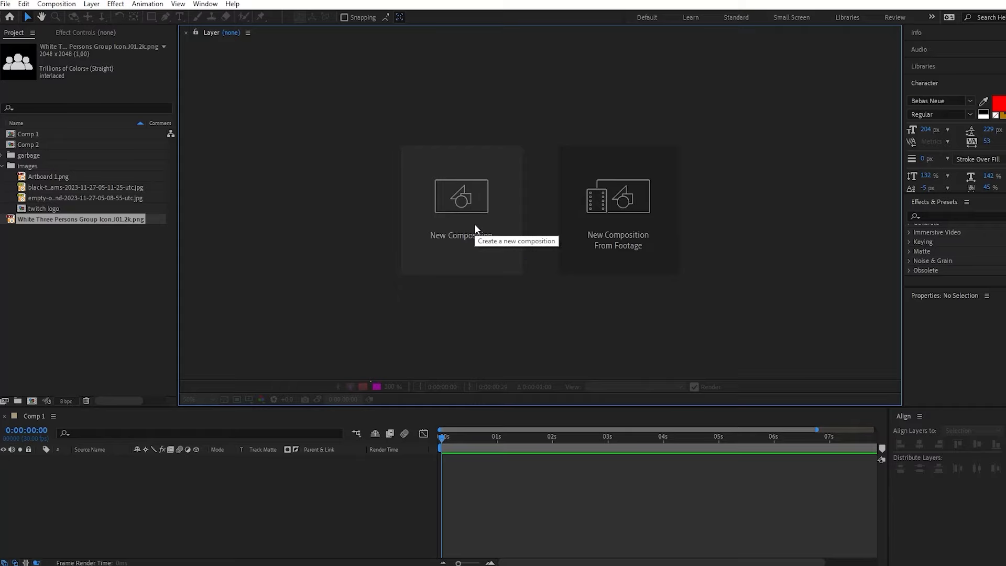
Create a new 1920x1080 composition with a frame rate of 24 frames per second.
{"action": "left_click", "coordinate": [476, 232]}
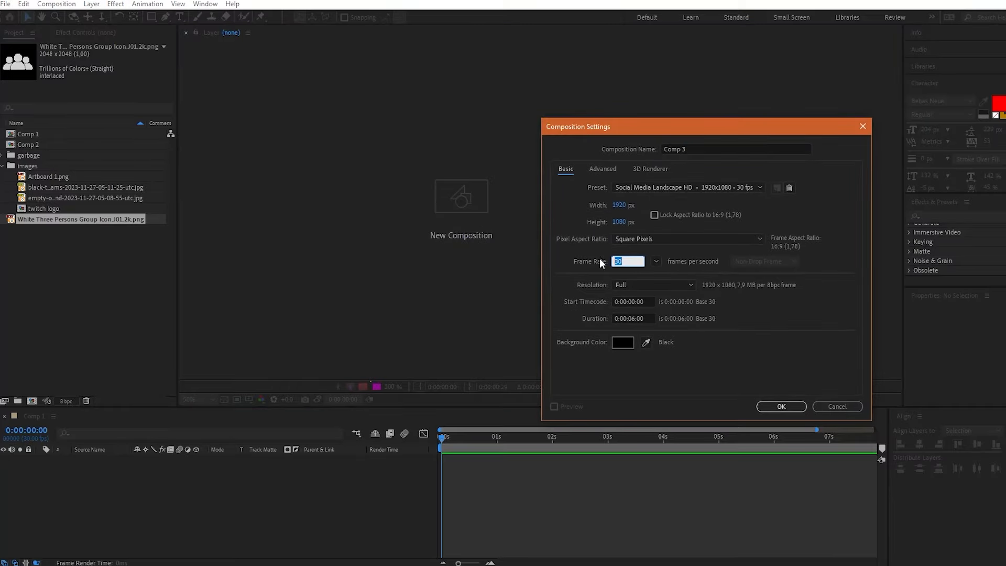
{"action": "type", "text": "24"}
{"action": "left_click", "coordinate": [769, 407]}
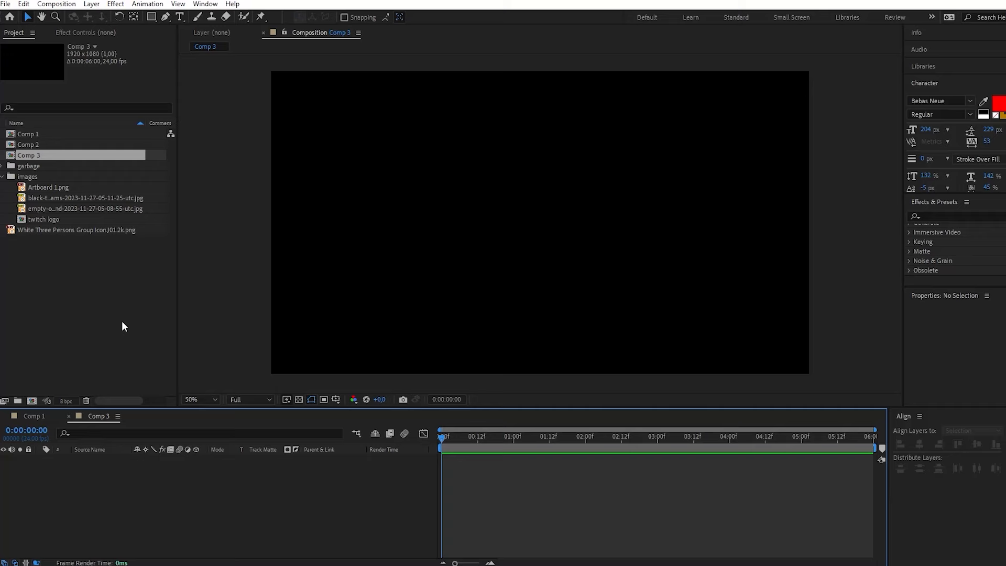
Add the black tile texture image to the composition and scale it to 58%.
{"action": "left_click", "coordinate": [54, 208]}
{"action": "left_click_drag", "start_coordinate": [54, 201], "coordinate": [134, 483]}
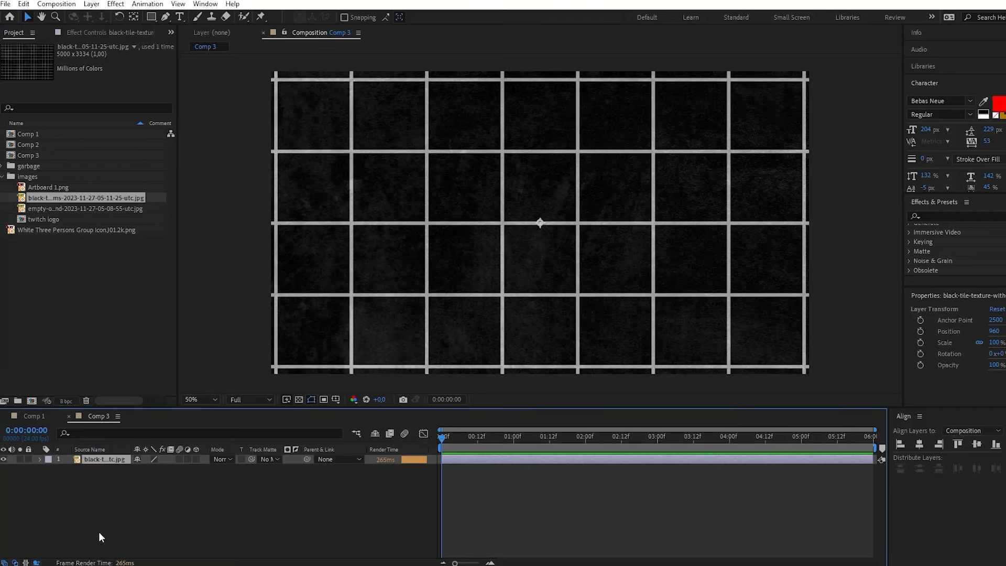
{"action": "left_click", "coordinate": [39, 460]}
{"action": "left_click", "coordinate": [49, 469]}
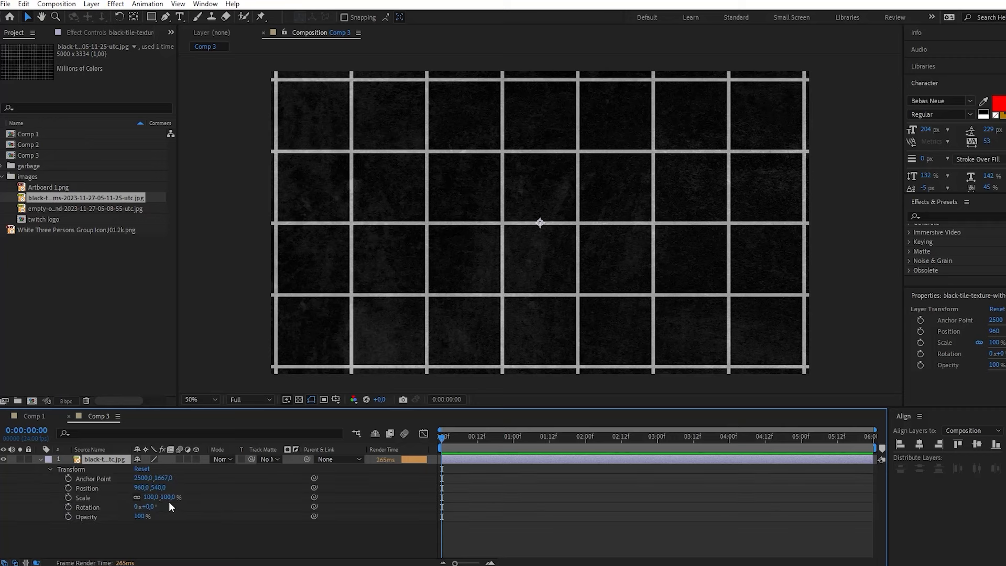
{"action": "left_click_drag", "start_coordinate": [169, 497], "coordinate": [150, 497]}
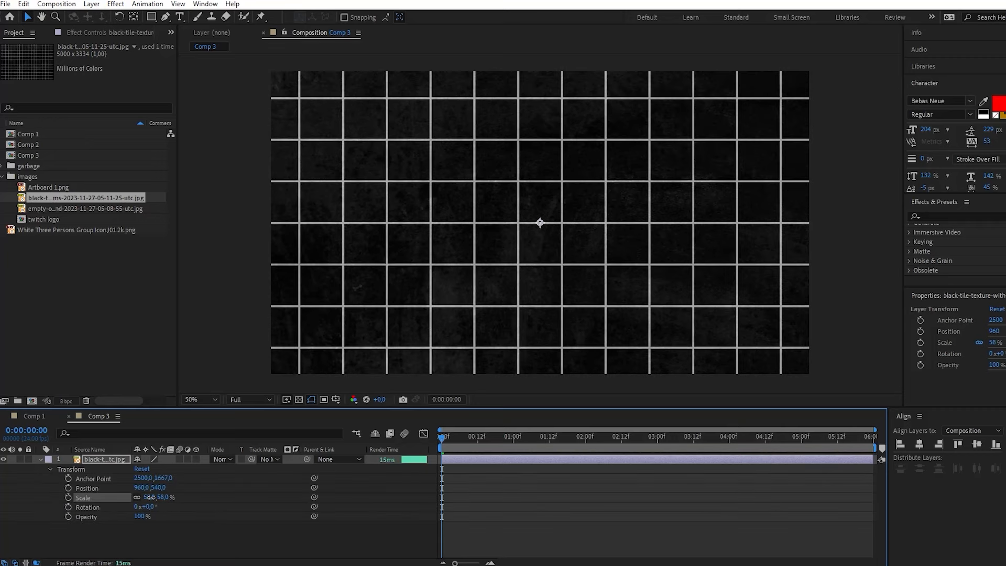
{"action": "left_click", "coordinate": [219, 532]}
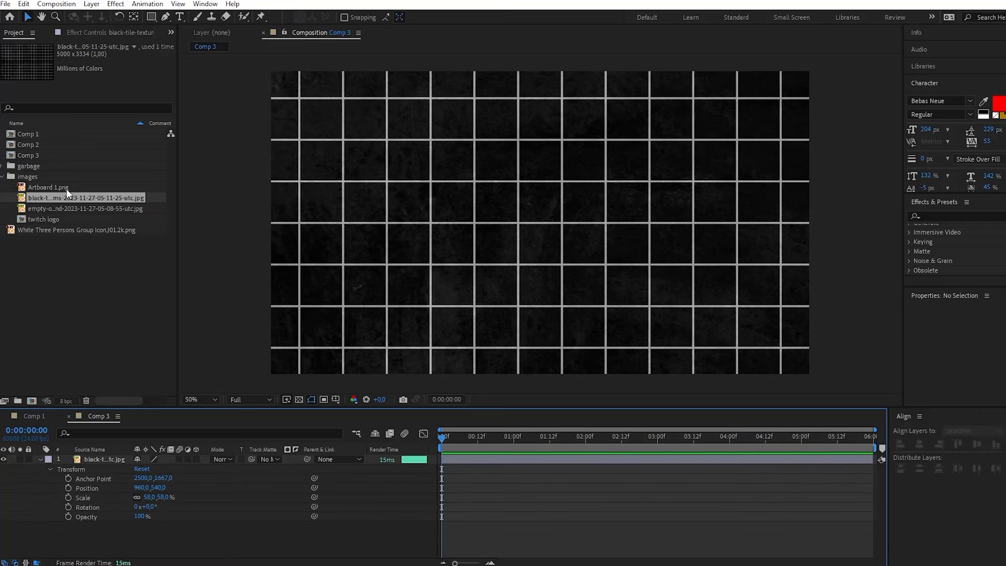
Place Artboard 1.png above the tile background, scale it to 113% and lower it to Y position 582.
{"action": "left_click", "coordinate": [65, 206]}
{"action": "left_click_drag", "start_coordinate": [61, 187], "coordinate": [122, 457]}
{"action": "left_click", "coordinate": [40, 459]}
{"action": "left_click", "coordinate": [51, 468]}
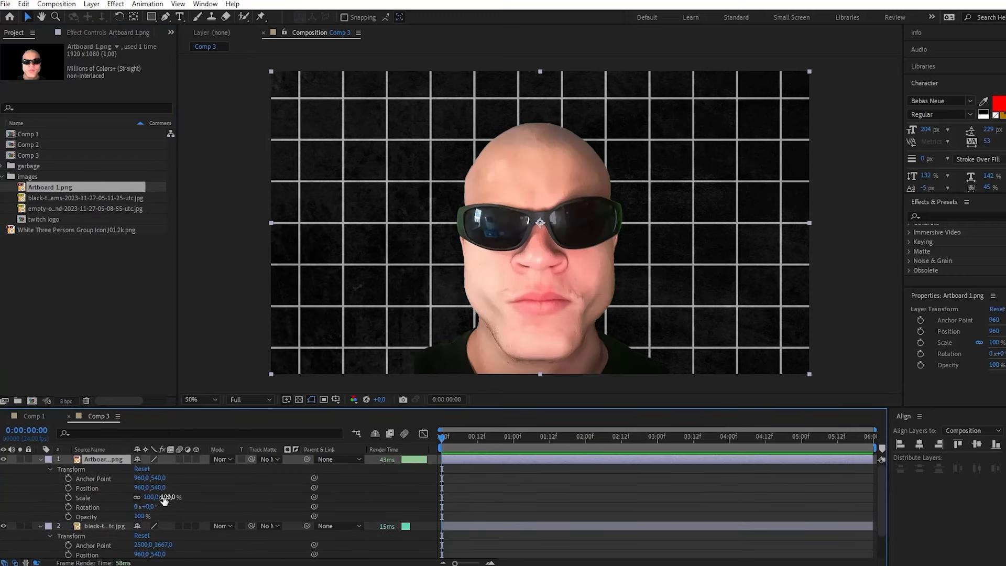
{"action": "left_click_drag", "start_coordinate": [163, 497], "coordinate": [178, 493]}
{"action": "left_click", "coordinate": [470, 499]}
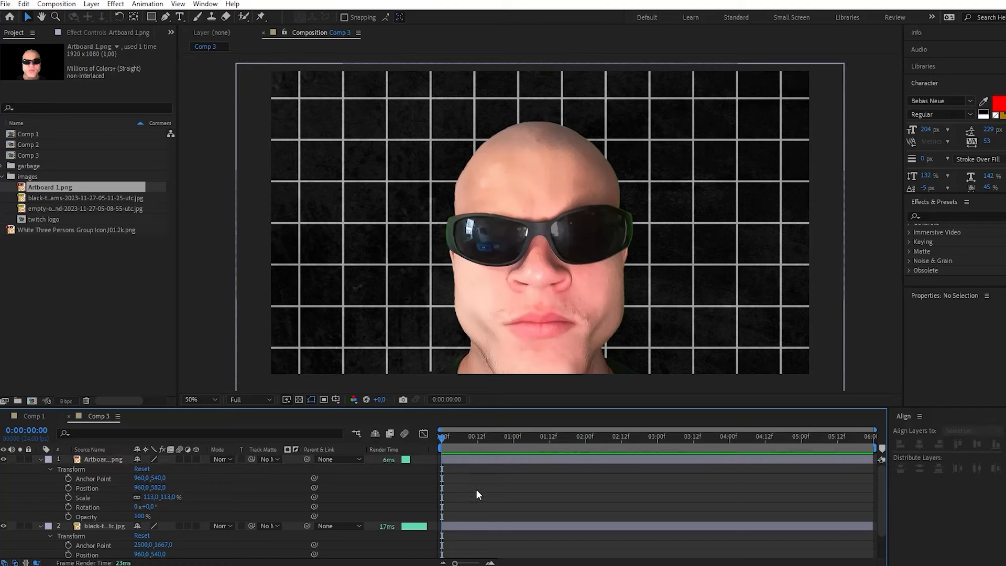
Add a null object to the composition and rename it "controller".
{"action": "right_click", "coordinate": [475, 489]}
{"action": "mouse_move", "coordinate": [555, 355]}
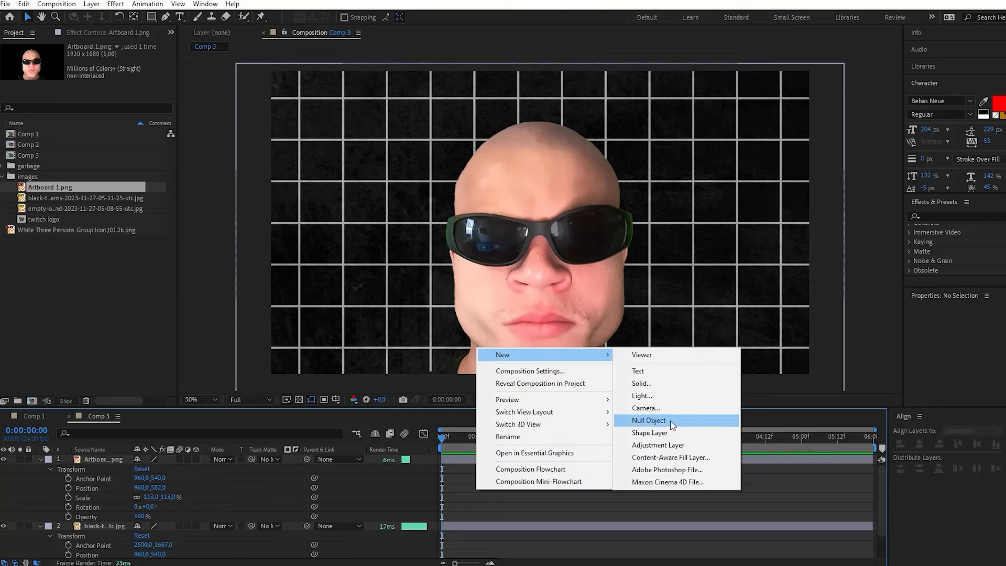
{"action": "left_click", "coordinate": [669, 420]}
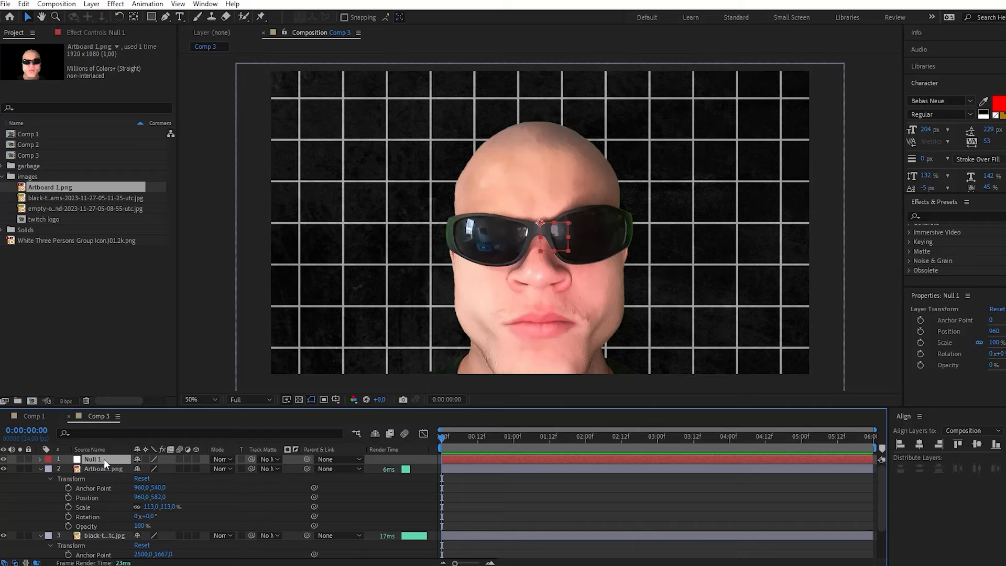
{"action": "right_click", "coordinate": [104, 459]}
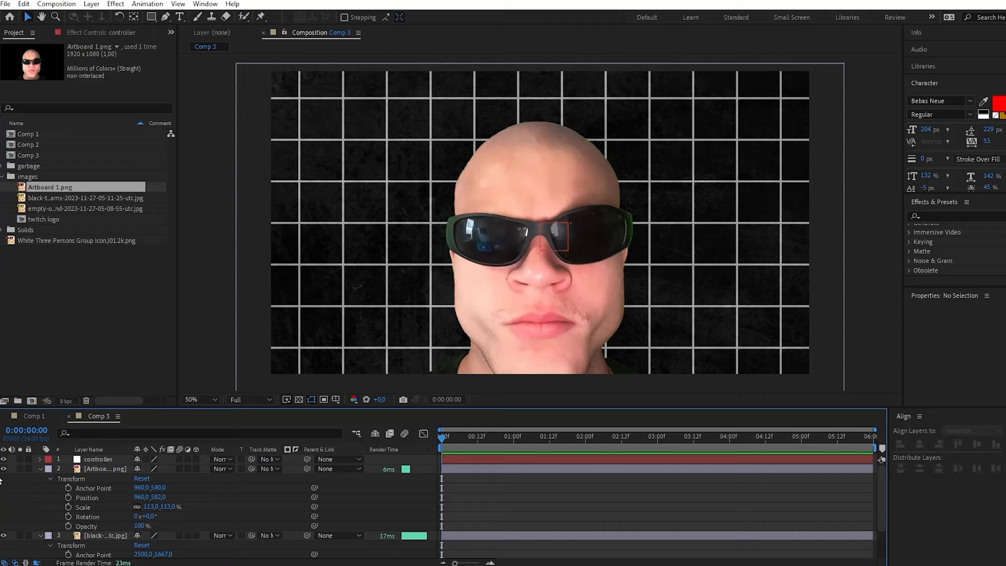
Parent the Artboard and black tile layers to the controller null.
{"action": "left_click", "coordinate": [102, 533]}
{"action": "left_click", "coordinate": [105, 469], "text": "shift"}
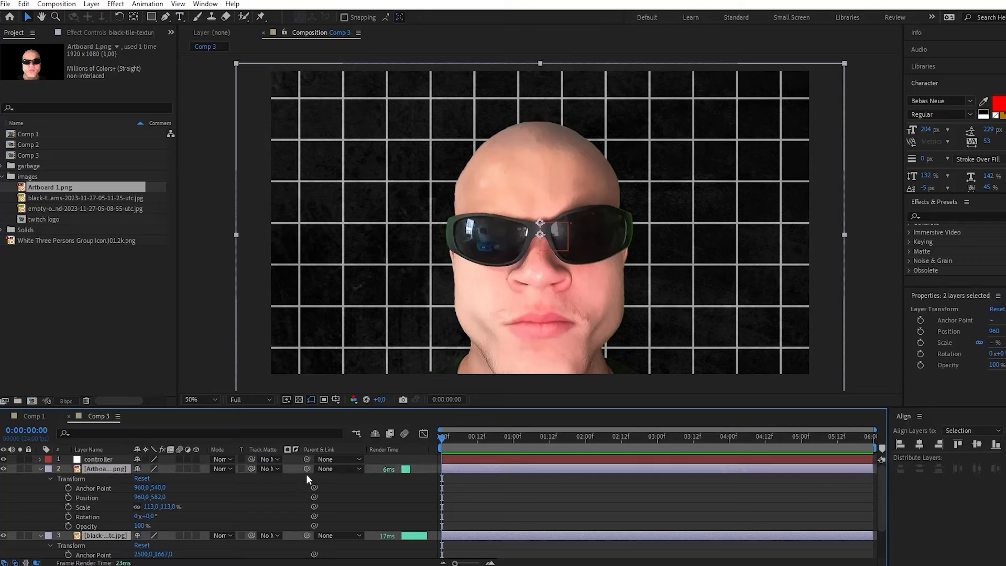
{"action": "left_click_drag", "start_coordinate": [307, 468], "coordinate": [112, 457]}
{"action": "left_click", "coordinate": [523, 508]}
Shift the Artboard layer sideways to X position -147.
{"action": "left_click_drag", "start_coordinate": [139, 497], "coordinate": [53, 495]}
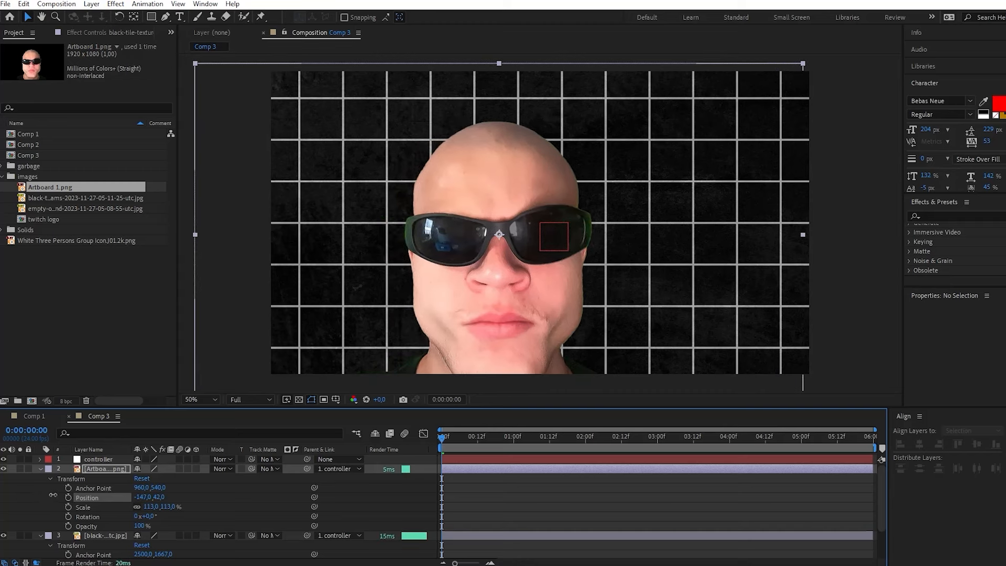
{"action": "left_click", "coordinate": [454, 511]}
{"action": "left_click_drag", "start_coordinate": [454, 563], "coordinate": [469, 563]}
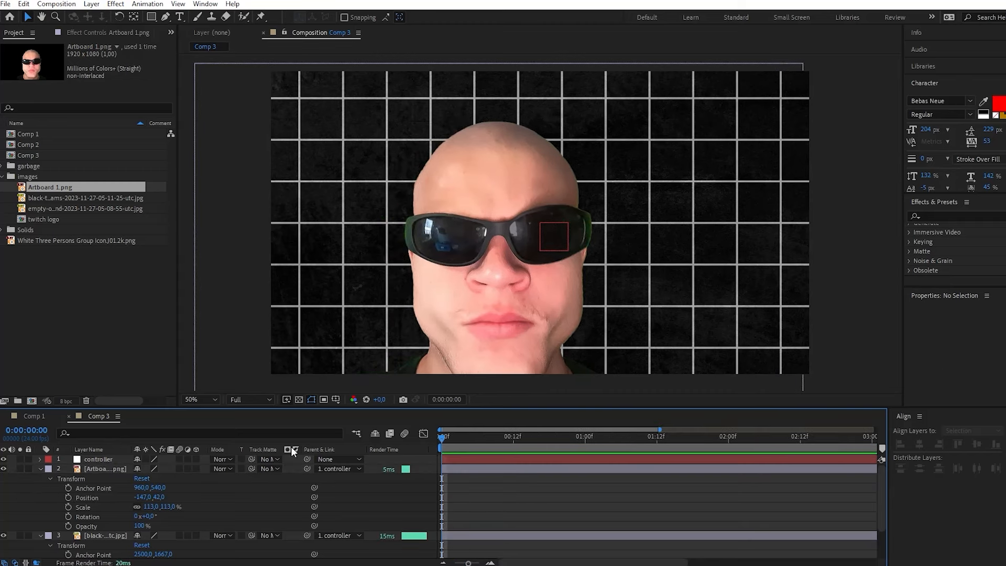
Keyframe the Artboard layer's position from -147, 1144 at the start to -147, 42 at 0:00:01:00, with Easy Ease.
{"action": "left_click", "coordinate": [69, 497]}
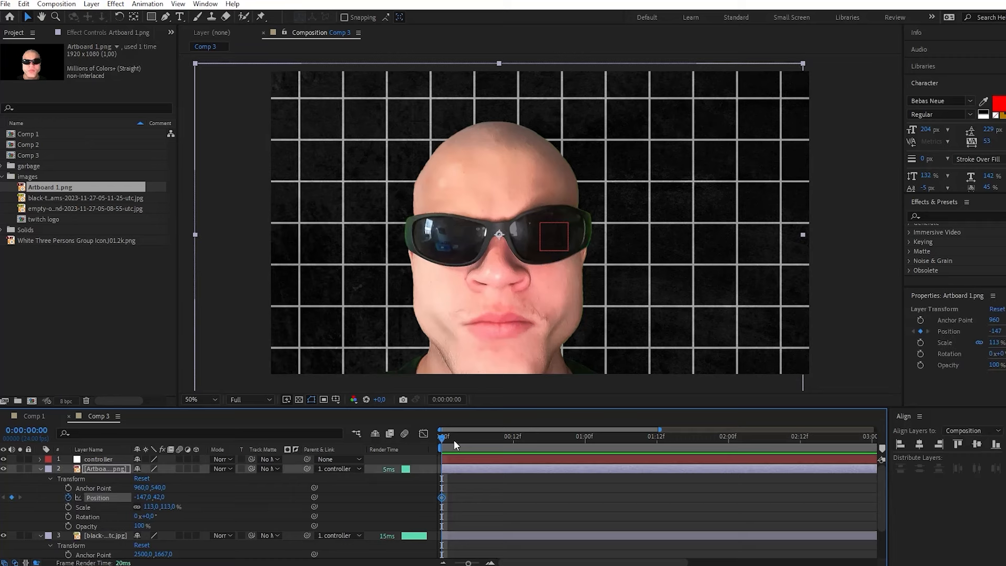
{"action": "left_click_drag", "start_coordinate": [454, 439], "coordinate": [585, 438]}
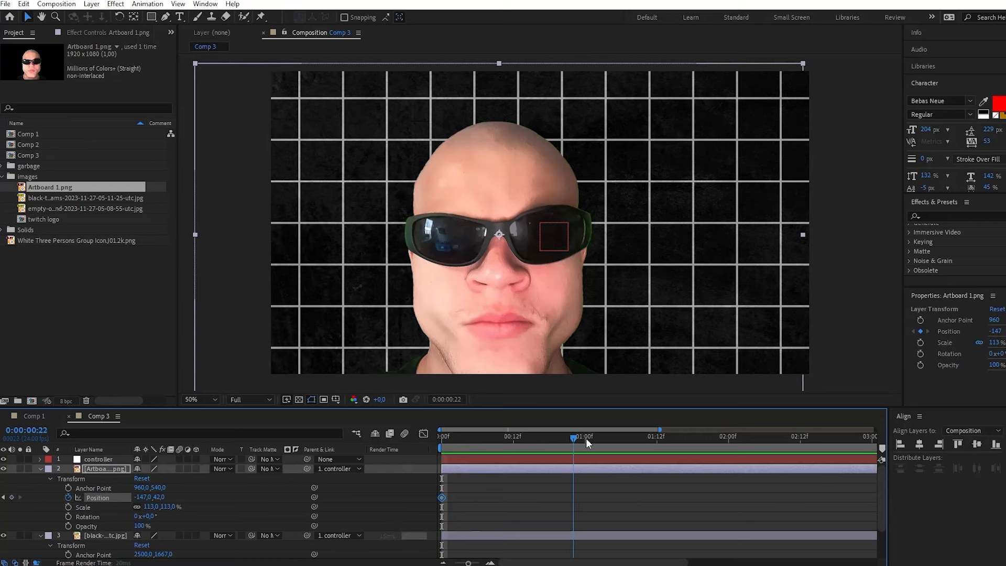
{"action": "left_click", "coordinate": [11, 497]}
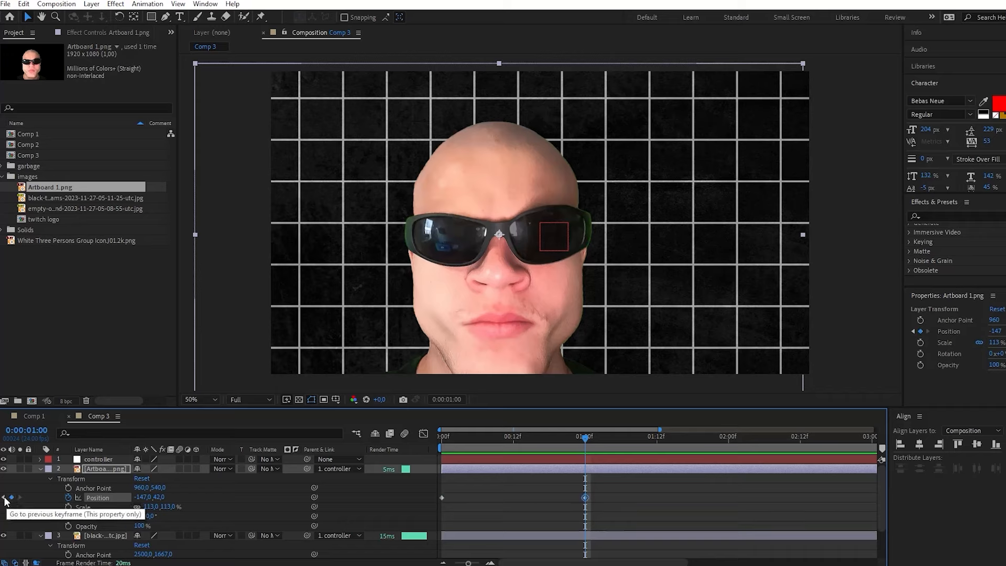
{"action": "left_click", "coordinate": [5, 497]}
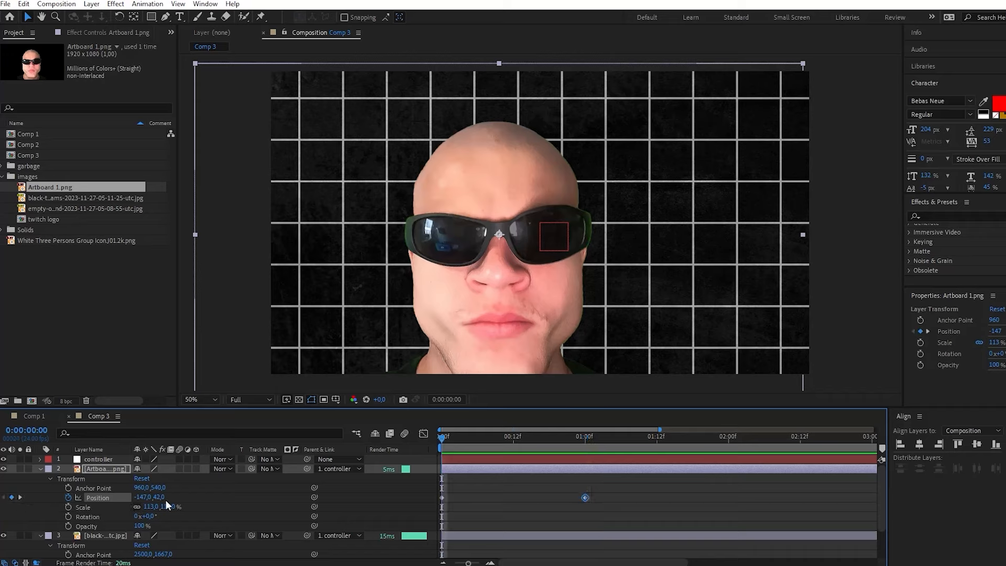
{"action": "left_click_drag", "start_coordinate": [158, 498], "coordinate": [769, 507]}
{"action": "left_click_drag", "start_coordinate": [645, 484], "coordinate": [441, 508]}
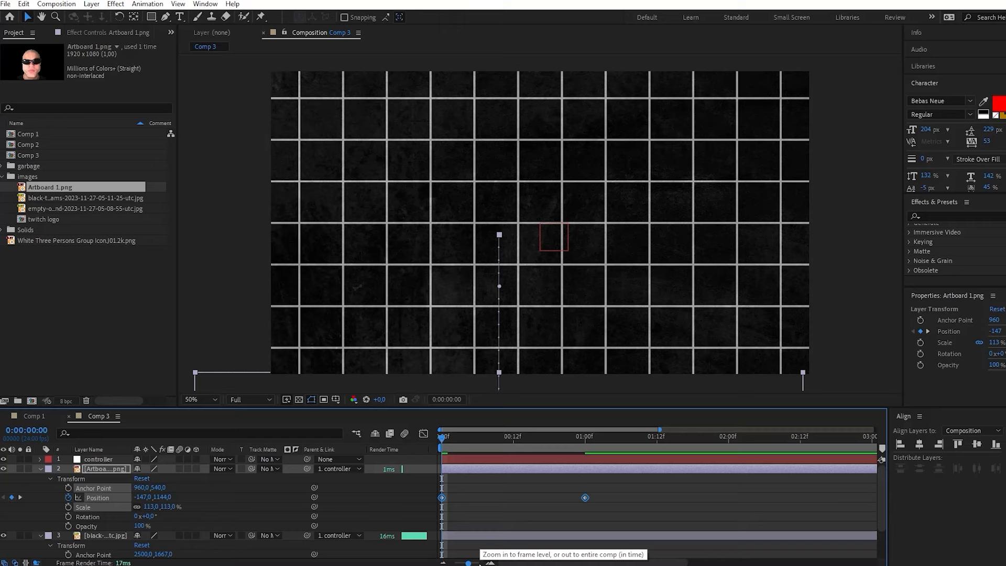
{"action": "mouse_move", "coordinate": [511, 441]}
{"action": "left_mouse_down"}
{"action": "mouse_move", "coordinate": [440, 442]}
{"action": "mouse_move", "coordinate": [514, 439]}
{"action": "left_mouse_up"}
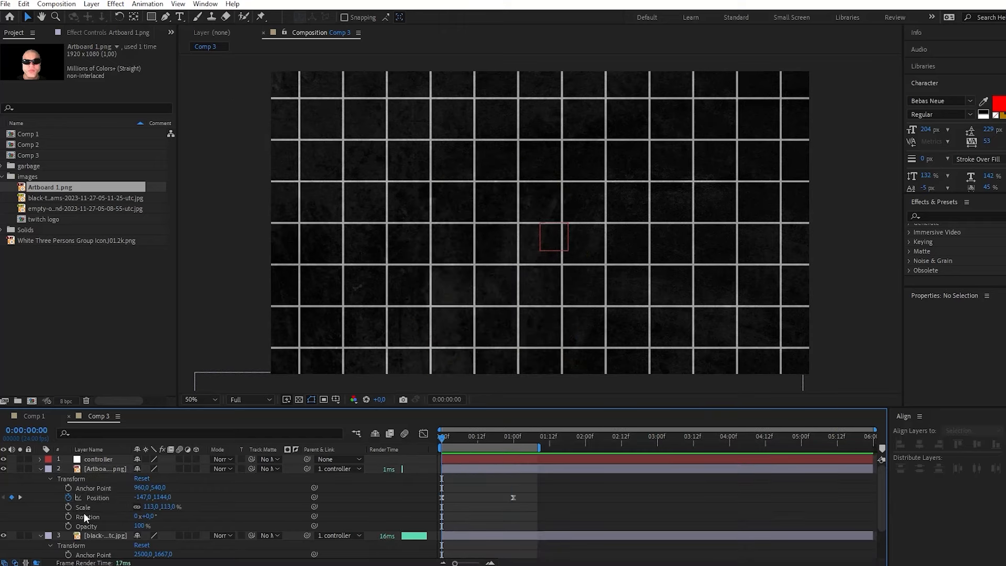
Keyframe the Artboard layer's rotation from -16° at the start to 0° at 0:00:01:00.
{"action": "left_click", "coordinate": [68, 516]}
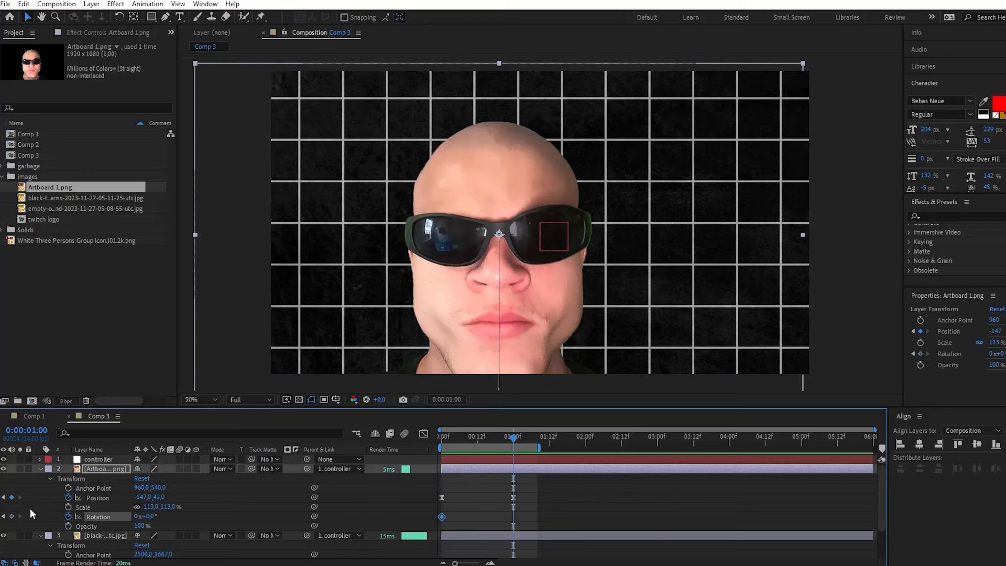
{"action": "left_click", "coordinate": [12, 517]}
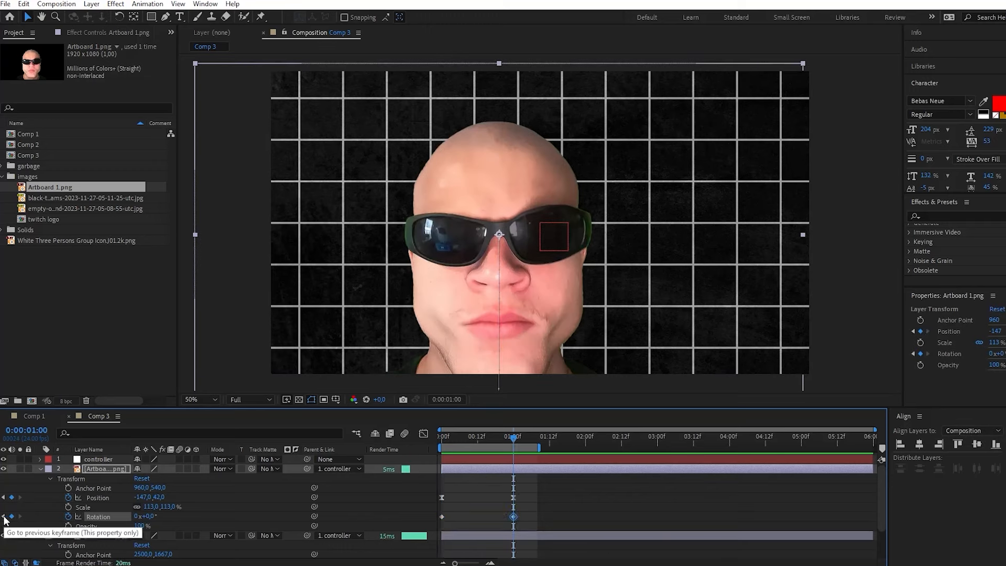
{"action": "key", "text": "Home"}
{"action": "left_click_drag", "start_coordinate": [151, 516], "coordinate": [143, 517]}
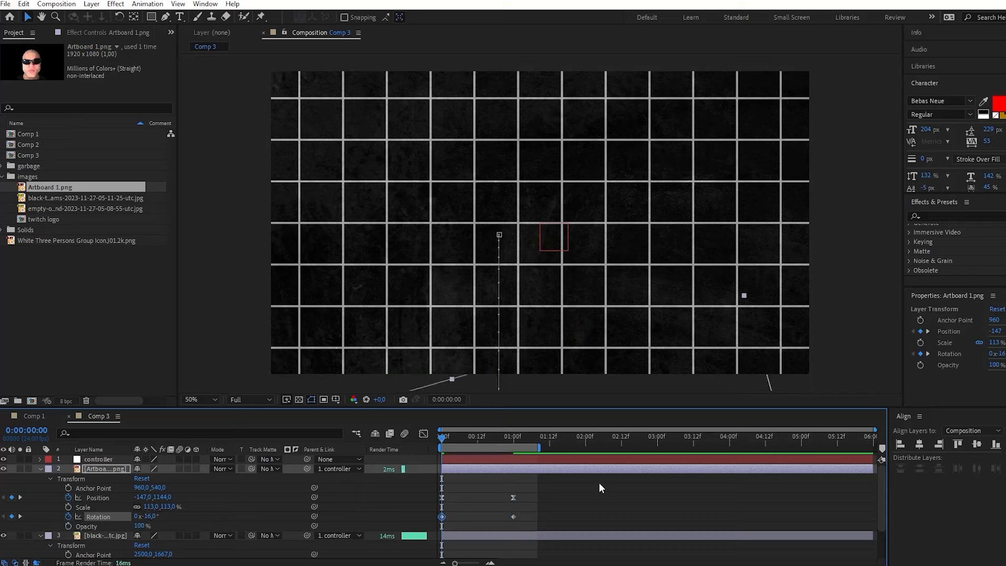
Apply Easy Ease to the Artboard layer's position and rotation keyframes and preview the animation from the start.
{"action": "left_click_drag", "start_coordinate": [595, 494], "coordinate": [419, 529]}
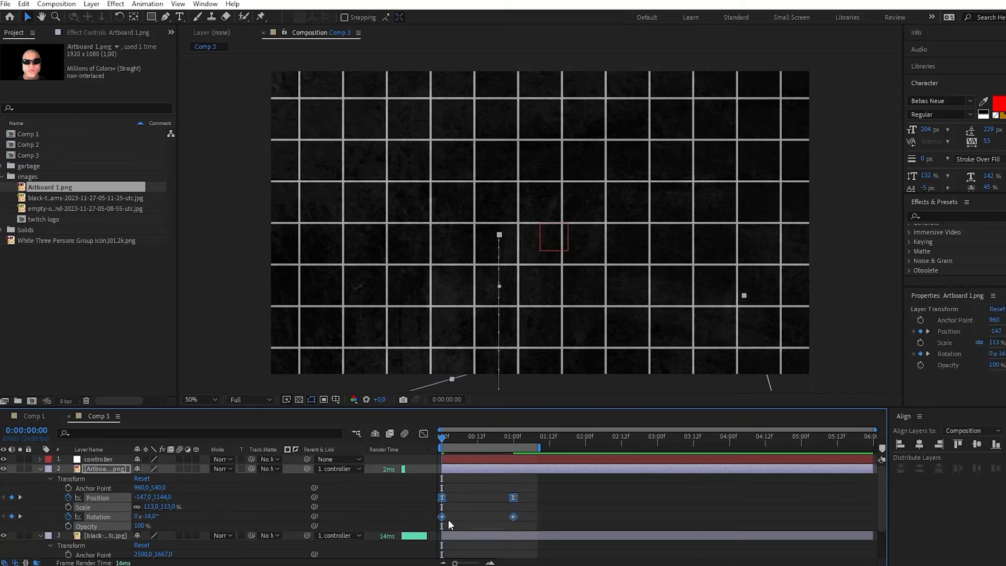
{"action": "key", "text": "F9"}
{"action": "left_click", "coordinate": [545, 508]}
{"action": "key", "text": "space"}
{"action": "key", "text": "space"}
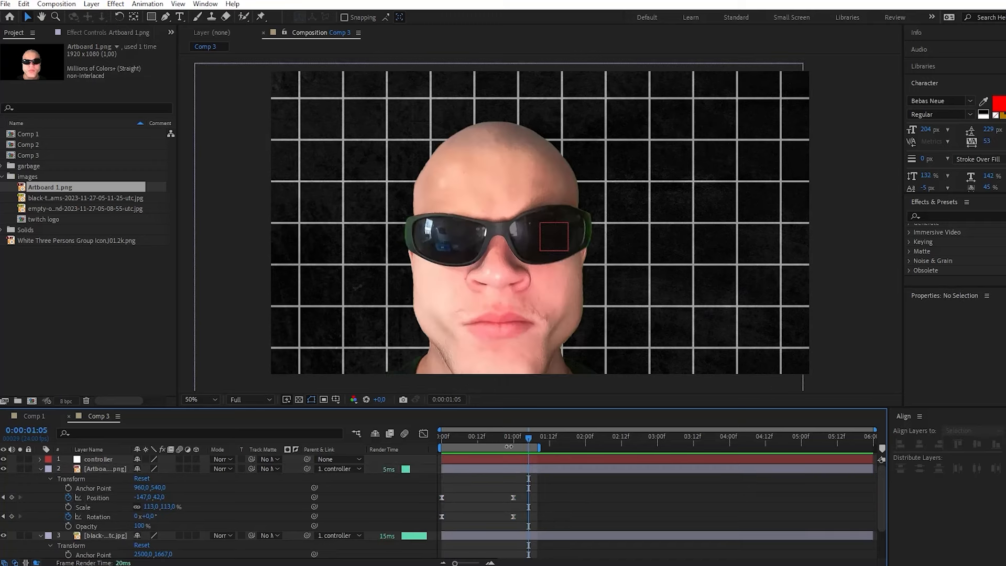
{"action": "left_click_drag", "start_coordinate": [508, 439], "coordinate": [412, 438]}
{"action": "key", "text": "space"}
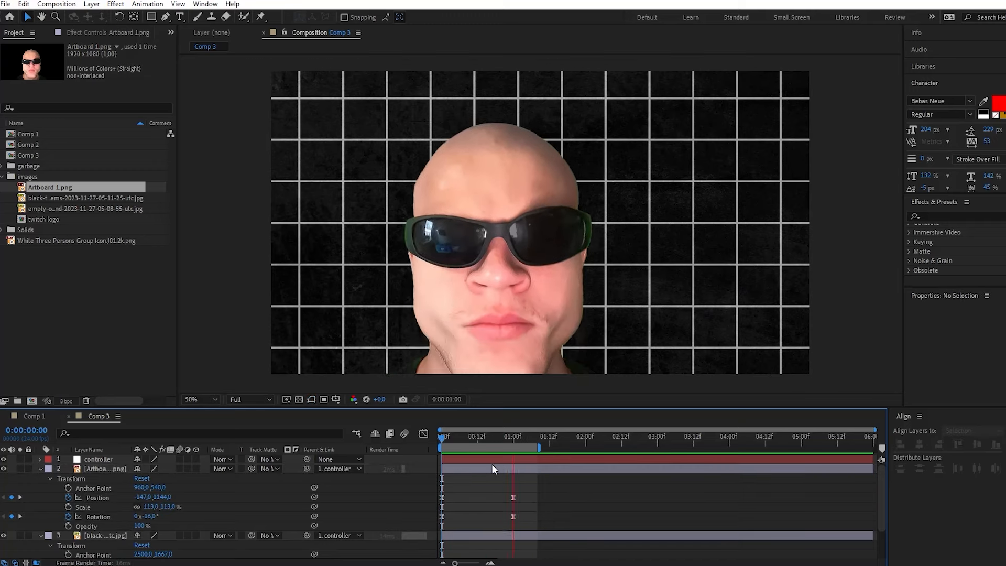
Add an adjustment layer above all layers and apply the CC Vignette effect to it.
{"action": "right_click", "coordinate": [575, 373]}
{"action": "mouse_move", "coordinate": [613, 382]}
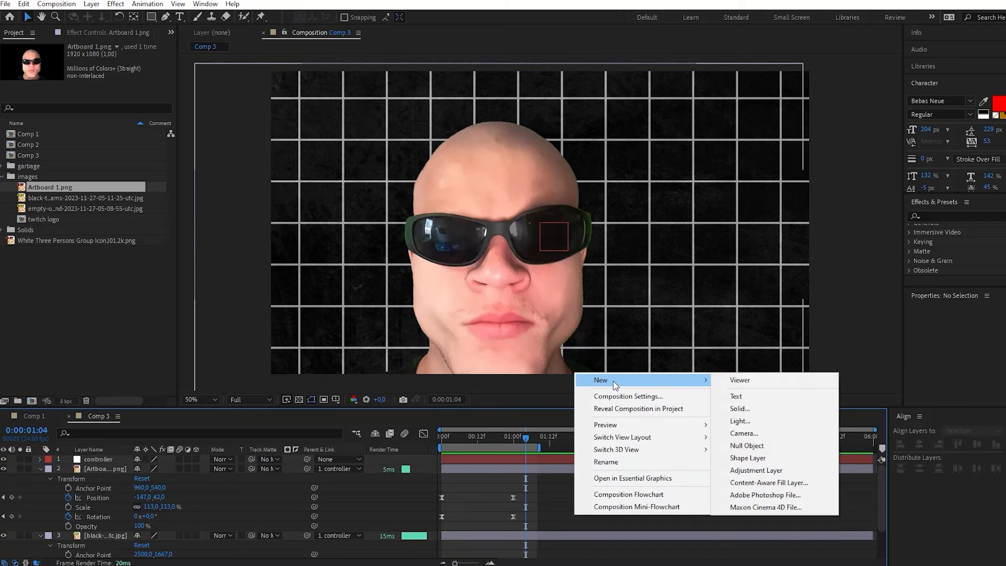
{"action": "left_click", "coordinate": [755, 470]}
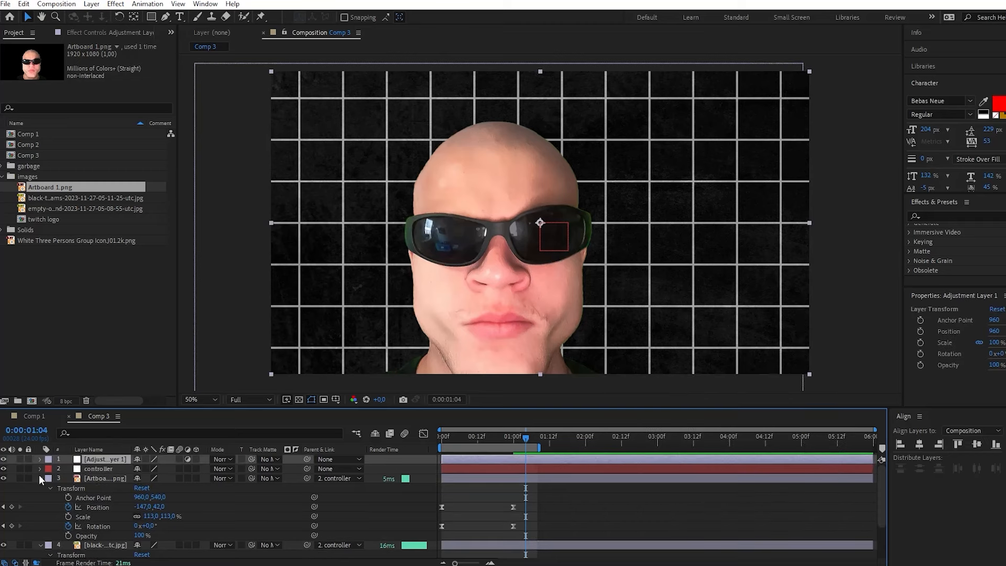
{"action": "left_click", "coordinate": [927, 215]}
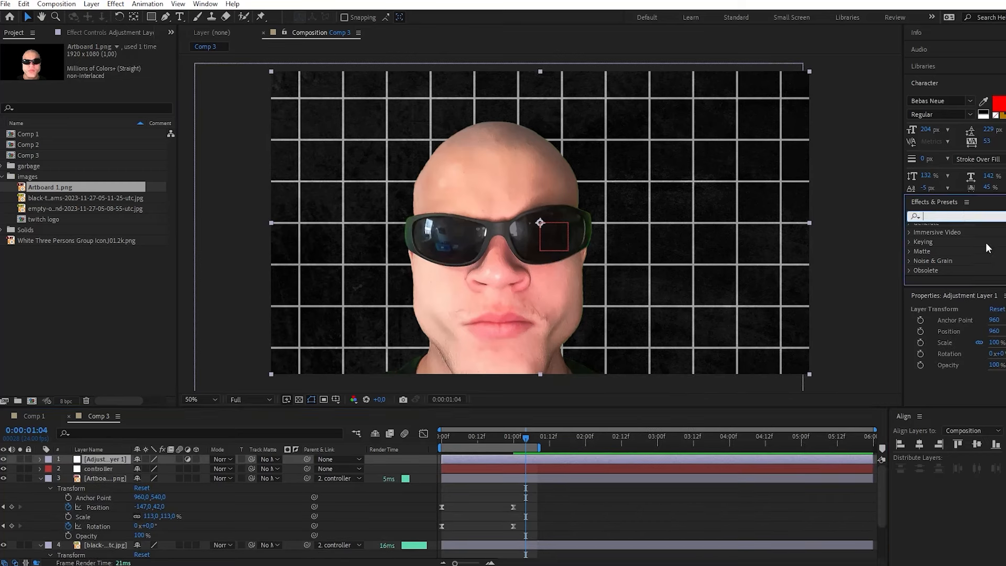
{"action": "type", "text": "cc v"}
{"action": "left_click_drag", "start_coordinate": [950, 256], "coordinate": [169, 464]}
Add a keyframe for the CC Vignette Amount of 100 at 0:00:01:00 and reveal the property in the timeline.
{"action": "left_click_drag", "start_coordinate": [524, 439], "coordinate": [513, 442]}
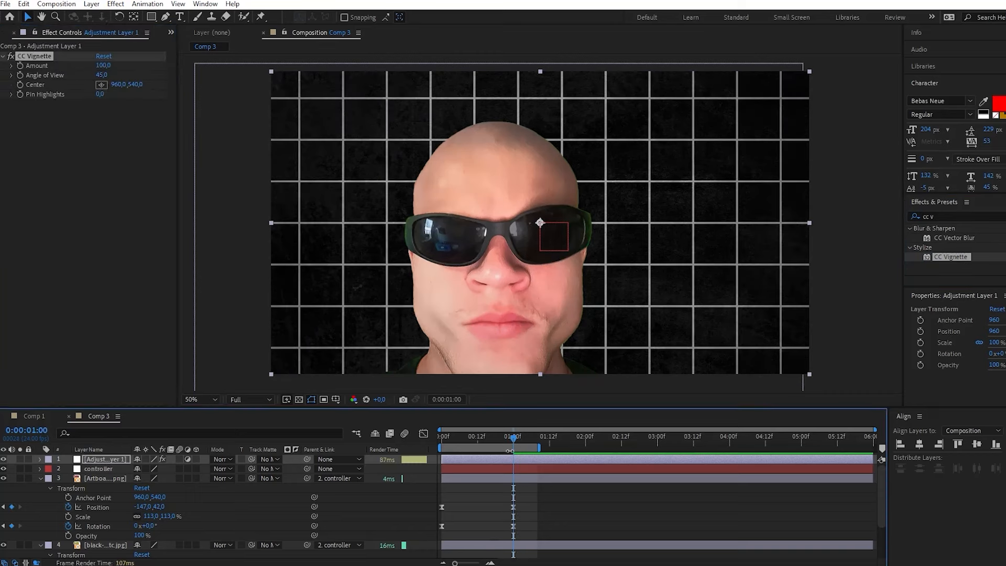
{"action": "left_click", "coordinate": [21, 67]}
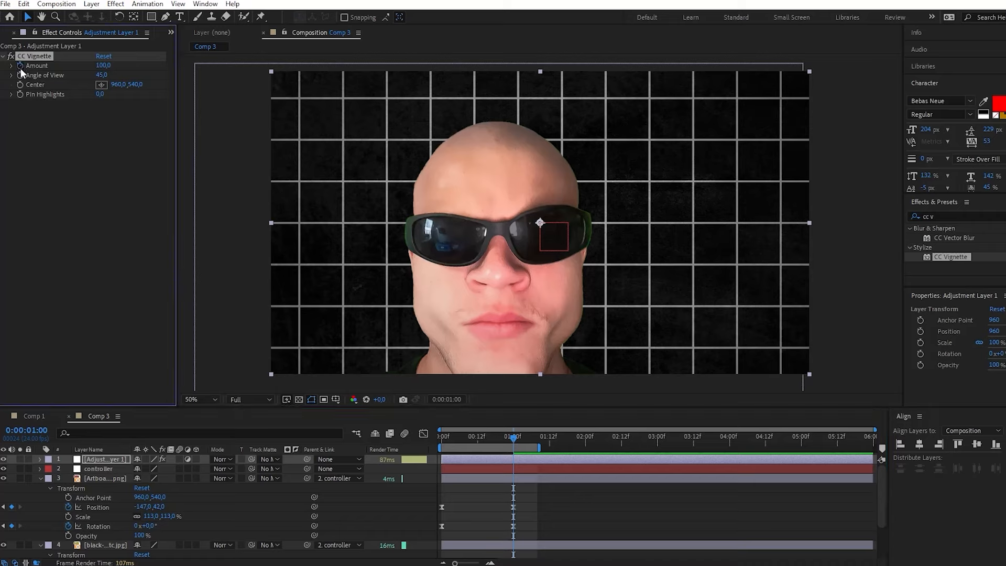
{"action": "right_click", "coordinate": [22, 65]}
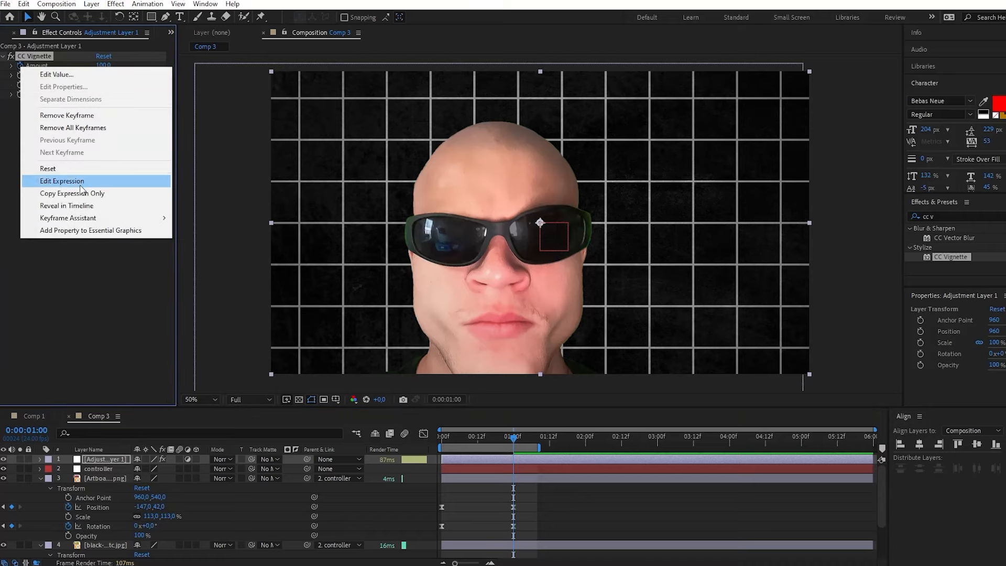
{"action": "left_click", "coordinate": [58, 206]}
Add a vignette Amount keyframe of 632 at the start of the composition and select both Amount keyframes.
{"action": "left_click_drag", "start_coordinate": [515, 439], "coordinate": [414, 432]}
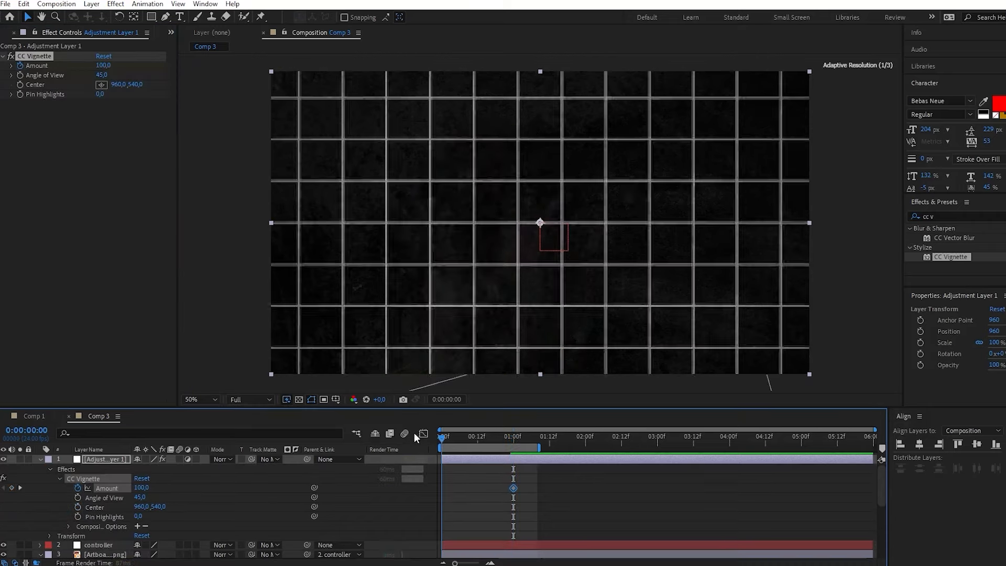
{"action": "left_click", "coordinate": [11, 487]}
{"action": "mouse_move", "coordinate": [141, 487]}
{"action": "left_mouse_down"}
{"action": "mouse_move", "coordinate": [304, 479]}
{"action": "mouse_move", "coordinate": [150, 493]}
{"action": "left_mouse_up"}
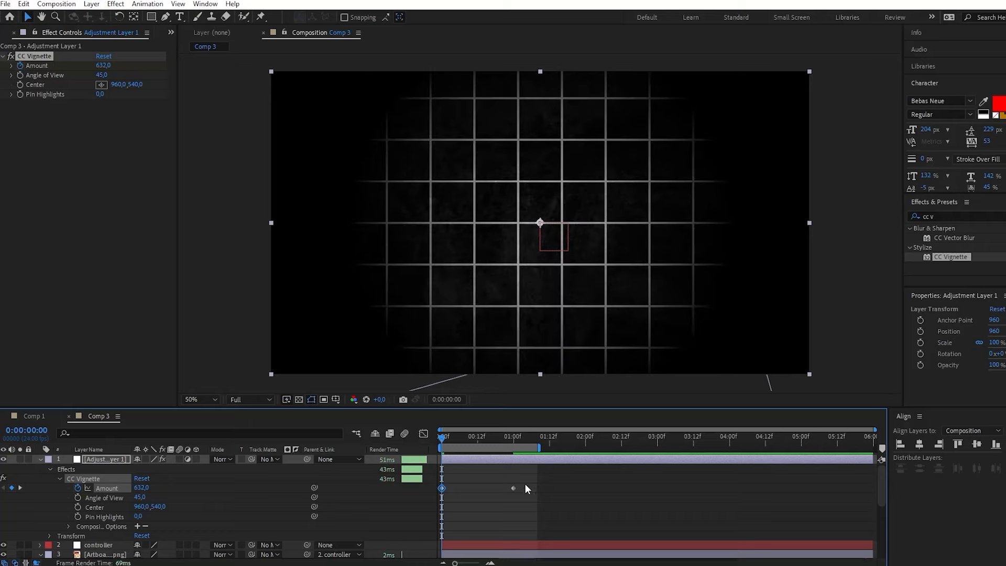
{"action": "left_click_drag", "start_coordinate": [526, 477], "coordinate": [435, 498]}
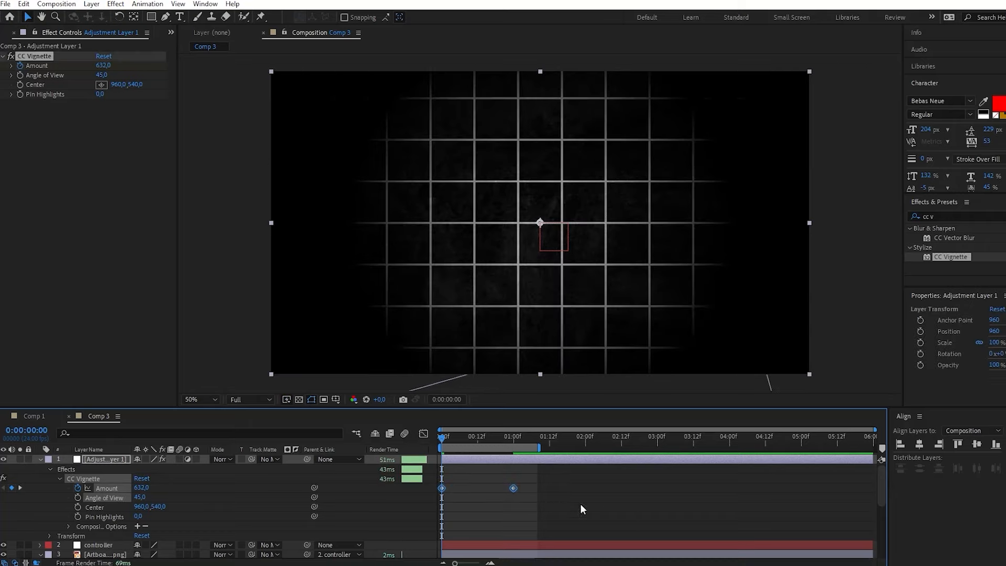
Apply Easy Ease to the CC Vignette Amount keyframes and preview the animation from the start.
{"action": "key", "text": "F9"}
{"action": "left_click", "coordinate": [491, 498]}
{"action": "key", "text": "space"}
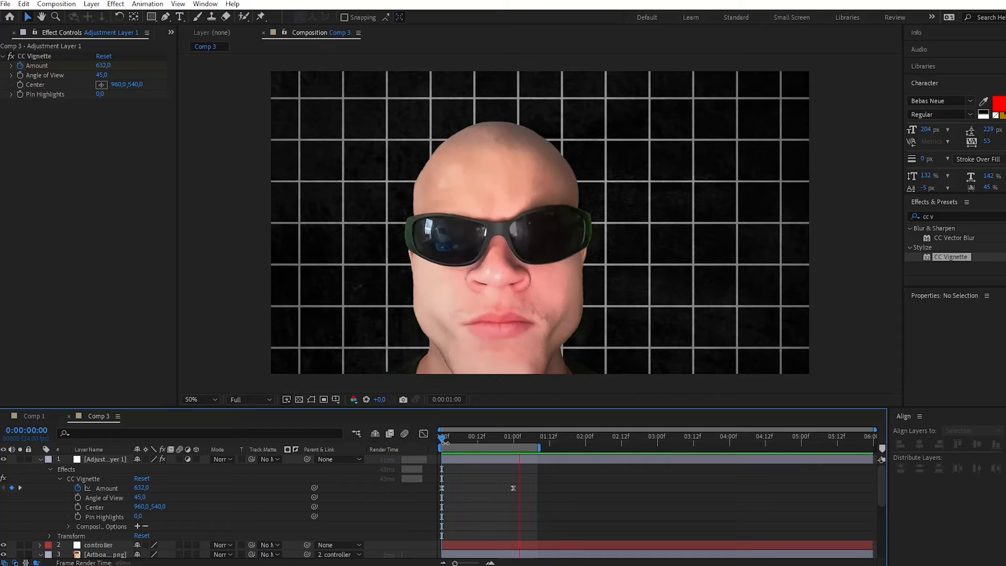
{"action": "key", "text": "space"}
Set the CC Vignette Amount keyframe at 0:00:01:00 to 208.
{"action": "left_click", "coordinate": [512, 436]}
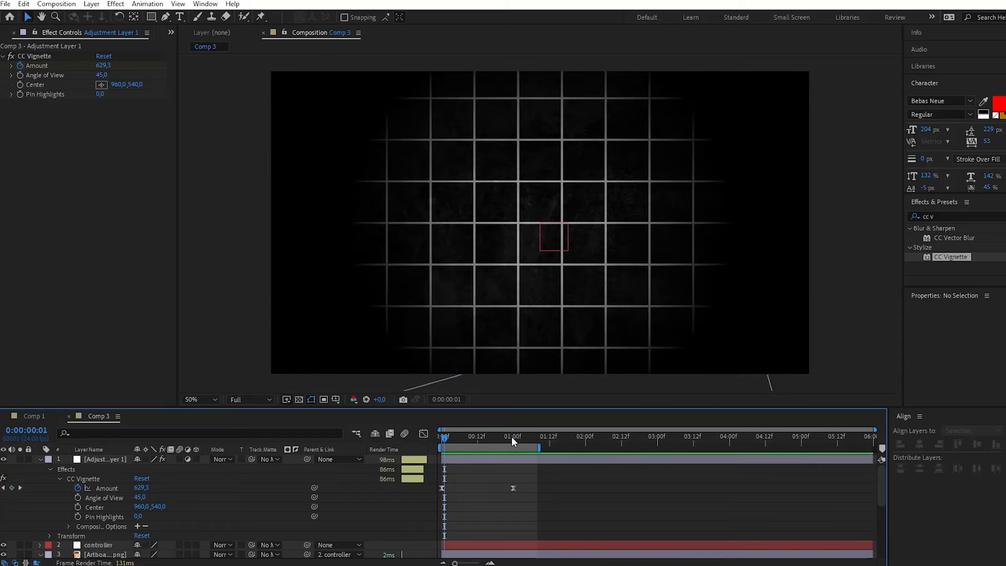
{"action": "left_click_drag", "start_coordinate": [142, 488], "coordinate": [198, 487]}
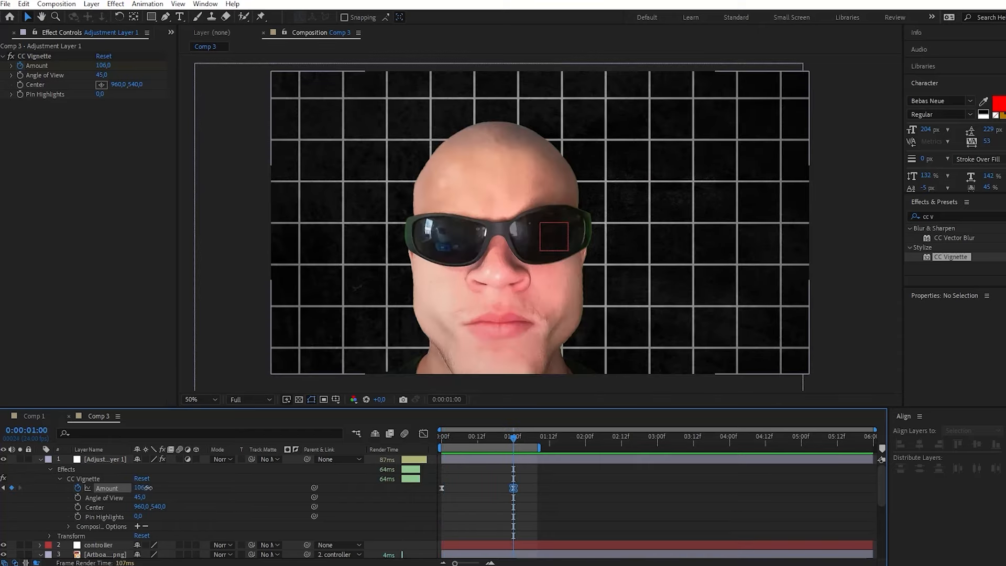
{"action": "left_click", "coordinate": [642, 507]}
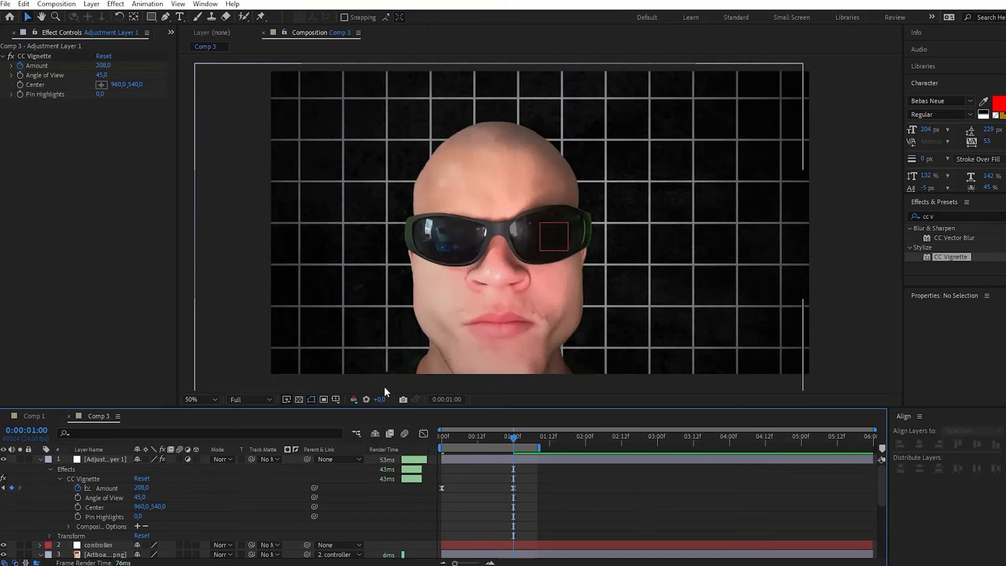
Add a second adjustment layer and apply Quick Chromatic Aberration 3 to it with a Position of 3.50.
{"action": "right_click", "coordinate": [568, 358]}
{"action": "mouse_move", "coordinate": [664, 369]}
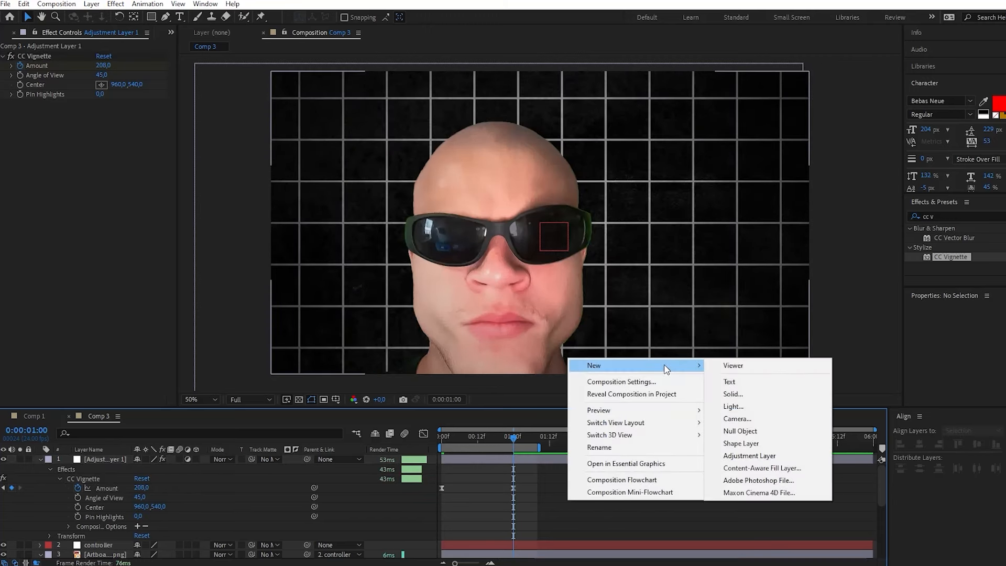
{"action": "left_click", "coordinate": [748, 460]}
{"action": "left_click_drag", "start_coordinate": [958, 216], "coordinate": [875, 221]}
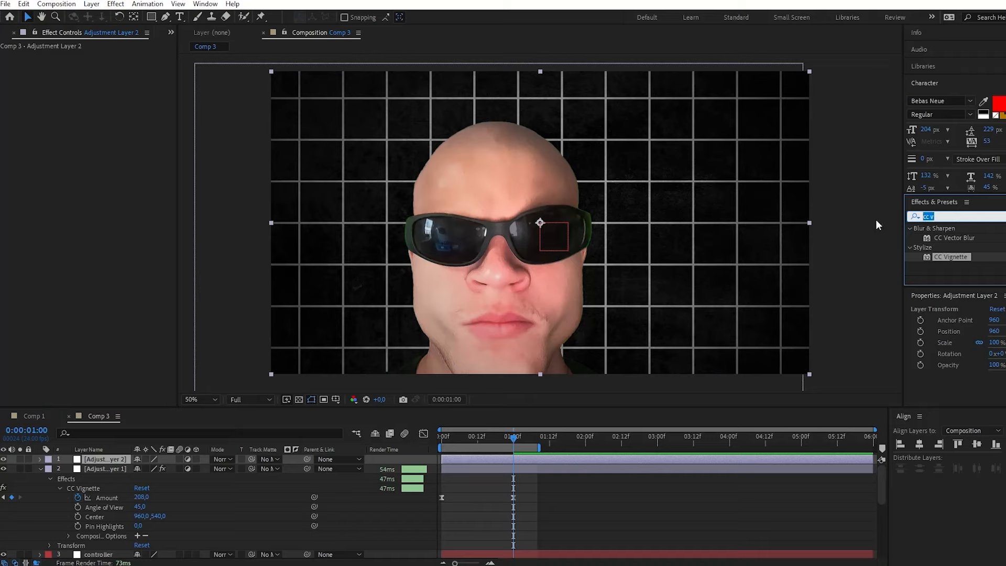
{"action": "type", "text": "quick"}
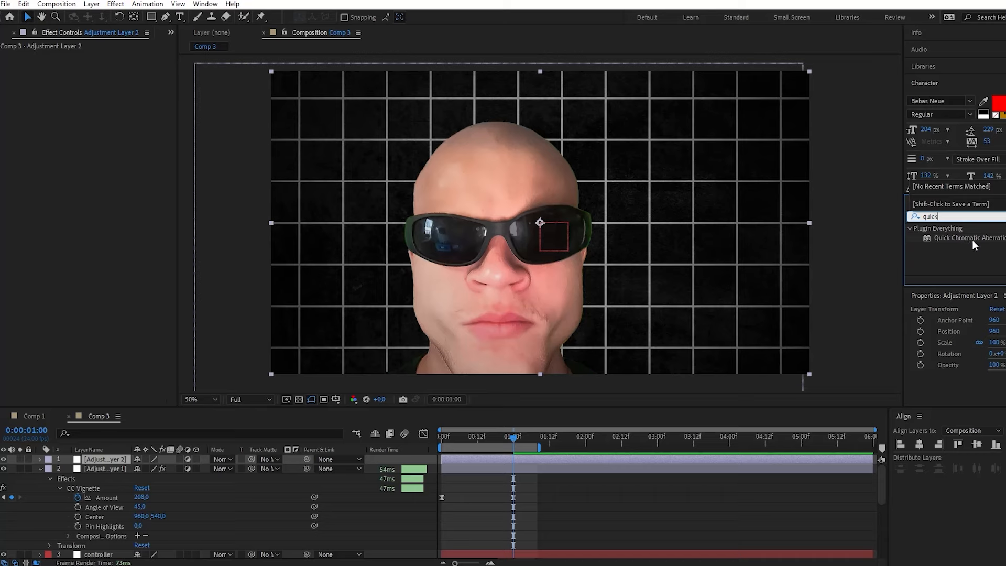
{"action": "left_click_drag", "start_coordinate": [972, 240], "coordinate": [108, 461]}
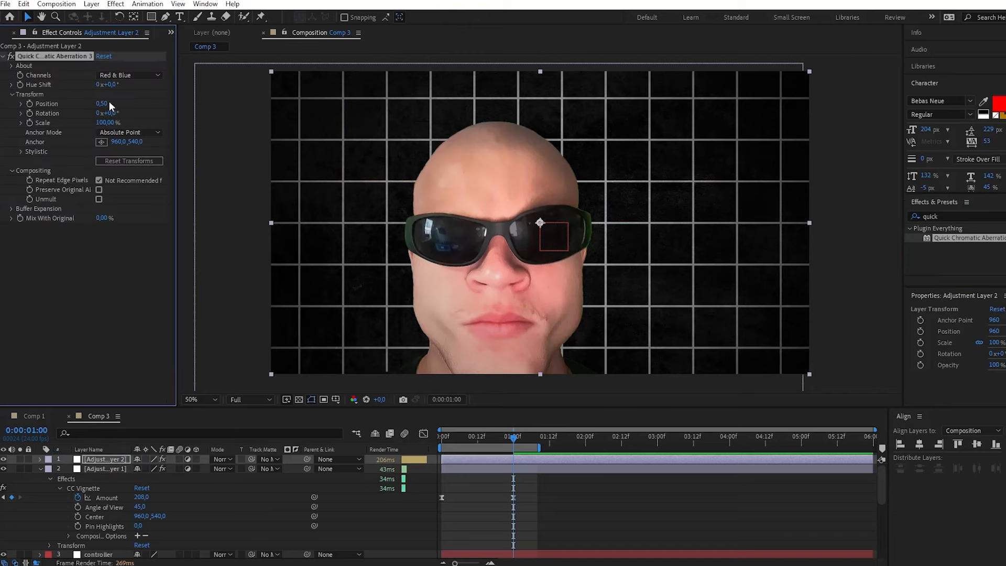
{"action": "left_click_drag", "start_coordinate": [102, 104], "coordinate": [104, 103]}
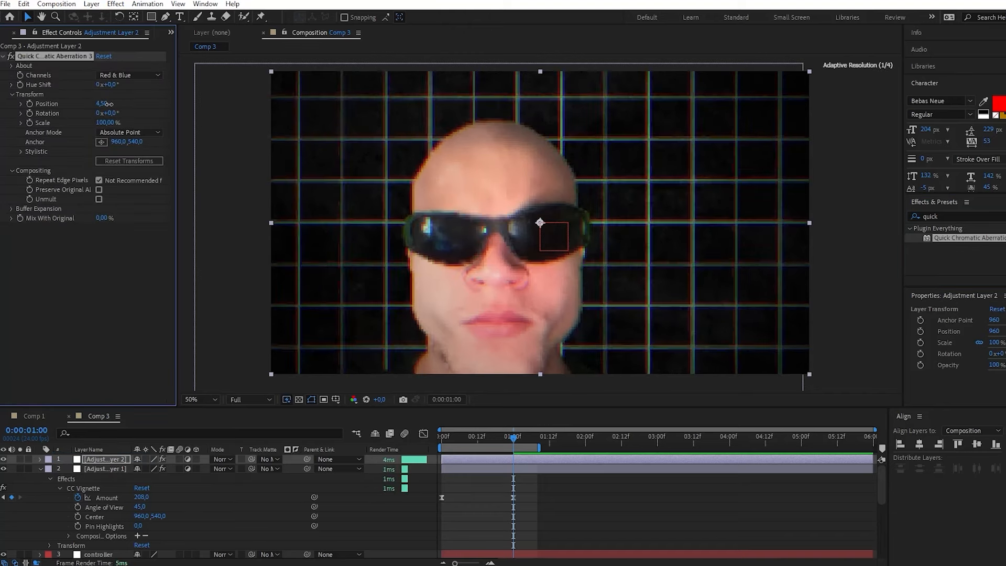
{"action": "left_click", "coordinate": [630, 539]}
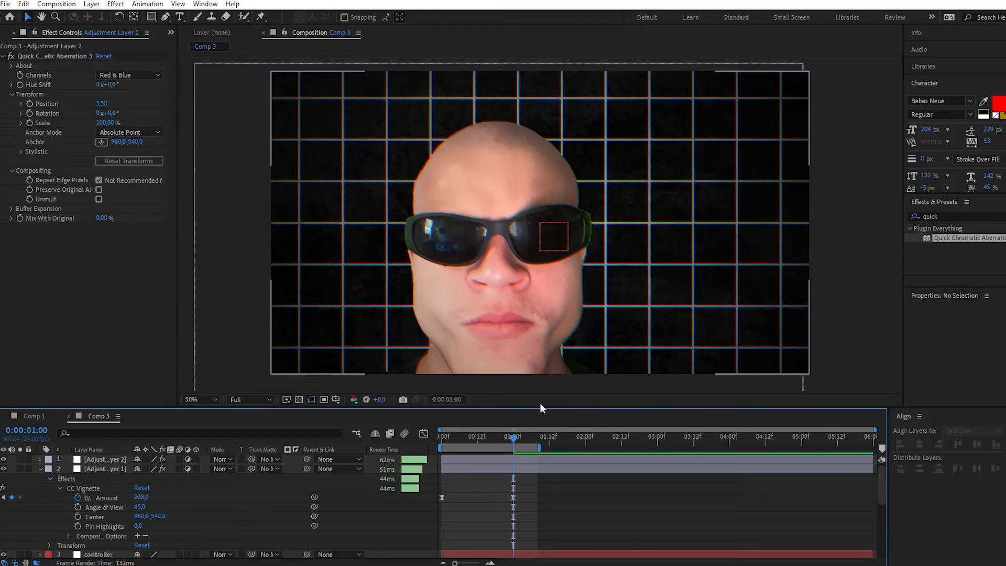
Draw a large elliptical mask around the face on the chromatic aberration adjustment layer, invert it and feather its edge.
{"action": "left_click", "coordinate": [93, 461]}
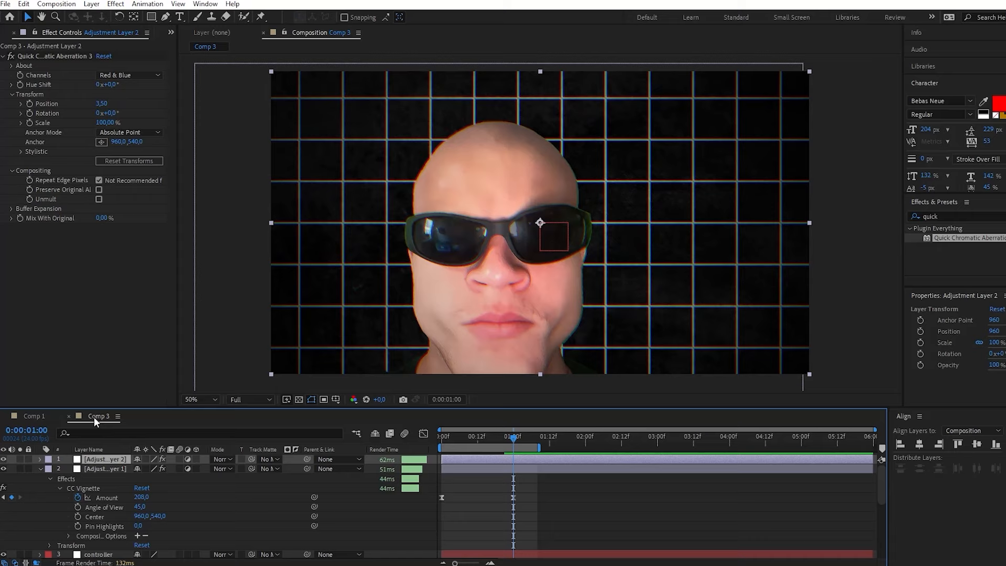
{"action": "left_click", "coordinate": [151, 17]}
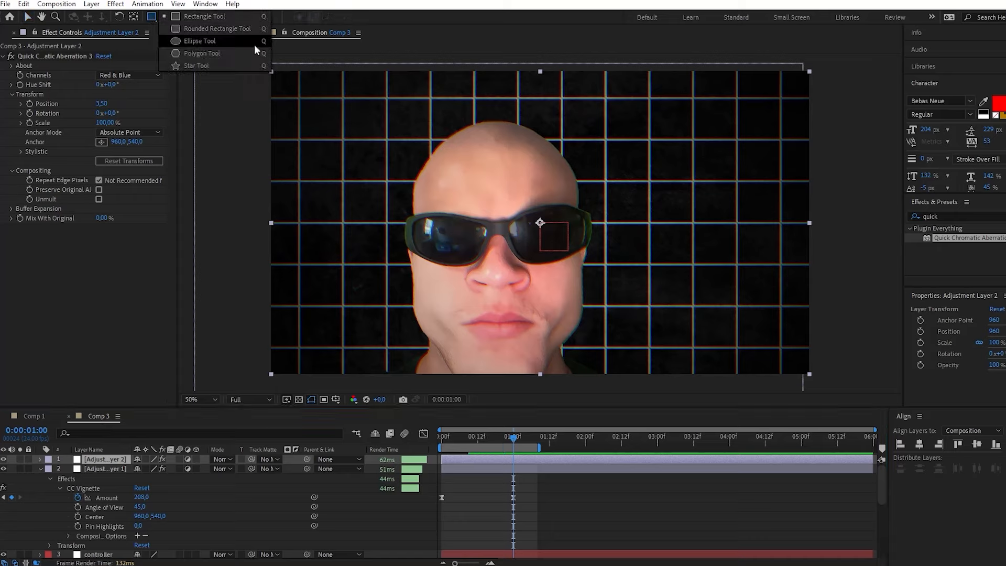
{"action": "left_click", "coordinate": [202, 42]}
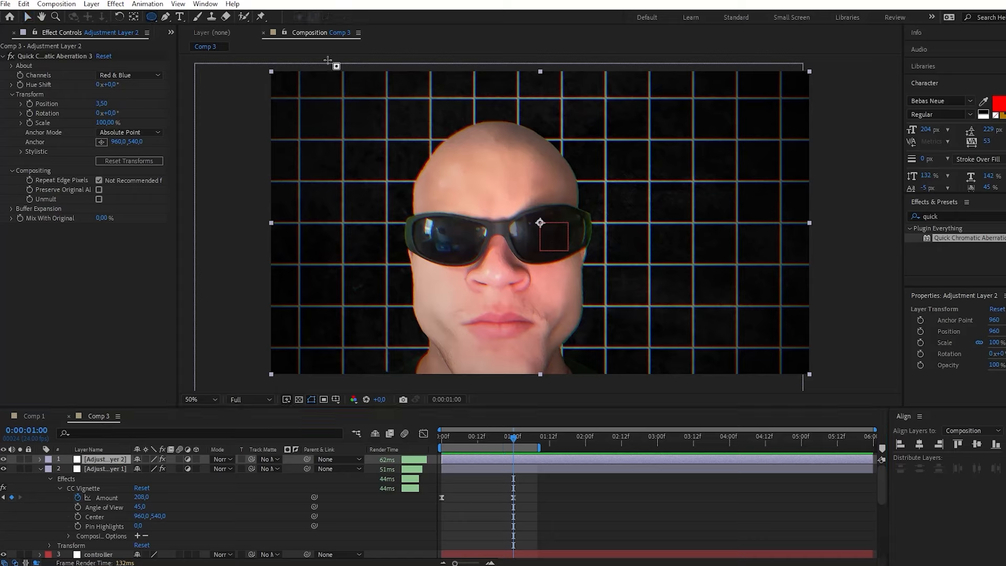
{"action": "left_click_drag", "start_coordinate": [318, 65], "coordinate": [767, 397]}
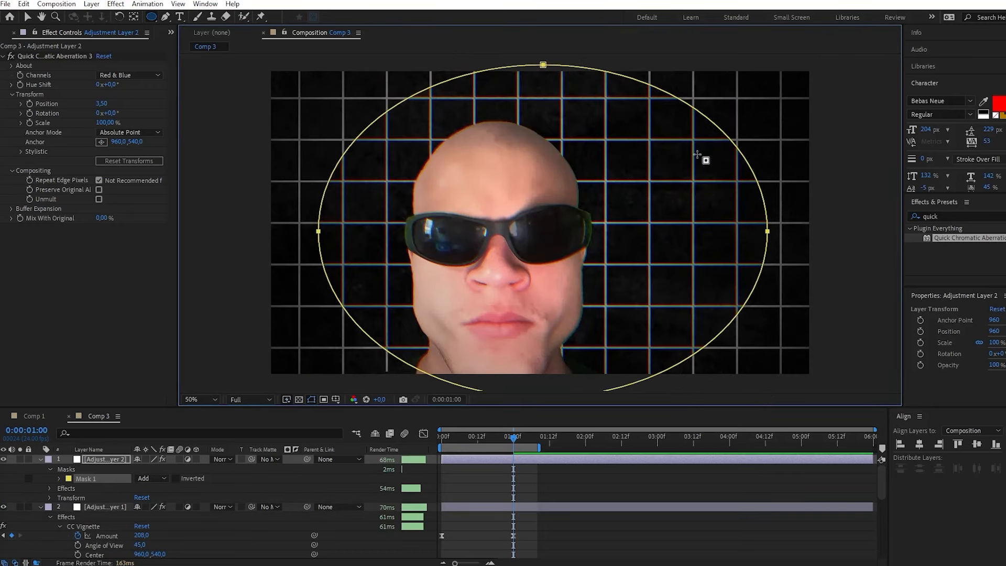
{"action": "left_click", "coordinate": [175, 479]}
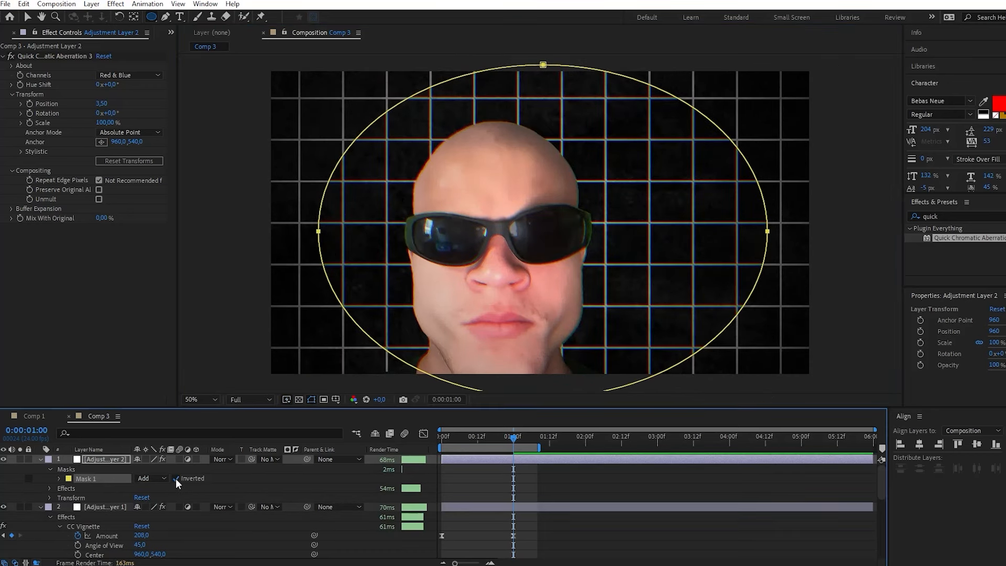
{"action": "left_click", "coordinate": [59, 478]}
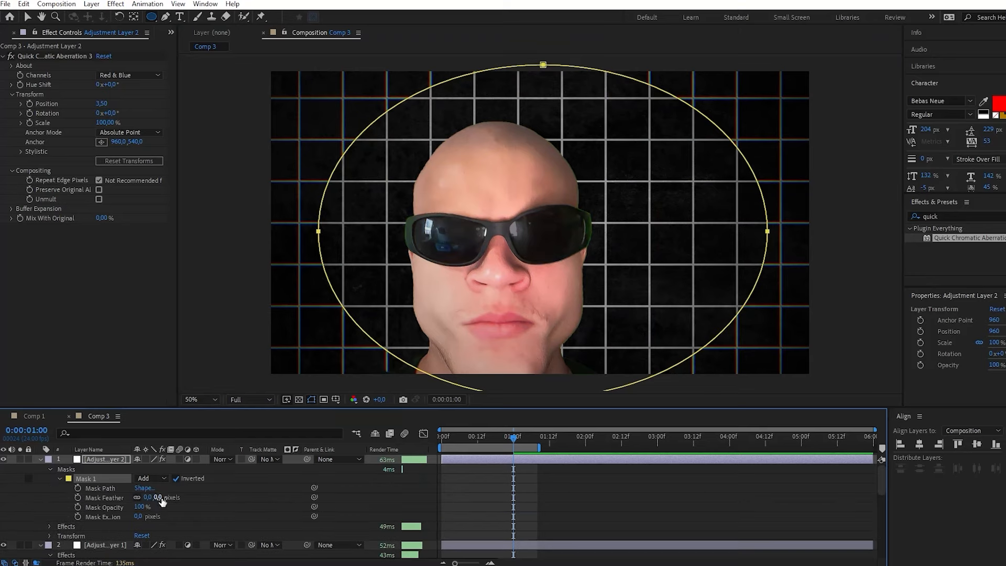
{"action": "left_click_drag", "start_coordinate": [160, 501], "coordinate": [194, 503]}
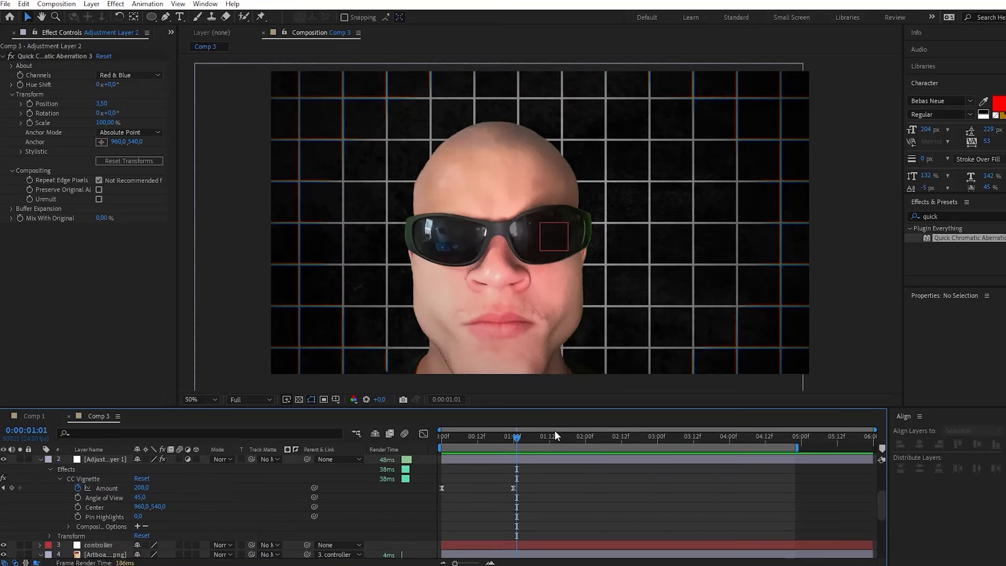
Add Position and Rotation keyframes to the controller null at 0:00:01:12.
{"action": "left_click_drag", "start_coordinate": [534, 438], "coordinate": [551, 443]}
{"action": "scroll", "coordinate": [36, 516], "scroll_direction": "down", "scroll_amount": 2}
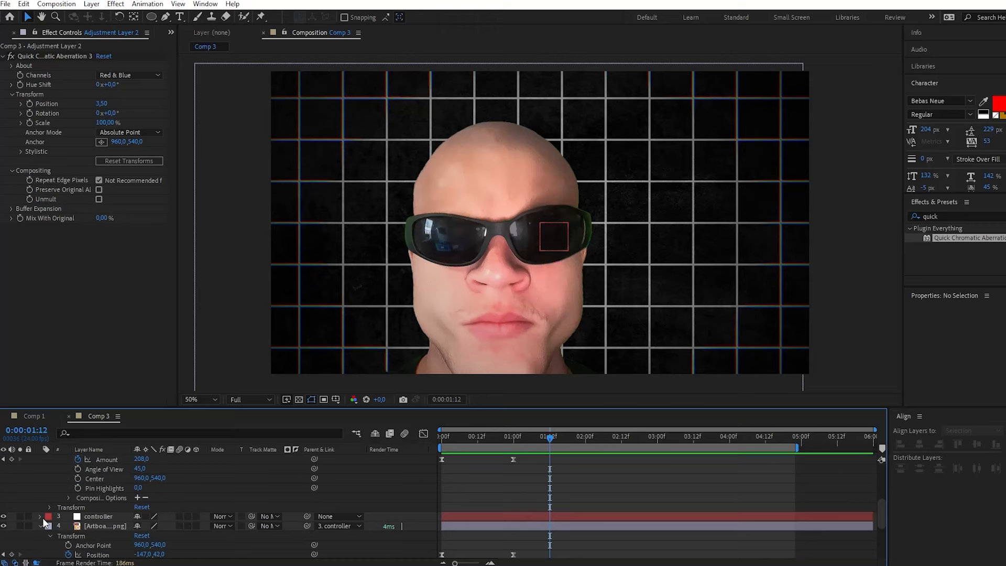
{"action": "left_click", "coordinate": [40, 516]}
{"action": "scroll", "coordinate": [106, 545], "scroll_direction": "down", "scroll_amount": 1}
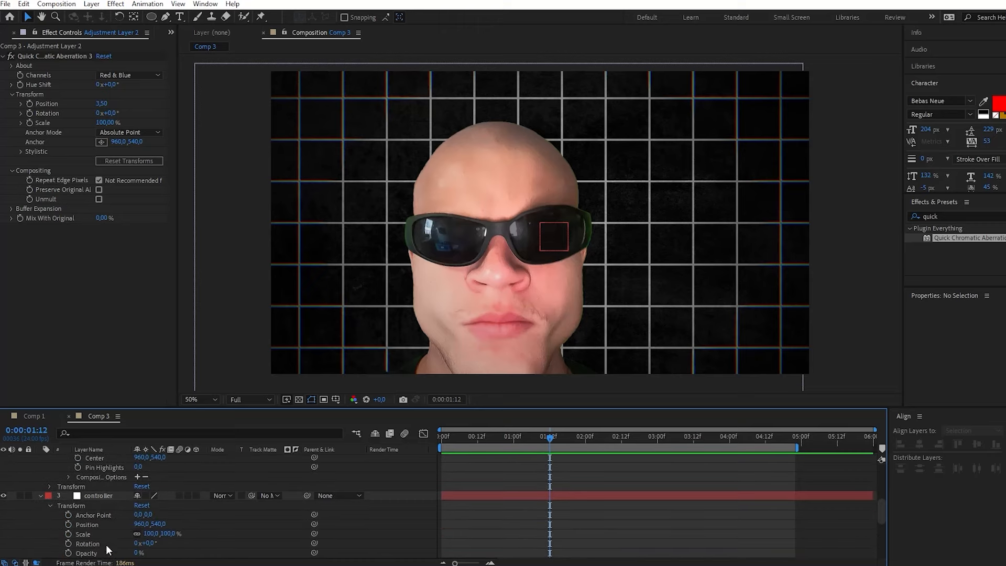
{"action": "left_click", "coordinate": [67, 524]}
{"action": "left_click", "coordinate": [68, 543]}
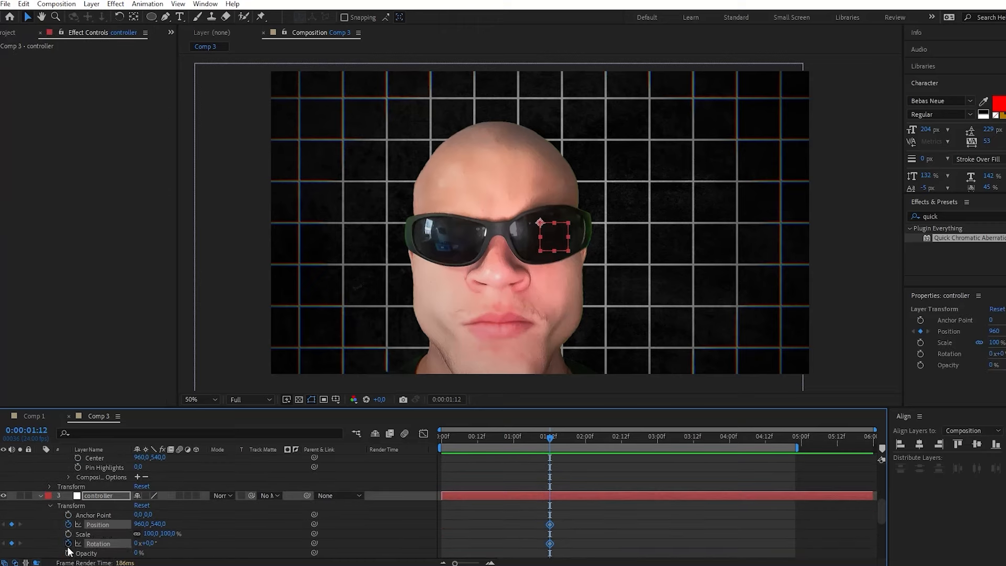
Keyframe the controller's starting Position and Rotation at 0:00:00:19, and set the 0:00:01:12 keyframes to Position 592, 540 and Rotation 8°.
{"action": "left_click_drag", "start_coordinate": [533, 439], "coordinate": [498, 438]}
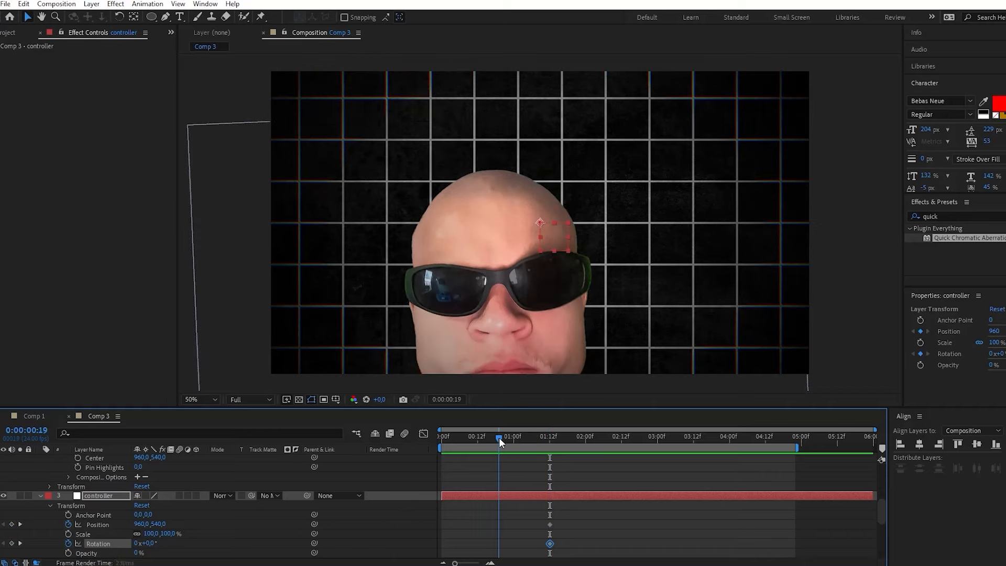
{"action": "left_click", "coordinate": [11, 543]}
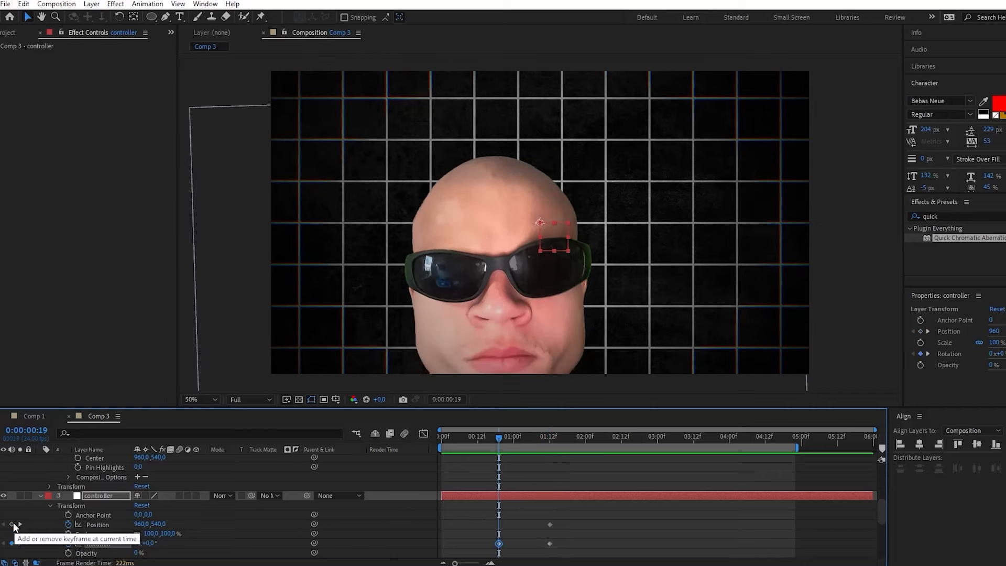
{"action": "left_click", "coordinate": [12, 524]}
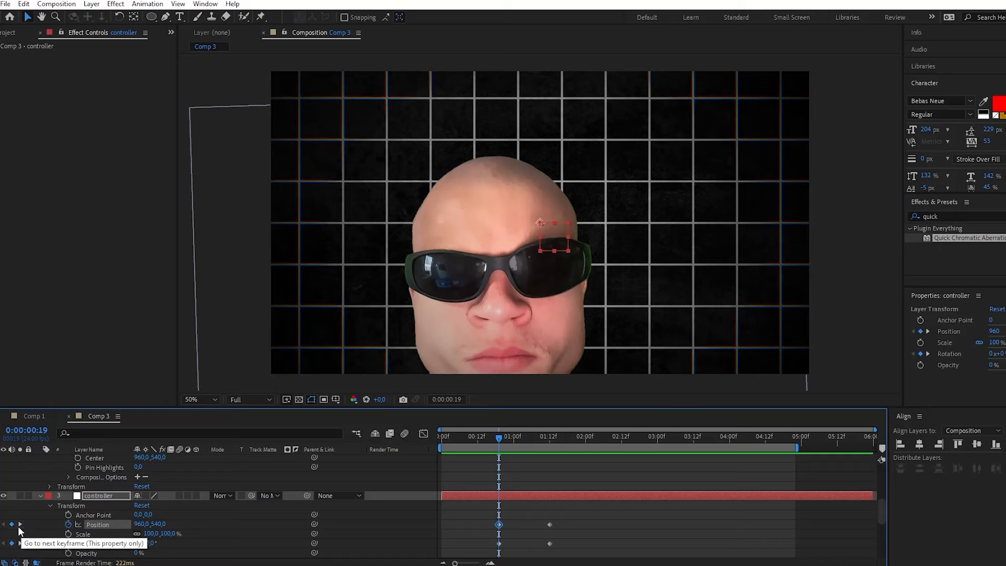
{"action": "left_click", "coordinate": [19, 524]}
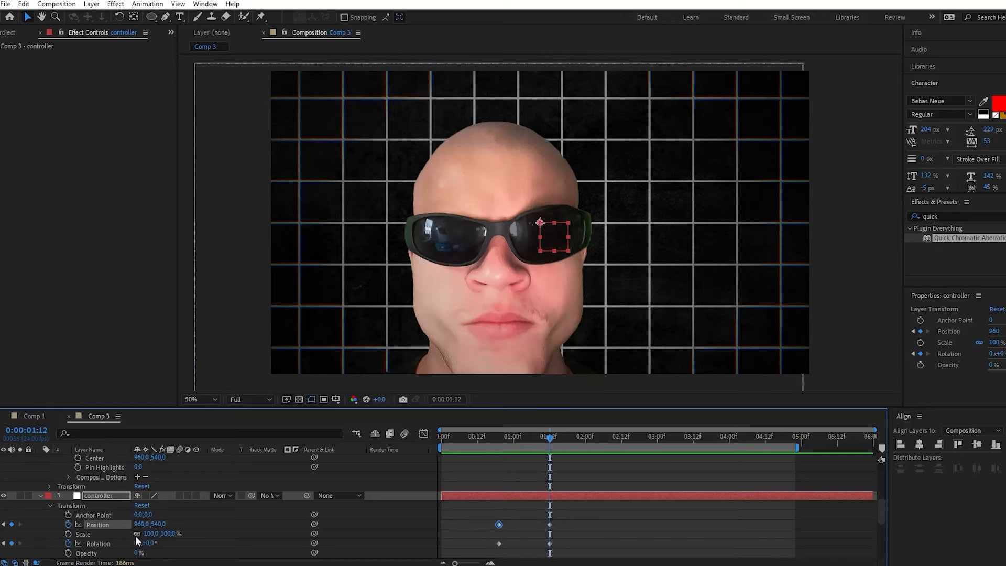
{"action": "left_click_drag", "start_coordinate": [149, 543], "coordinate": [151, 547]}
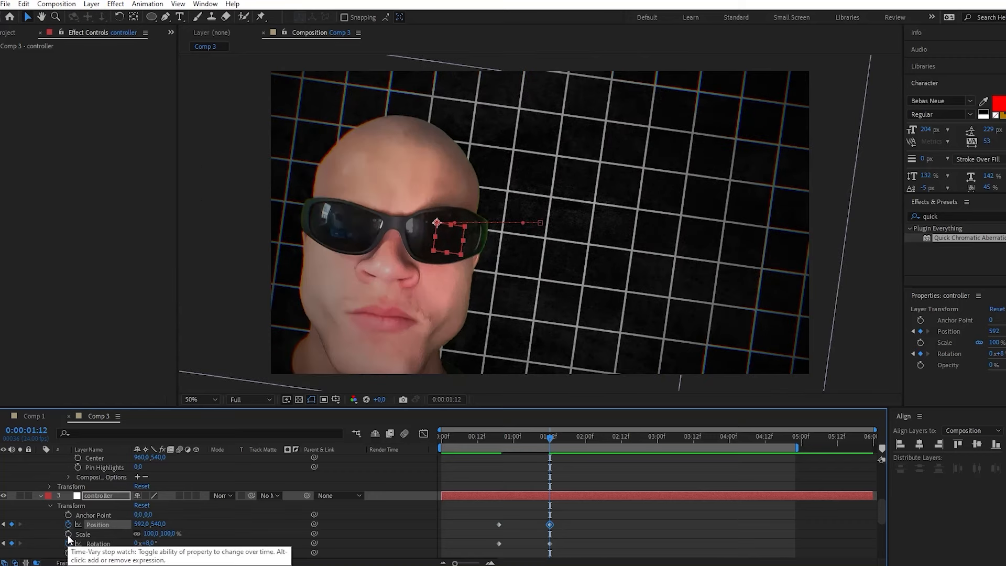
Keyframe the controller's Scale at 0:00:00:19 and 0:00:01:12, setting the second keyframe to 110% and its Position to 296, 540.
{"action": "left_click", "coordinate": [67, 534]}
{"action": "key", "text": "j"}
{"action": "left_click", "coordinate": [13, 534]}
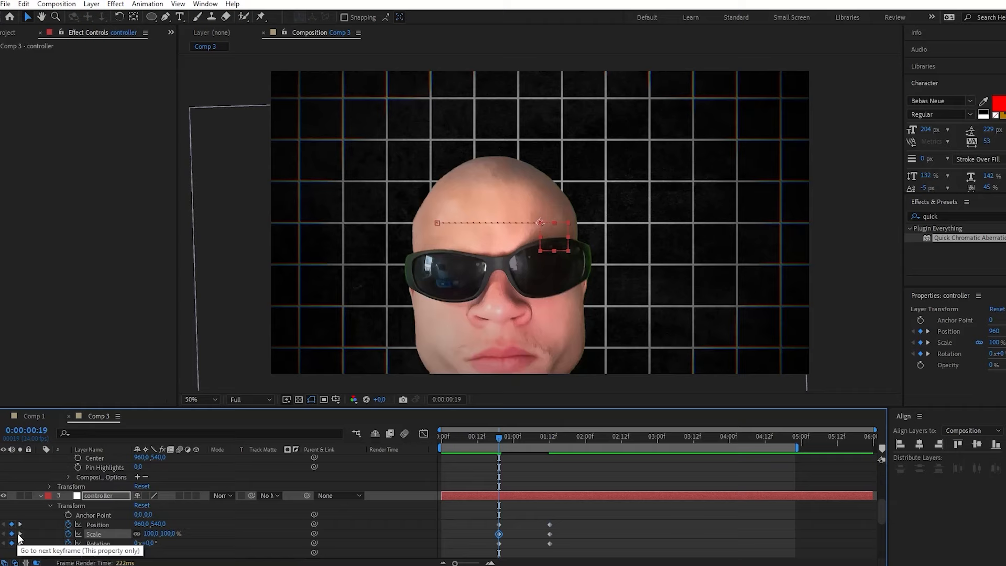
{"action": "key", "text": "k"}
{"action": "left_click_drag", "start_coordinate": [172, 534], "coordinate": [1, 552]}
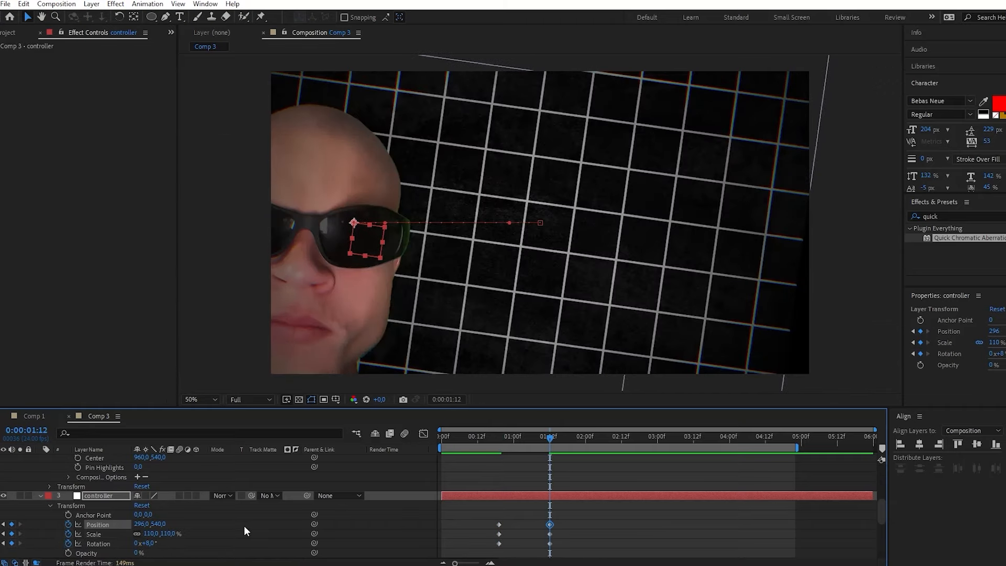
Set the controller's Position to 373, 540 and its Rotation to 5° at 0:00:01:12.
{"action": "mouse_move", "coordinate": [149, 526]}
{"action": "left_mouse_down"}
{"action": "mouse_move", "coordinate": [169, 520]}
{"action": "mouse_move", "coordinate": [150, 525]}
{"action": "left_mouse_up"}
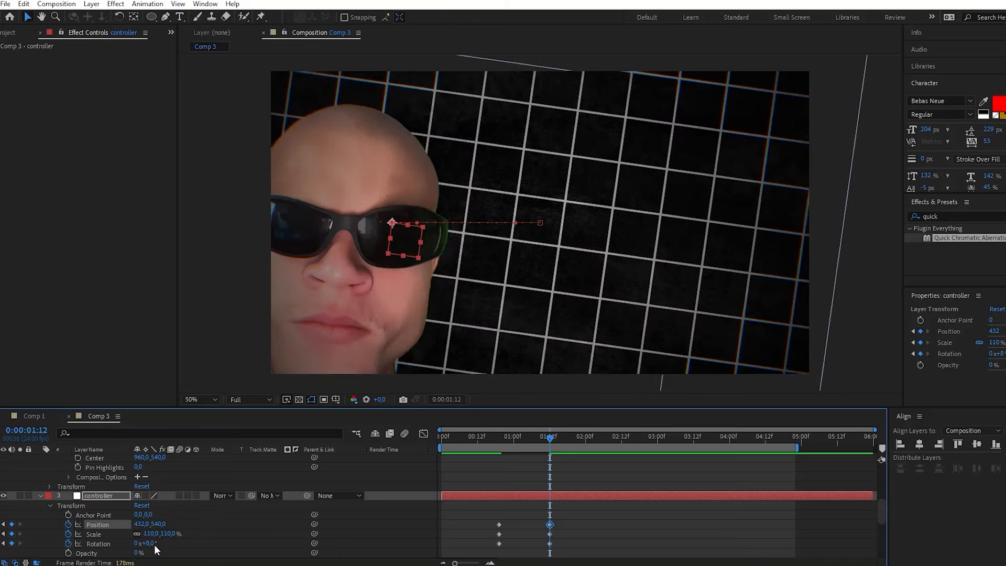
{"action": "left_click_drag", "start_coordinate": [149, 543], "coordinate": [111, 524]}
{"action": "left_click", "coordinate": [404, 519]}
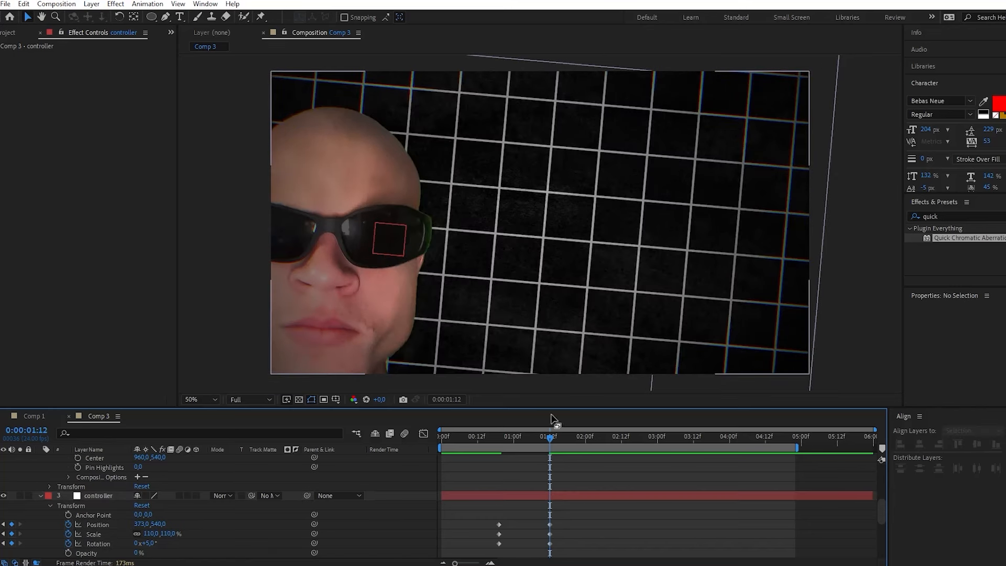
Apply Easy Ease to all of the controller's Position, Scale and Rotation keyframes.
{"action": "scroll", "coordinate": [586, 518], "scroll_direction": "down", "scroll_amount": 5}
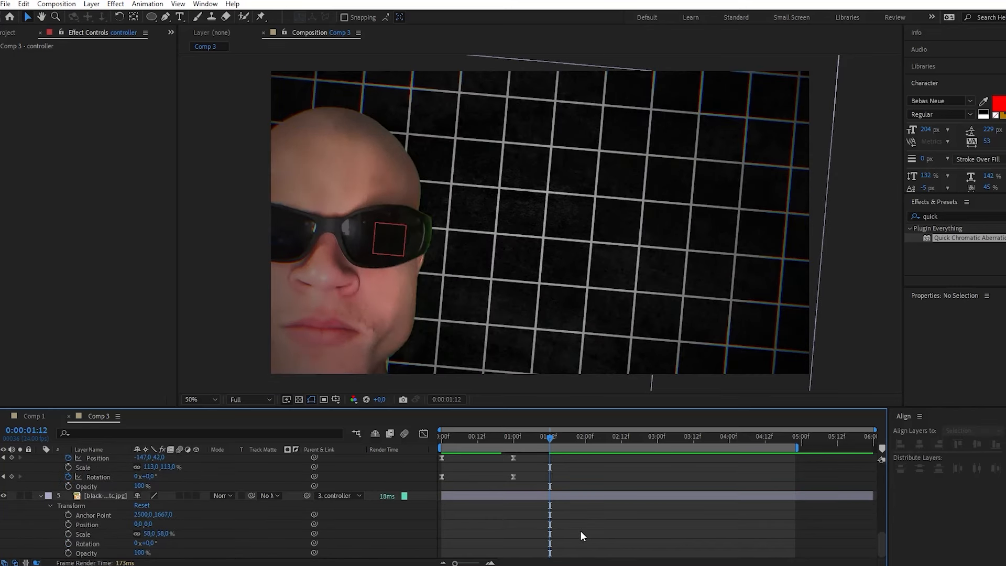
{"action": "scroll", "coordinate": [883, 521], "scroll_direction": "up", "scroll_amount": 5}
{"action": "left_click_drag", "start_coordinate": [590, 505], "coordinate": [456, 531]}
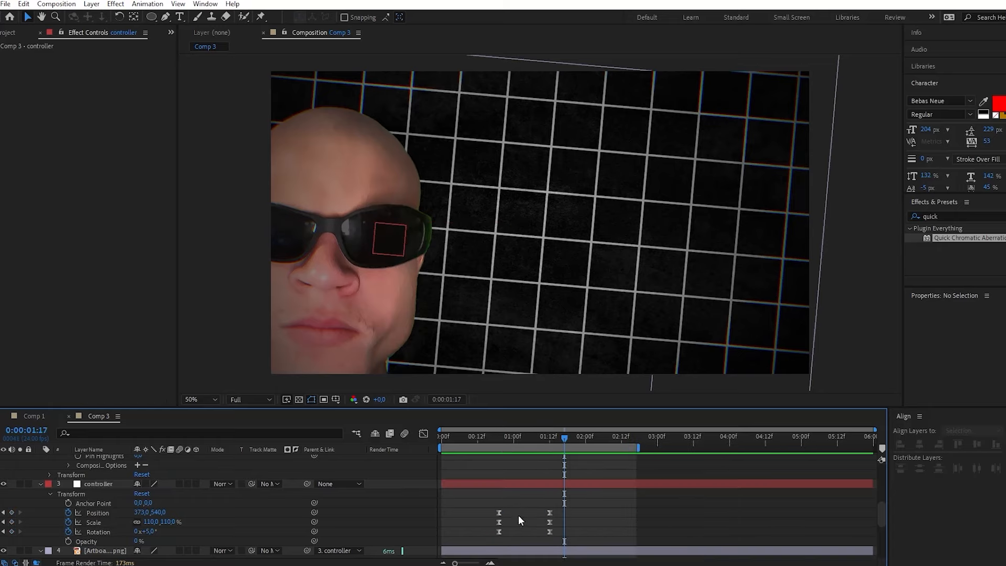
Move the controller's ending Position, Scale and Rotation keyframes to 0:00:02:00.
{"action": "left_click_drag", "start_coordinate": [533, 506], "coordinate": [586, 521]}
{"action": "left_click", "coordinate": [581, 443]}
{"action": "left_click_drag", "start_coordinate": [581, 443], "coordinate": [587, 442]}
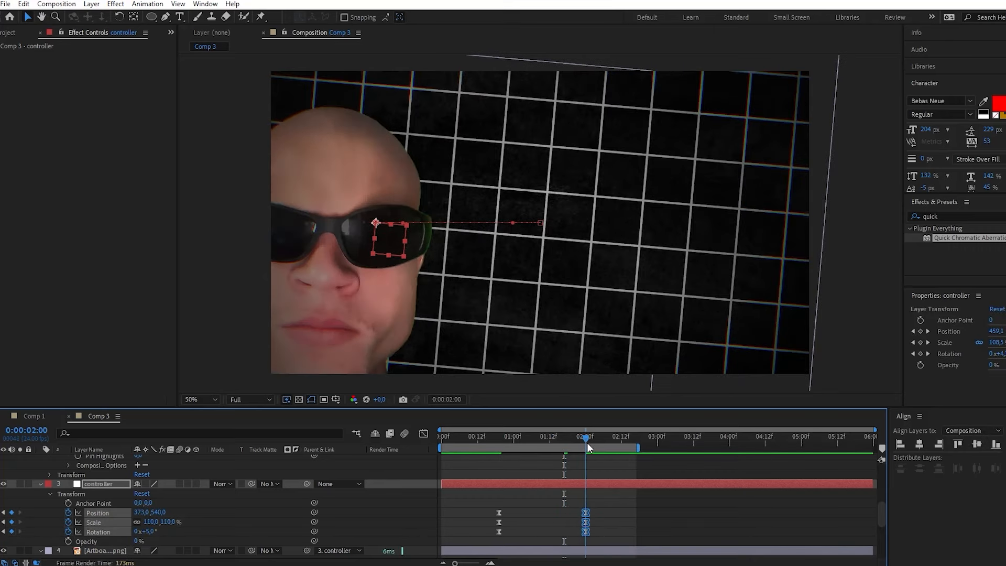
{"action": "left_click", "coordinate": [604, 511]}
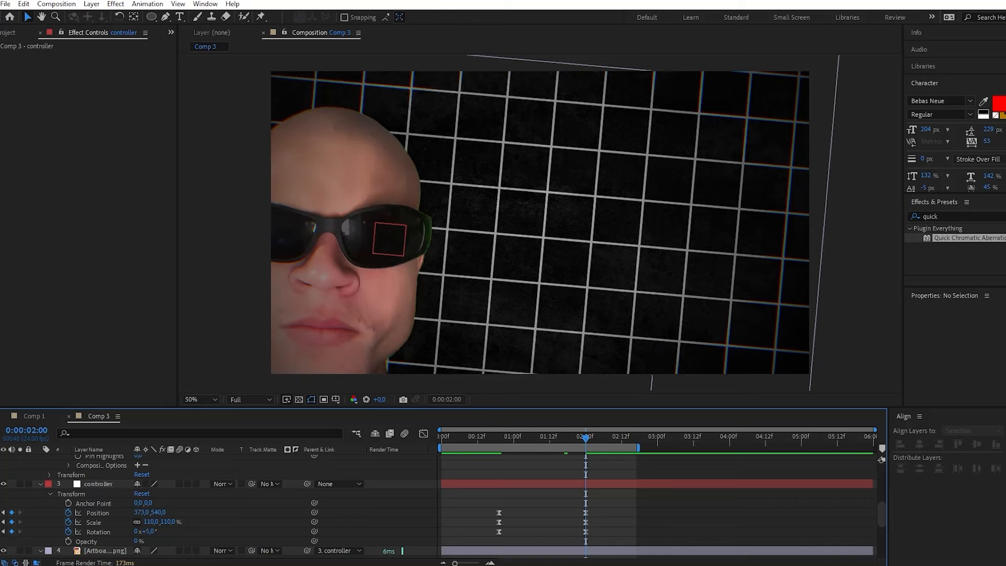
Add the twitch logo composition from the project's images folder as a layer directly above the controller.
{"action": "left_click", "coordinate": [8, 34]}
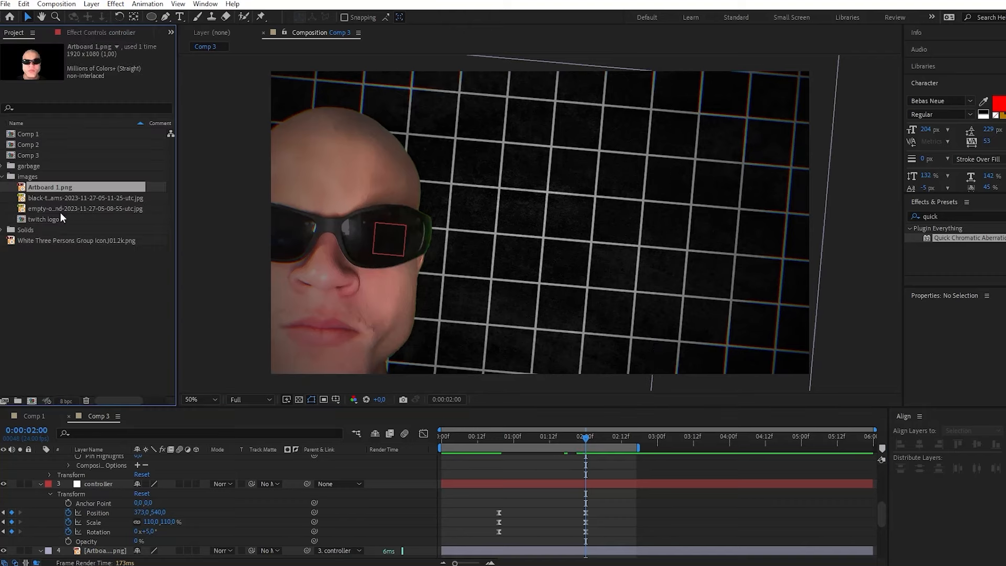
{"action": "left_click_drag", "start_coordinate": [61, 213], "coordinate": [110, 532]}
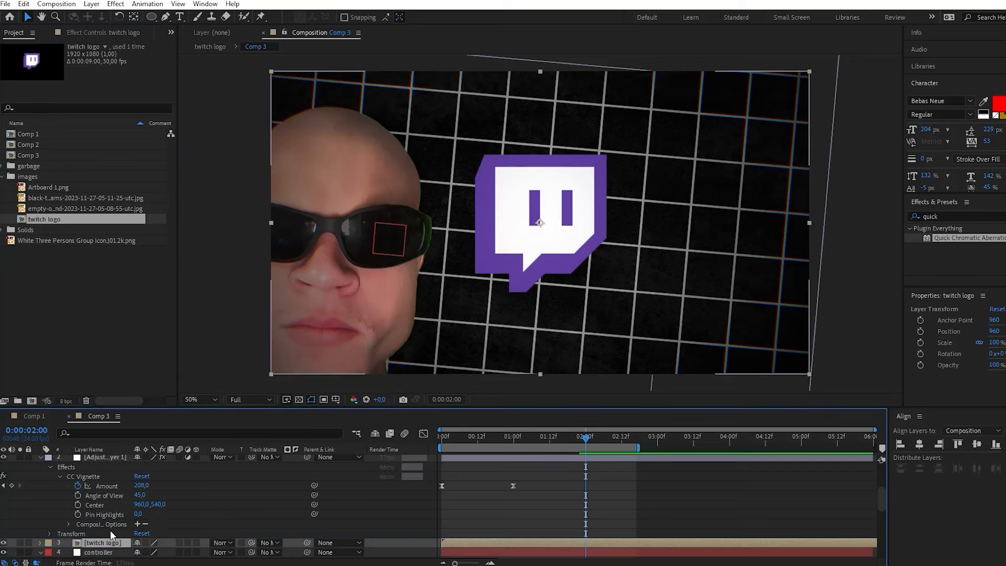
Scale the twitch logo layer to 118% and move it beside the face to Position 1282, 708.
{"action": "left_click", "coordinate": [40, 542]}
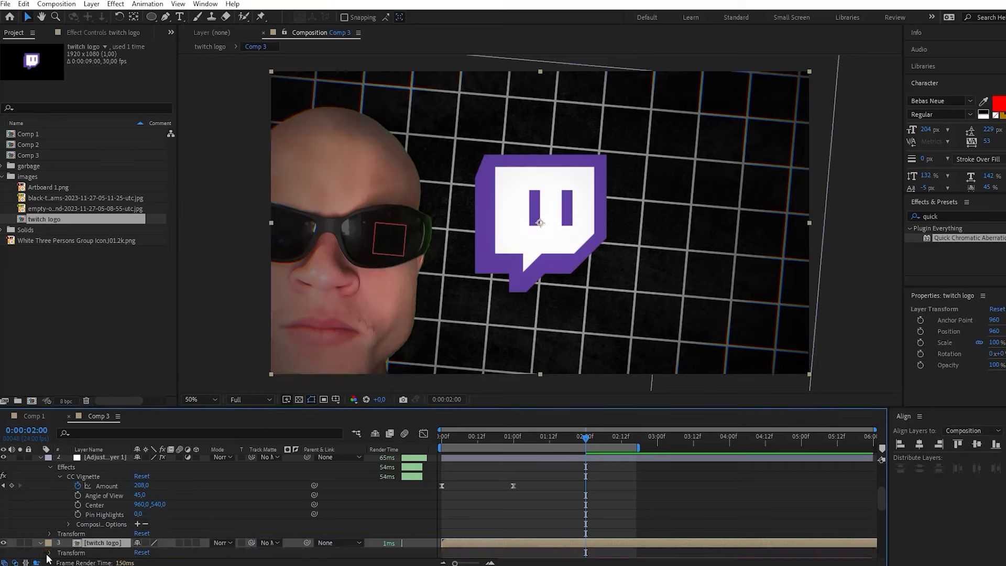
{"action": "left_click", "coordinate": [49, 552]}
{"action": "left_click_drag", "start_coordinate": [152, 534], "coordinate": [175, 534]}
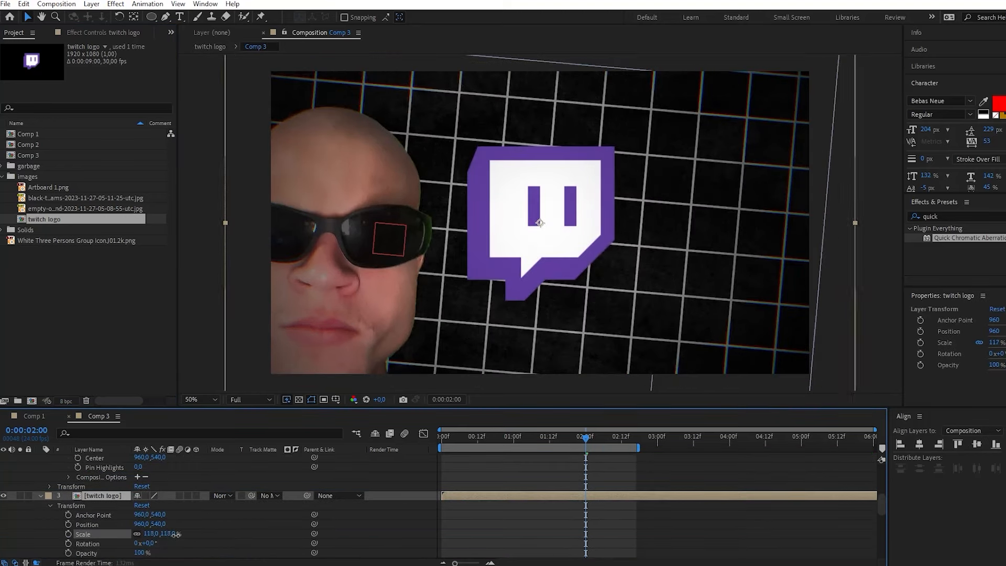
{"action": "left_click_drag", "start_coordinate": [569, 235], "coordinate": [642, 279]}
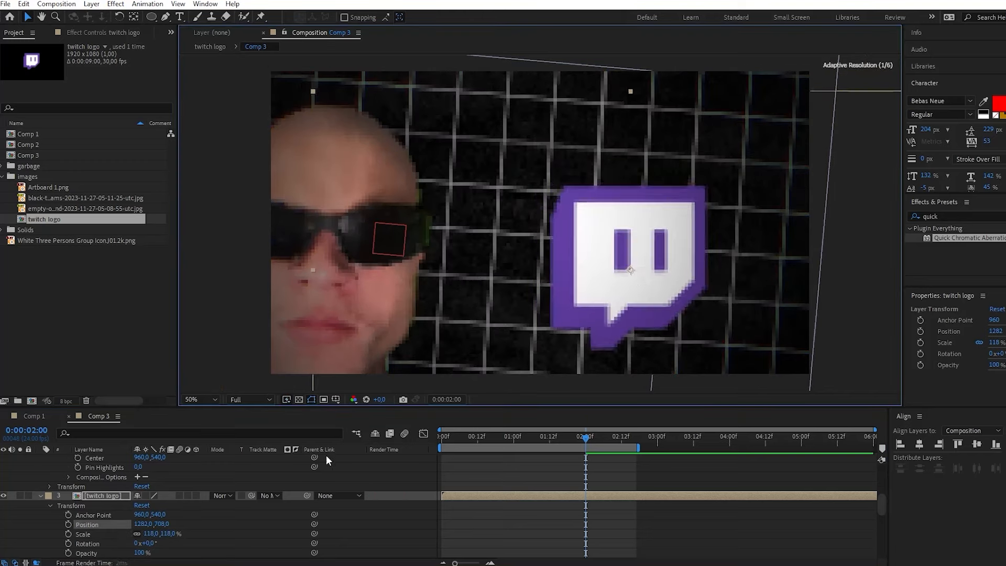
Parent the twitch logo layer to the controller and make it a 3D layer.
{"action": "left_click", "coordinate": [335, 495]}
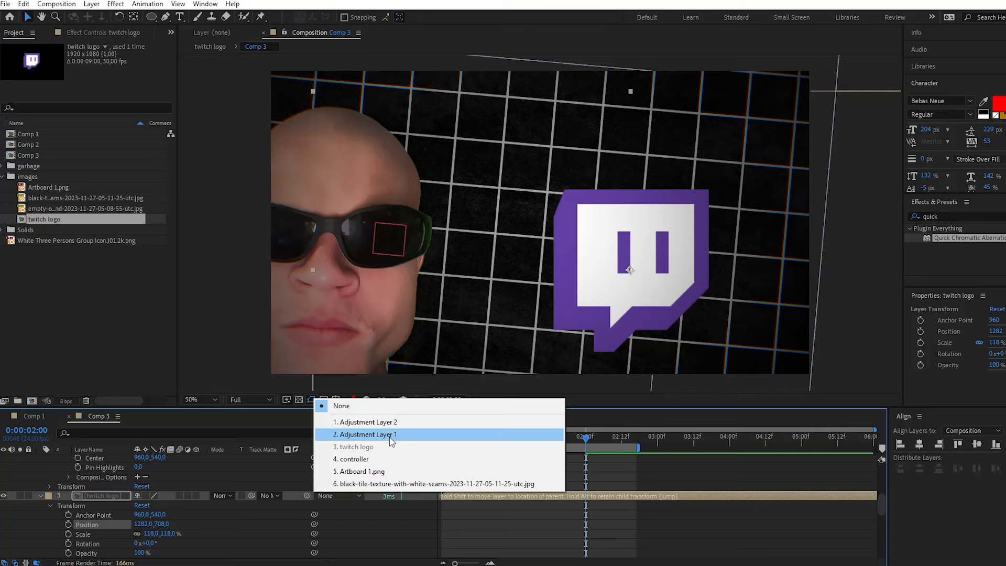
{"action": "left_click", "coordinate": [383, 464]}
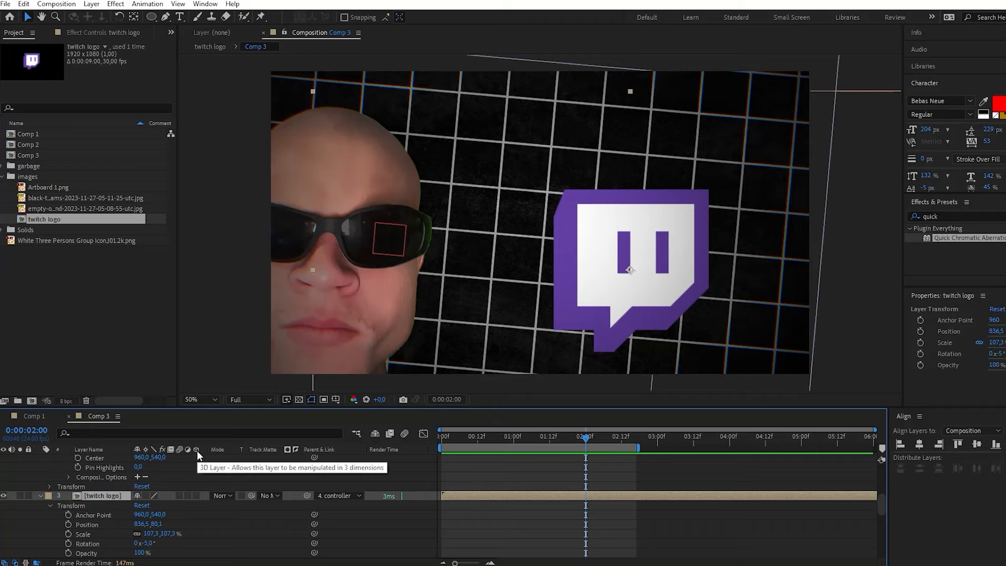
{"action": "left_click", "coordinate": [196, 496]}
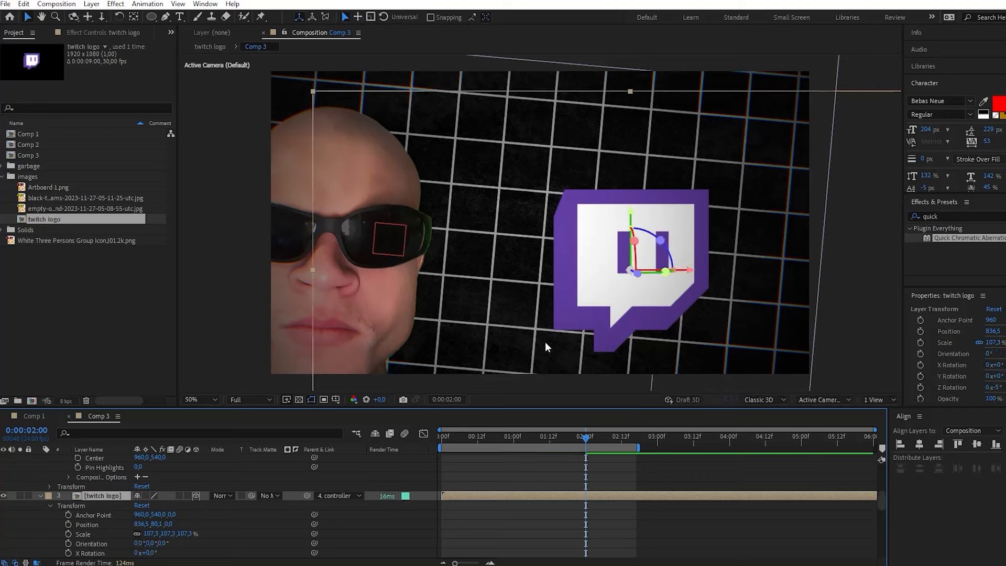
Start keyframing the twitch logo's Y Rotation with a 0° keyframe at 0:00:02:00.
{"action": "scroll", "coordinate": [167, 519], "scroll_direction": "down", "scroll_amount": 5}
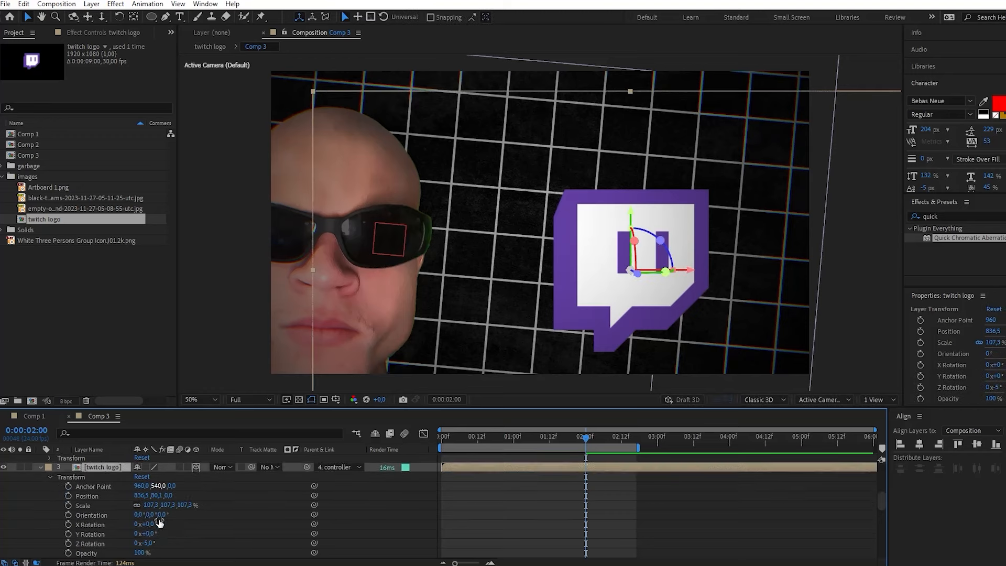
{"action": "left_click_drag", "start_coordinate": [883, 527], "coordinate": [876, 504]}
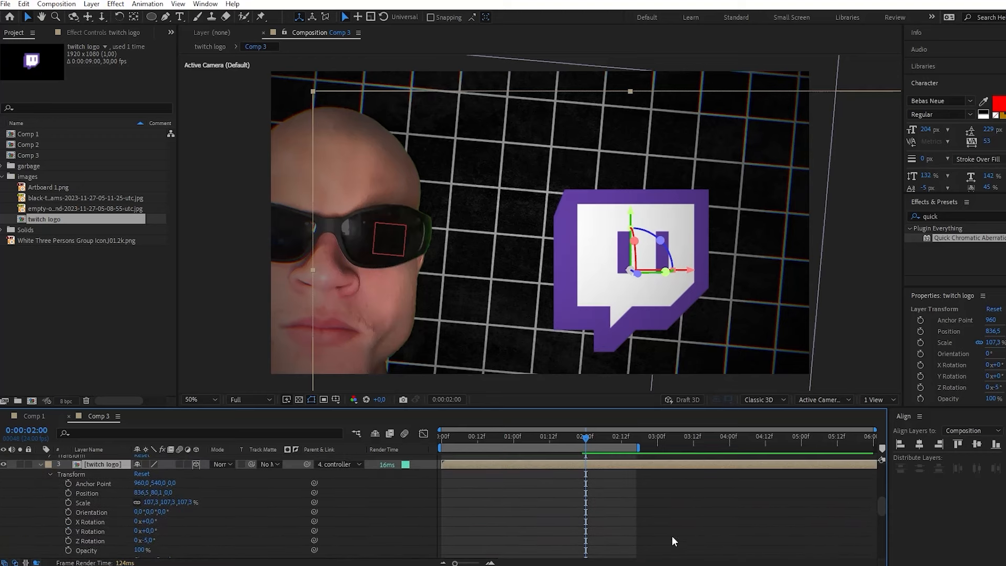
{"action": "left_click", "coordinate": [69, 531]}
{"action": "left_click_drag", "start_coordinate": [137, 531], "coordinate": [150, 530]}
{"action": "key", "text": "ctrl+z"}
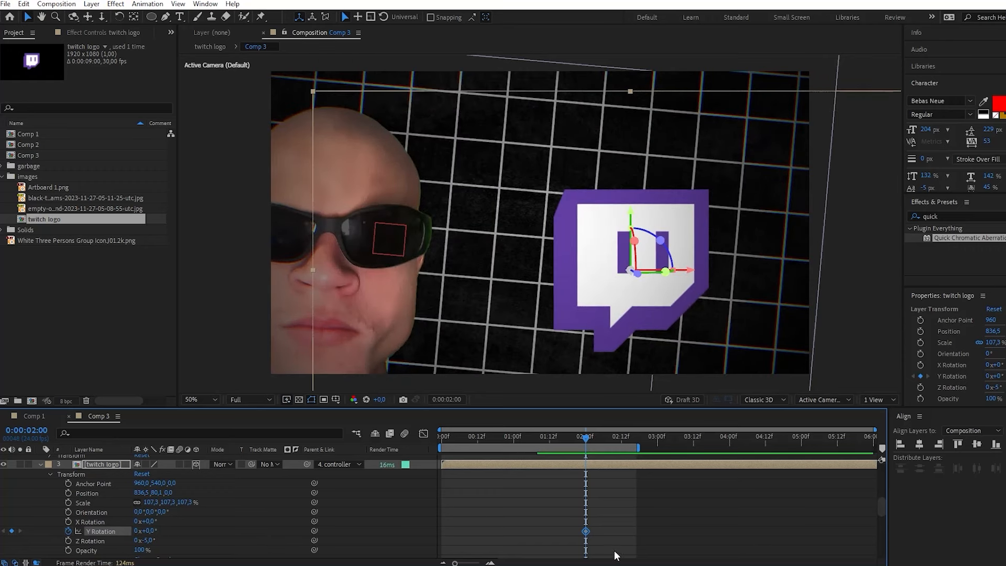
Add a second 0° Y Rotation keyframe to the twitch logo and place it at 0:00:01:12.
{"action": "left_click_drag", "start_coordinate": [585, 445], "coordinate": [519, 436]}
{"action": "left_click", "coordinate": [11, 530]}
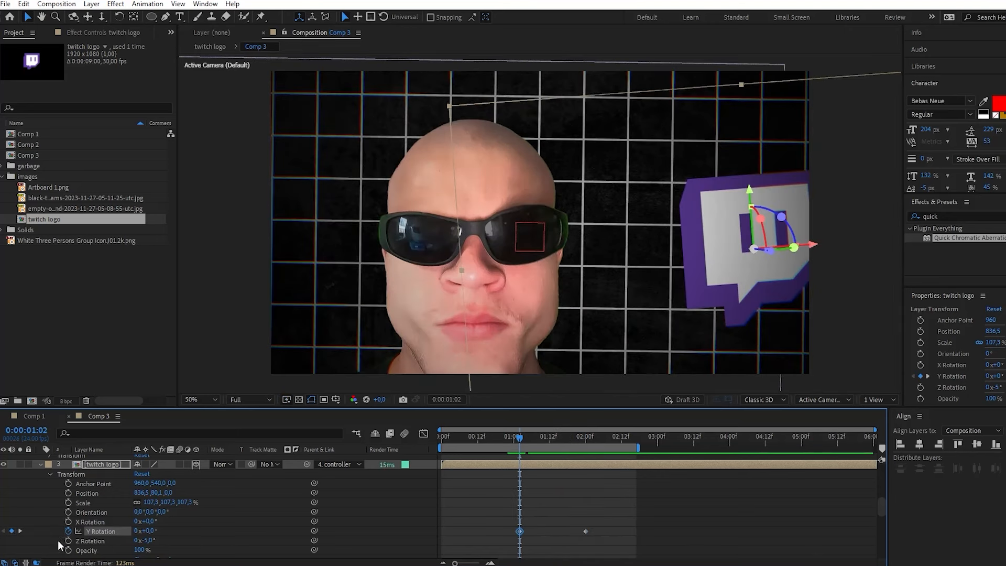
{"action": "left_click", "coordinate": [21, 531]}
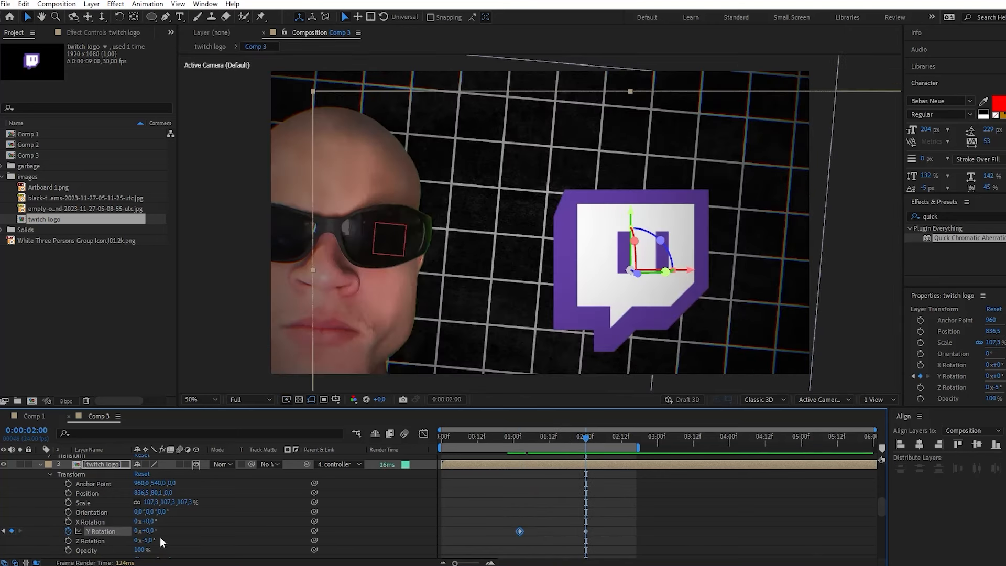
{"action": "left_click_drag", "start_coordinate": [519, 531], "coordinate": [552, 532]}
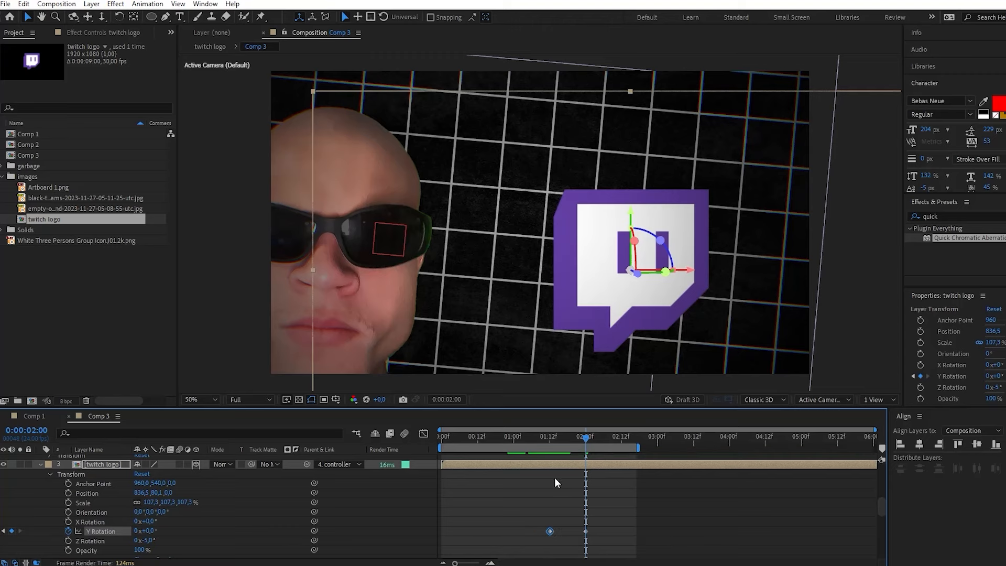
Set the logo's Y Rotation to 27° at 0:00:02:00, apply Easy Ease to both keyframes and preview from 0:00:01:08.
{"action": "left_click_drag", "start_coordinate": [548, 439], "coordinate": [590, 442]}
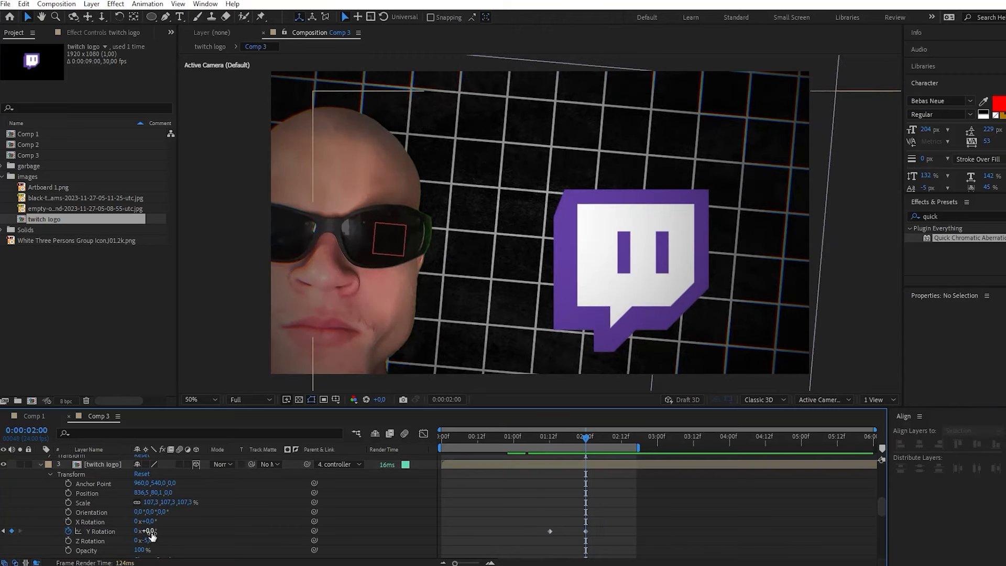
{"action": "left_click_drag", "start_coordinate": [150, 531], "coordinate": [164, 530]}
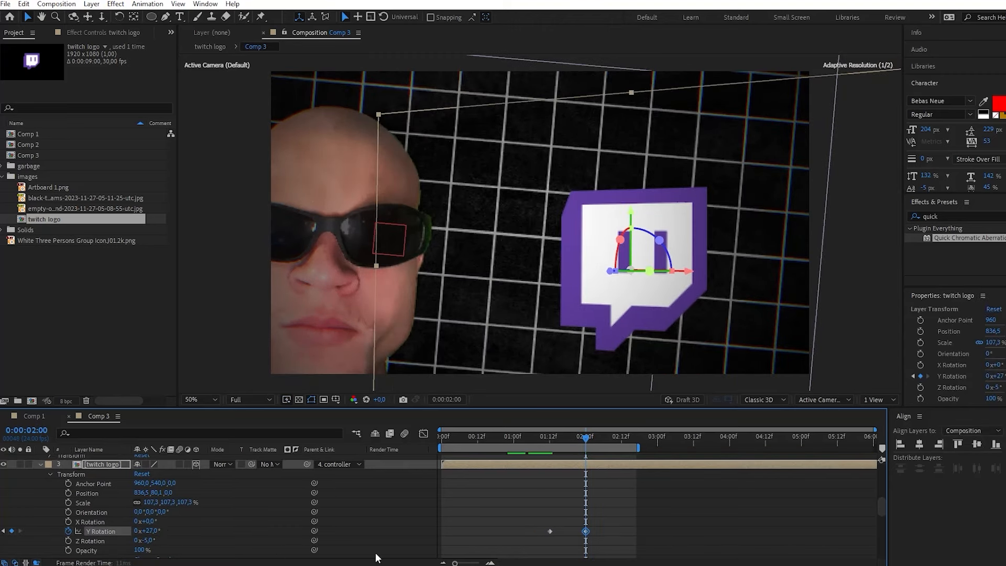
{"action": "left_click", "coordinate": [634, 501]}
{"action": "left_click_drag", "start_coordinate": [633, 498], "coordinate": [509, 536]}
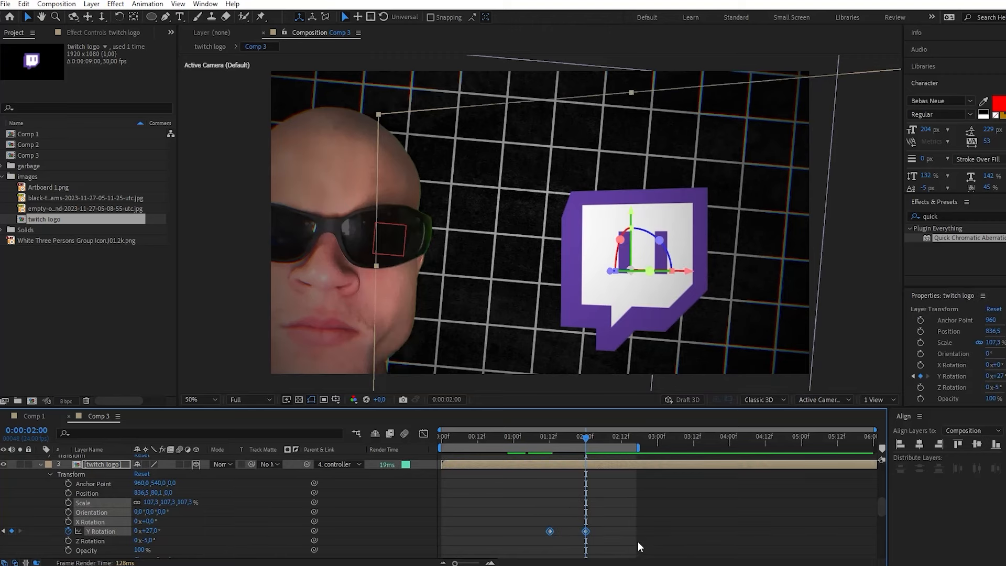
{"action": "left_click", "coordinate": [761, 473]}
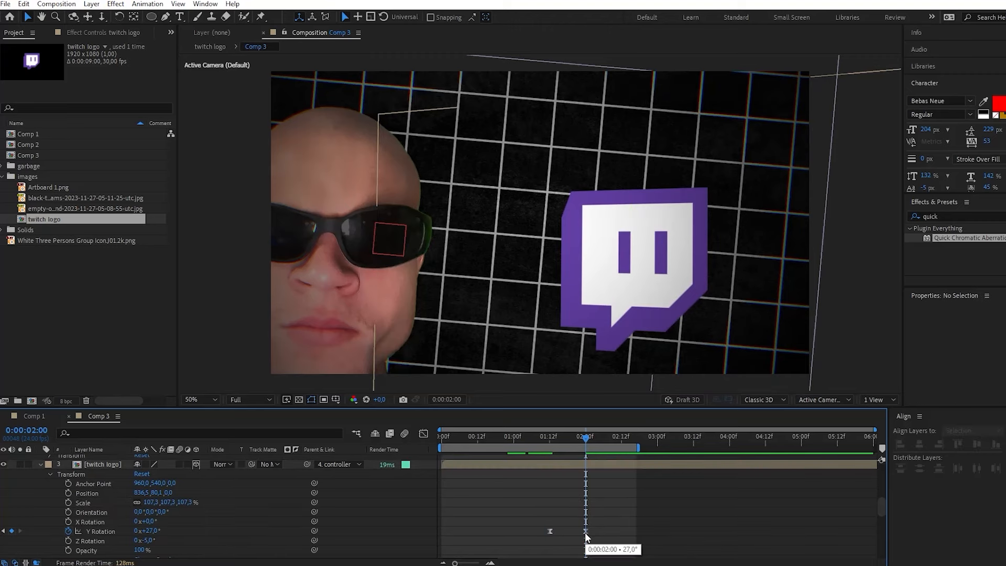
{"action": "left_click", "coordinate": [537, 435]}
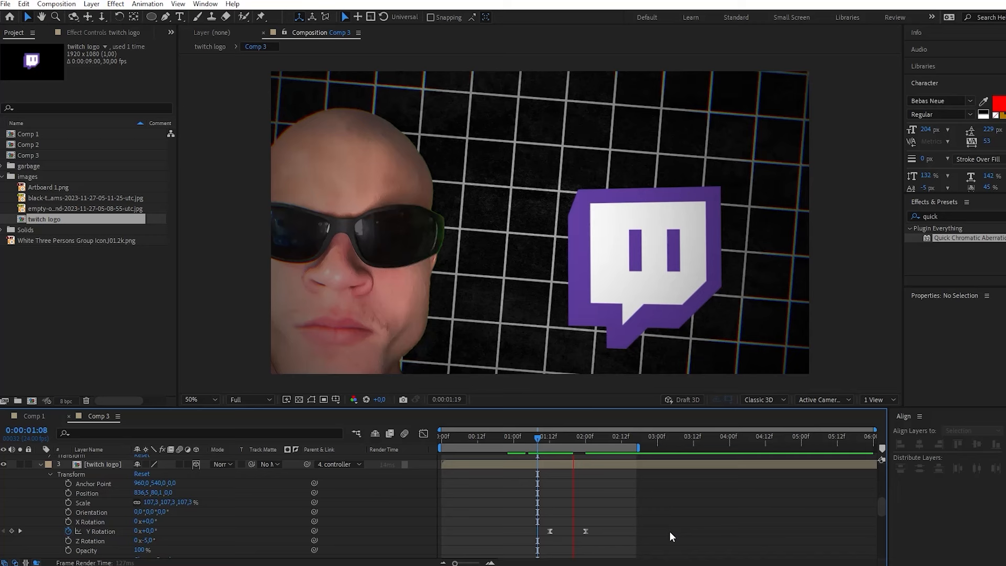
Apply the Drop Shadow effect to the twitch logo layer with a blue shadow color.
{"action": "left_click", "coordinate": [935, 216]}
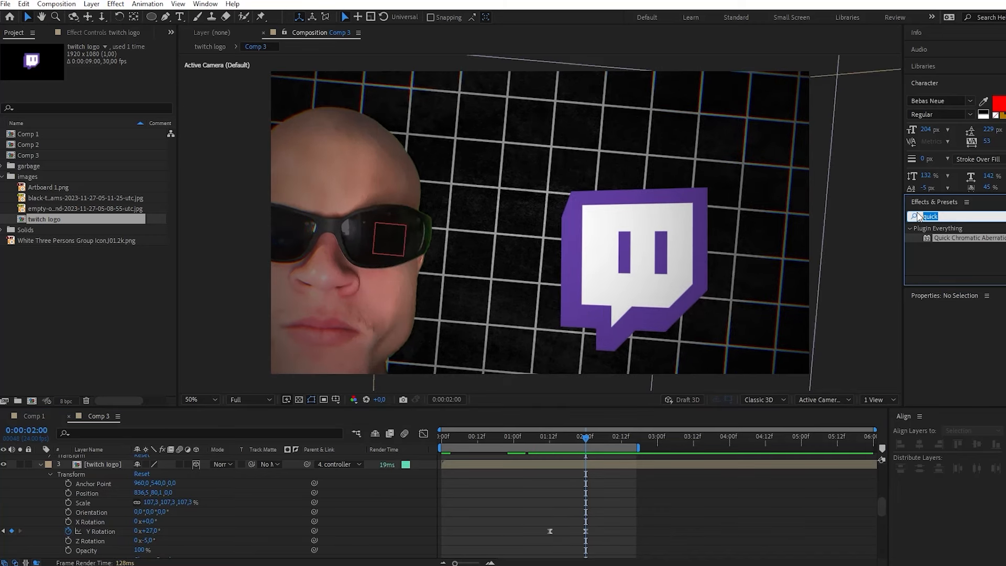
{"action": "type", "text": "drop"}
{"action": "left_click_drag", "start_coordinate": [962, 270], "coordinate": [100, 464]}
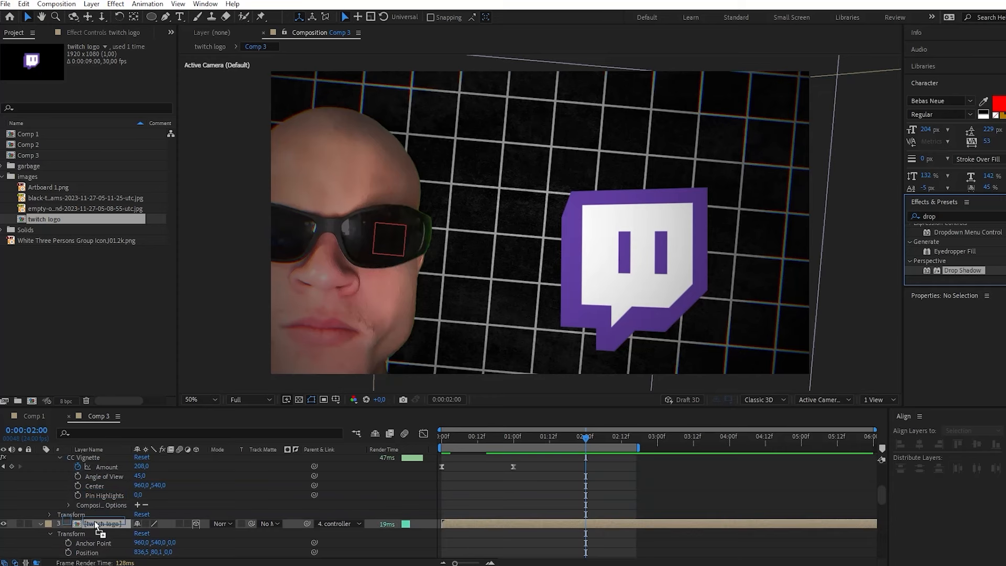
{"action": "left_click", "coordinate": [103, 66]}
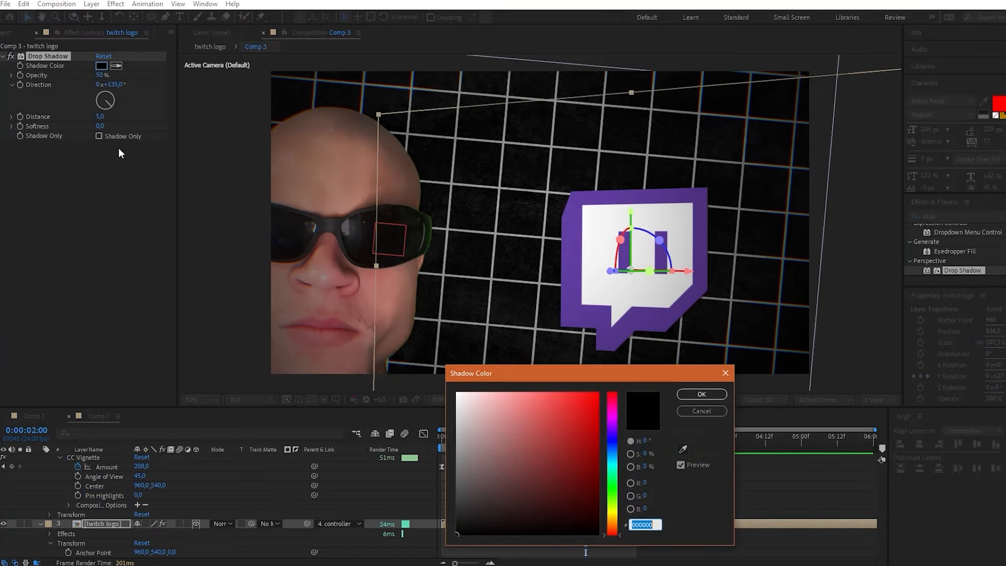
{"action": "left_click", "coordinate": [611, 448]}
{"action": "left_click", "coordinate": [543, 469]}
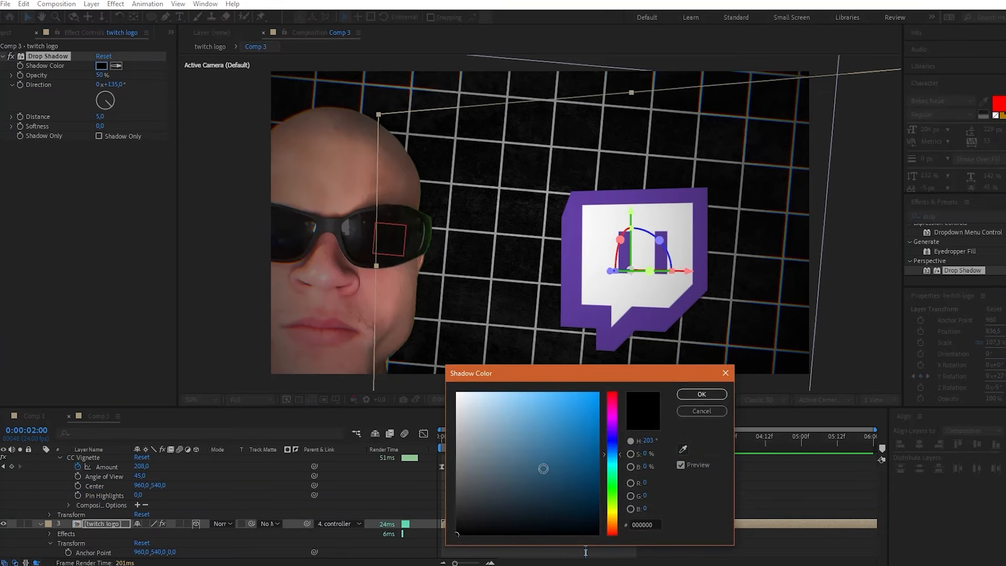
{"action": "key", "text": "Return"}
Set the Drop Shadow's Opacity to 100%, Direction to 98° and Distance to 13.
{"action": "left_click_drag", "start_coordinate": [103, 118], "coordinate": [112, 116]}
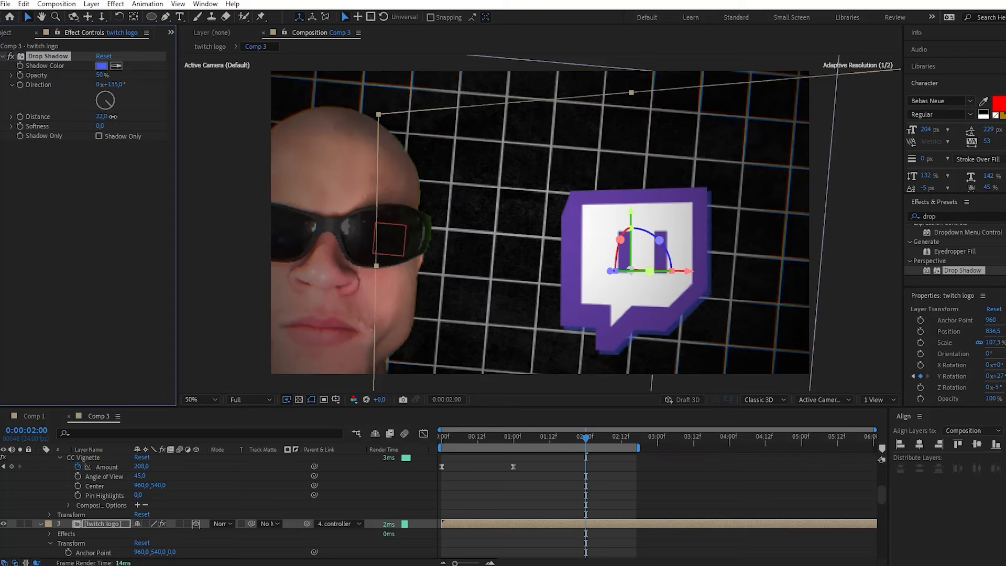
{"action": "left_click", "coordinate": [100, 75]}
{"action": "type", "text": "100"}
{"action": "key", "text": "Return"}
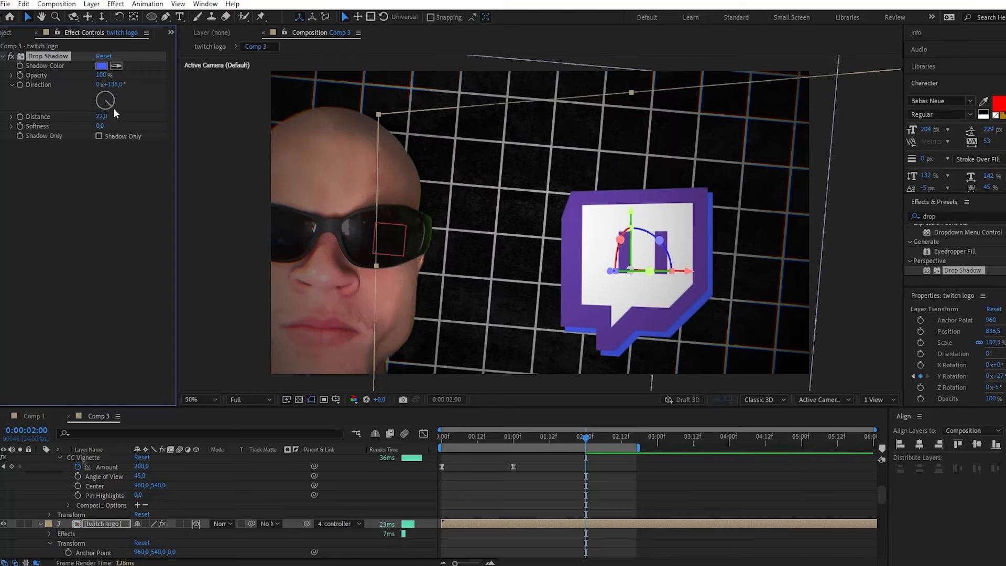
{"action": "left_click_drag", "start_coordinate": [100, 116], "coordinate": [126, 107]}
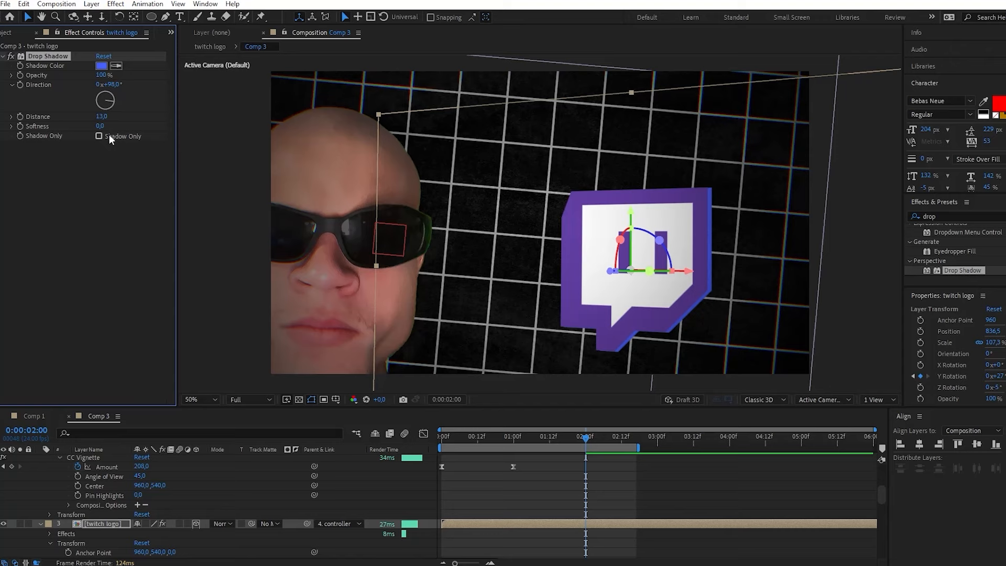
Start keyframing the Drop Shadow's Direction and Distance at 0:00:02:00 and reveal them in the timeline.
{"action": "scroll", "coordinate": [477, 524], "scroll_direction": "up", "scroll_amount": 1}
{"action": "left_click_drag", "start_coordinate": [881, 496], "coordinate": [871, 520]}
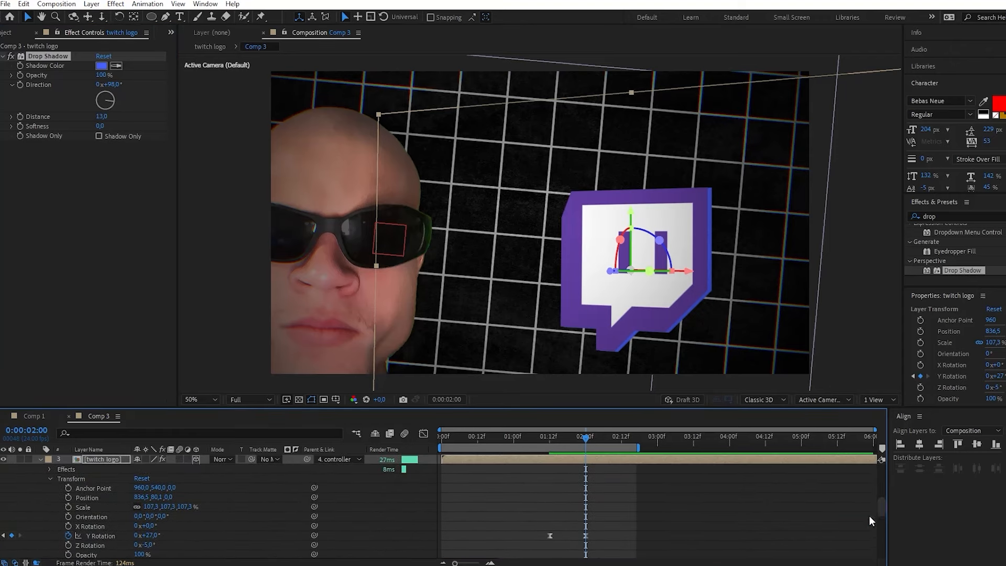
{"action": "left_click", "coordinate": [20, 86]}
{"action": "right_click", "coordinate": [24, 119]}
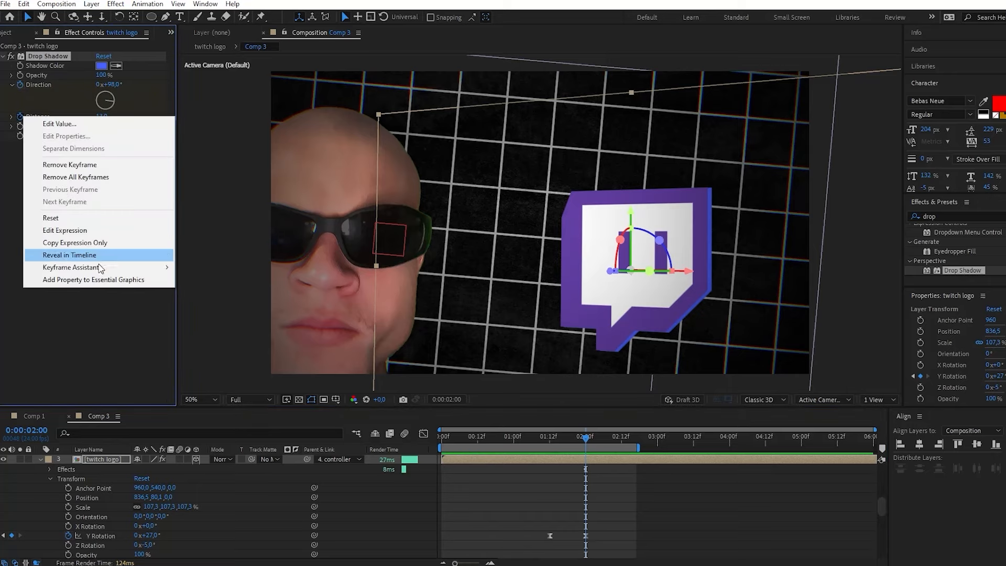
{"action": "left_click", "coordinate": [136, 256]}
Add Drop Shadow Direction and Distance keyframes at 0:00:01:12.
{"action": "left_click_drag", "start_coordinate": [566, 438], "coordinate": [553, 439]}
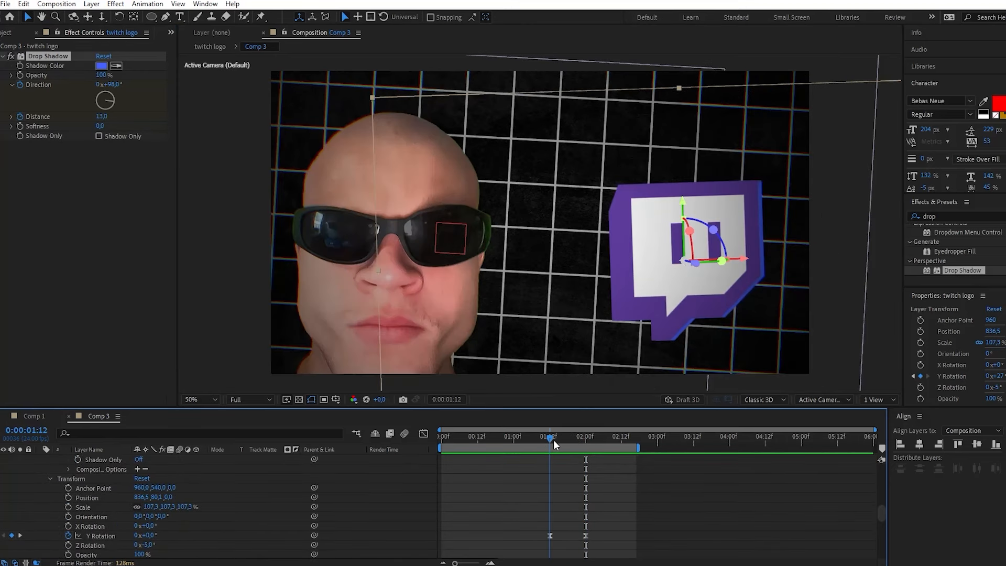
{"action": "scroll", "coordinate": [845, 495], "scroll_direction": "up", "scroll_amount": 3}
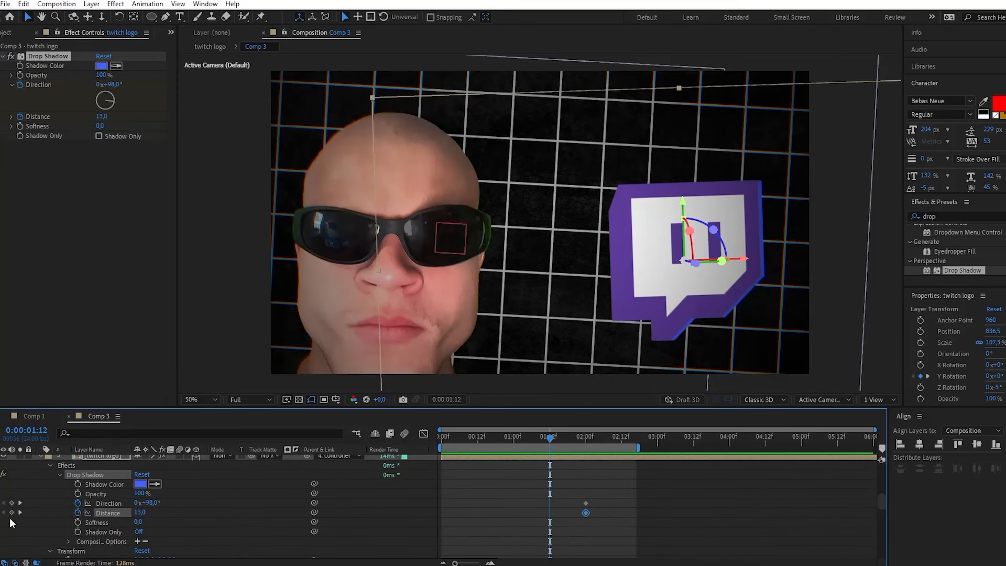
{"action": "left_click", "coordinate": [11, 511]}
{"action": "left_click", "coordinate": [12, 502]}
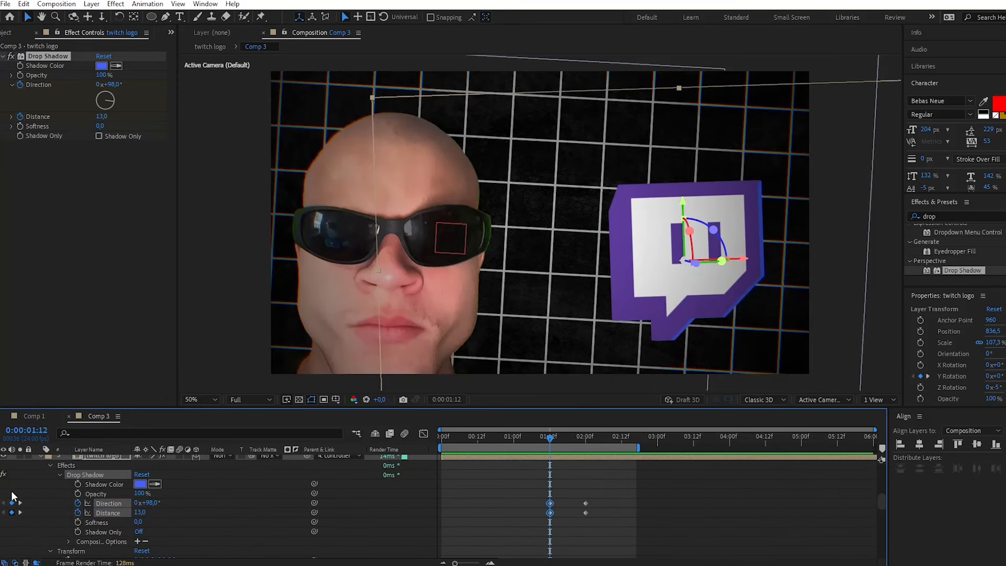
Set the shadow Distance to 0 at 0:00:01:12, apply Easy Ease to all Direction and Distance keyframes and check the motion.
{"action": "left_click", "coordinate": [141, 512]}
{"action": "type", "text": "0"}
{"action": "key", "text": "Return"}
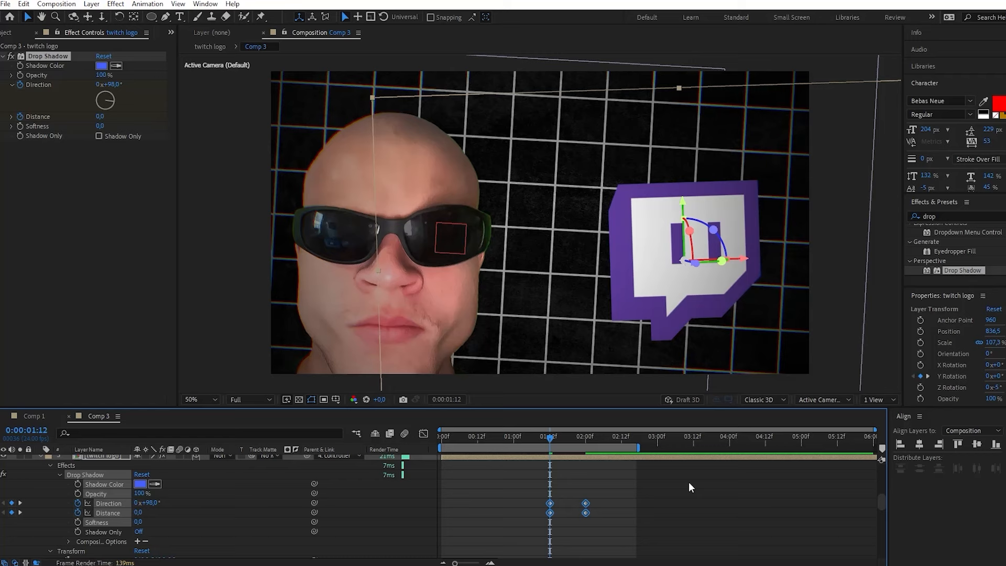
{"action": "left_click", "coordinate": [688, 481]}
{"action": "left_click_drag", "start_coordinate": [570, 436], "coordinate": [585, 419]}
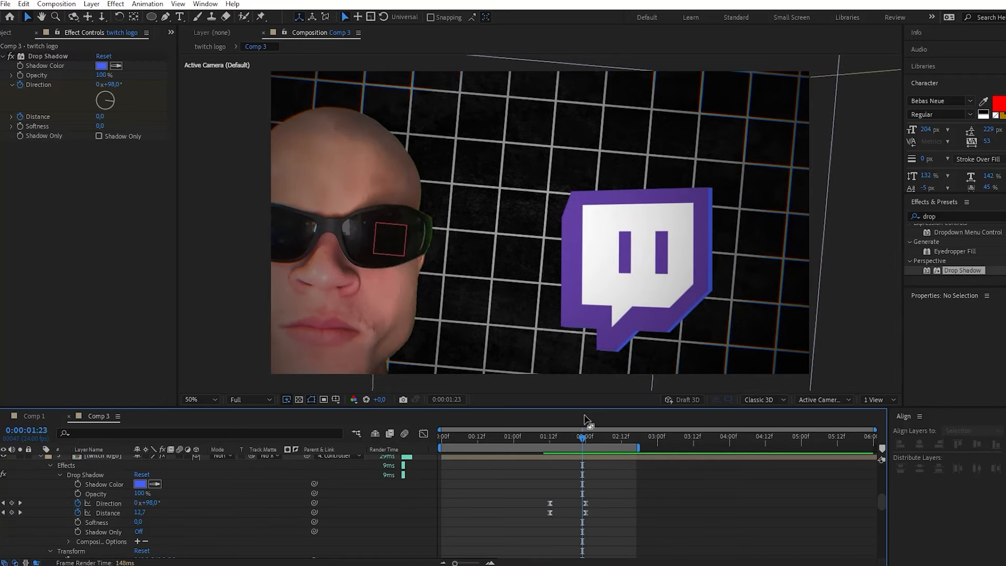
Apply the Stylize Glow effect to the twitch logo with Glow Radius 161 and Glow Intensity 0.6.
{"action": "left_click", "coordinate": [988, 215]}
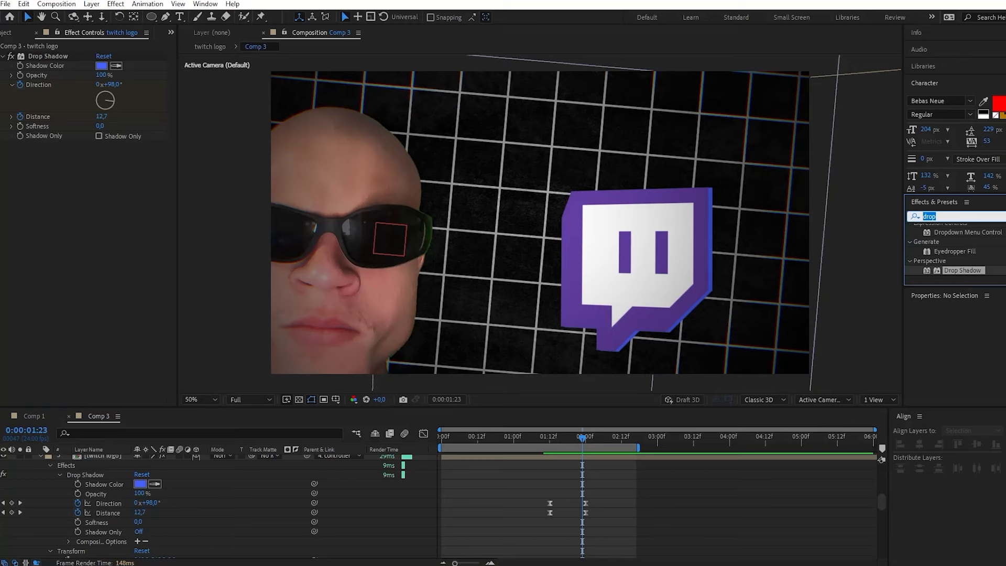
{"action": "type", "text": "glow"}
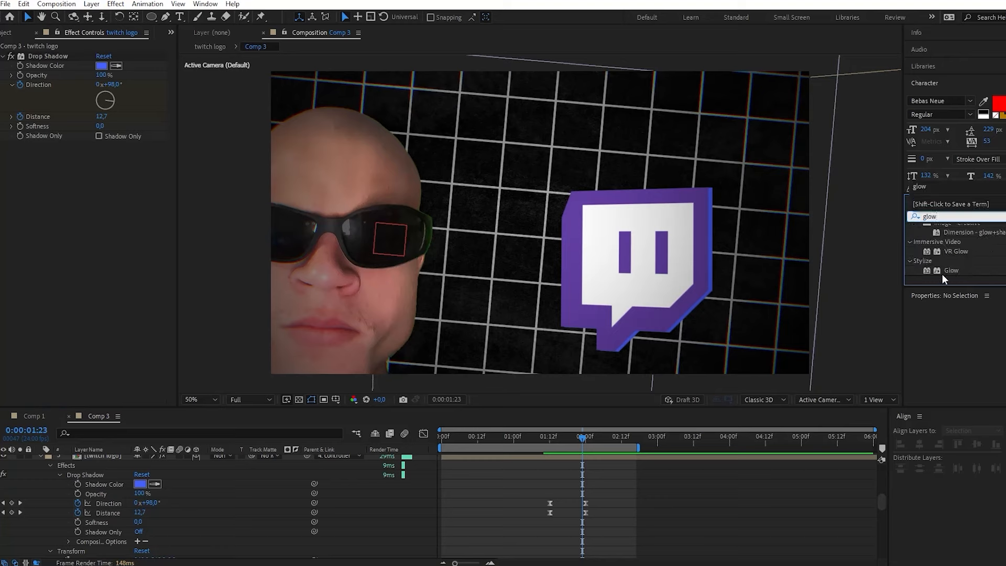
{"action": "left_click_drag", "start_coordinate": [943, 276], "coordinate": [101, 493]}
{"action": "left_click_drag", "start_coordinate": [104, 173], "coordinate": [218, 189]}
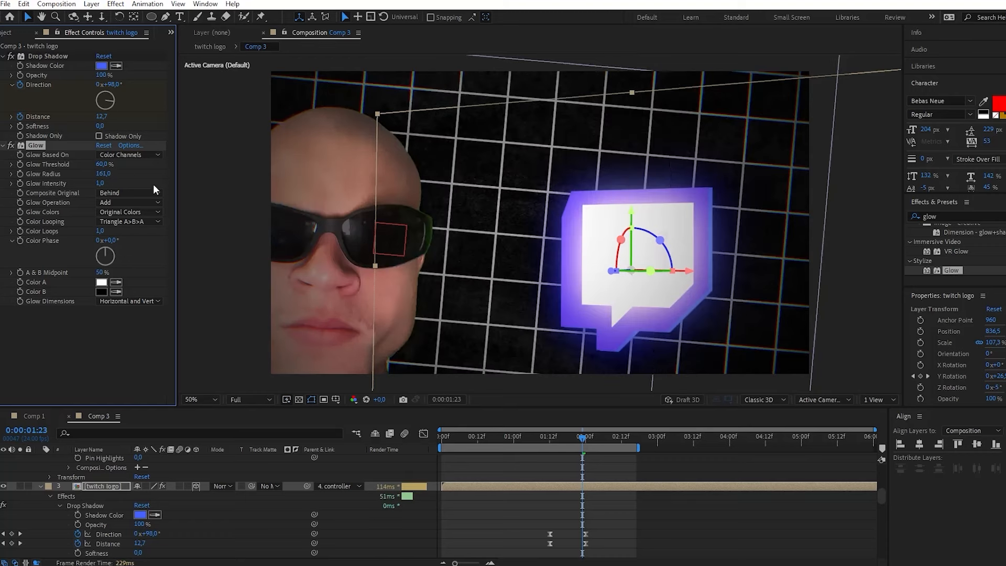
{"action": "left_click_drag", "start_coordinate": [102, 184], "coordinate": [94, 193]}
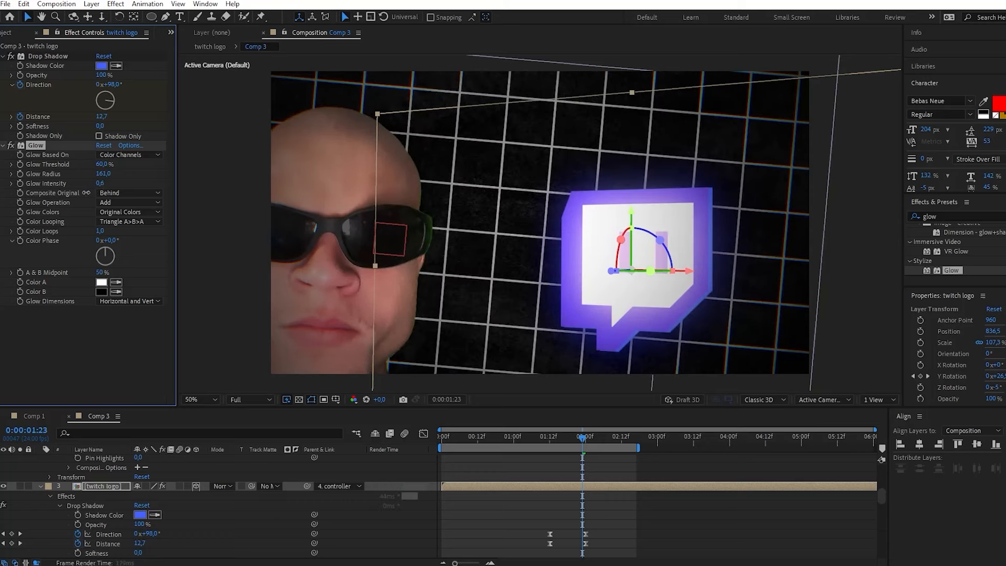
Set the twitch logo's Glow Radius to 244 and Glow Intensity to 0.4, and deselect the layer.
{"action": "left_click", "coordinate": [671, 525]}
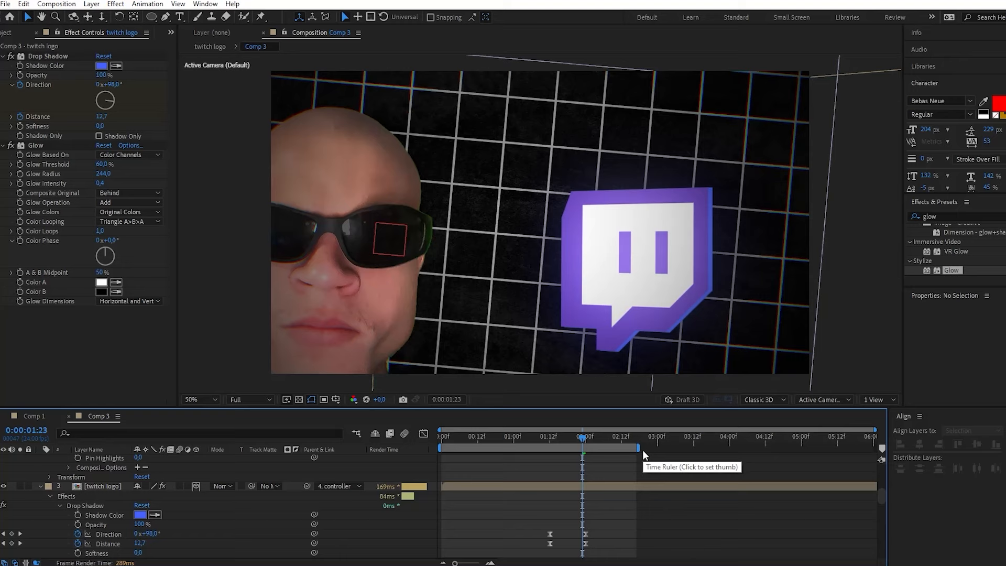
Add a text layer reading "UNREAL" in Bebas Neue above the Twitch logo.
{"action": "left_click", "coordinate": [180, 17]}
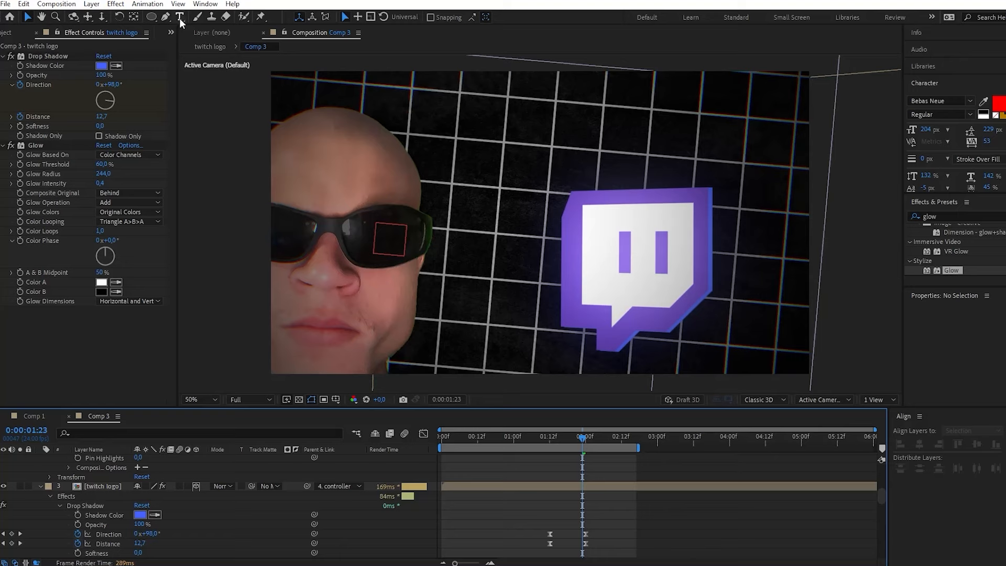
{"action": "left_click", "coordinate": [535, 129]}
{"action": "left_click_drag", "start_coordinate": [535, 129], "coordinate": [749, 212]}
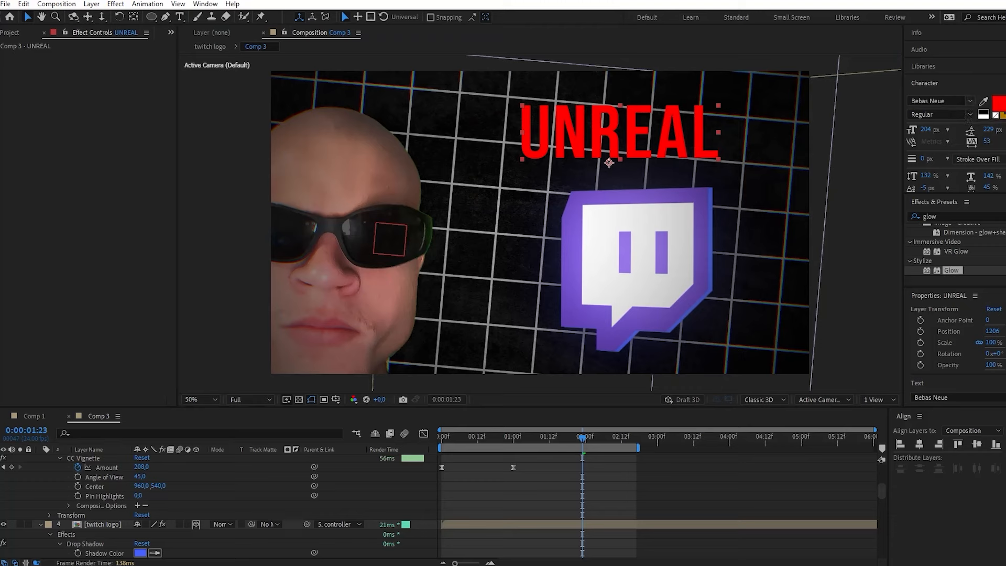
Change the UNREAL text's fill colour to white and set its horizontal scale to 154%.
{"action": "left_click", "coordinate": [1000, 105]}
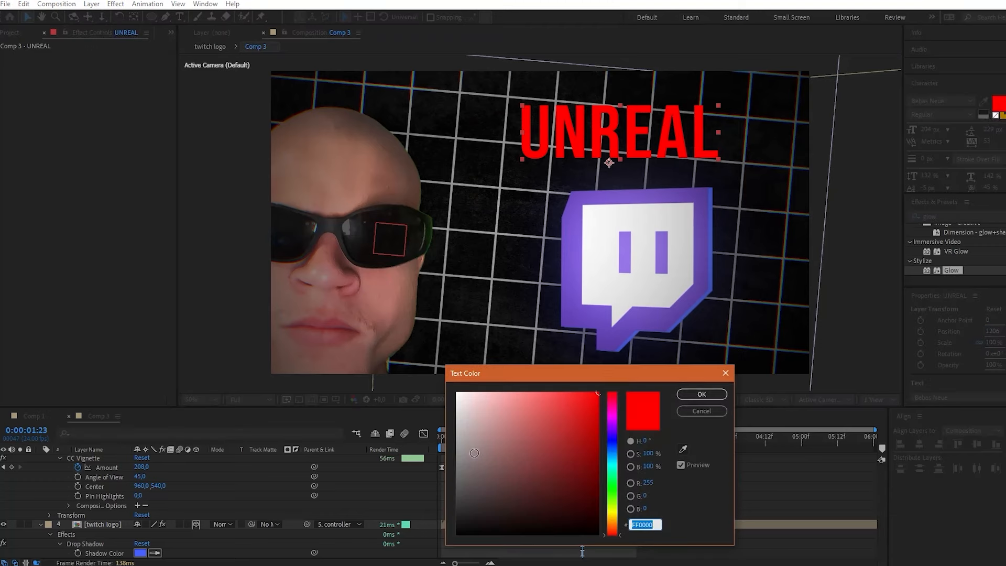
{"action": "left_click", "coordinate": [458, 394]}
{"action": "left_click", "coordinate": [711, 396]}
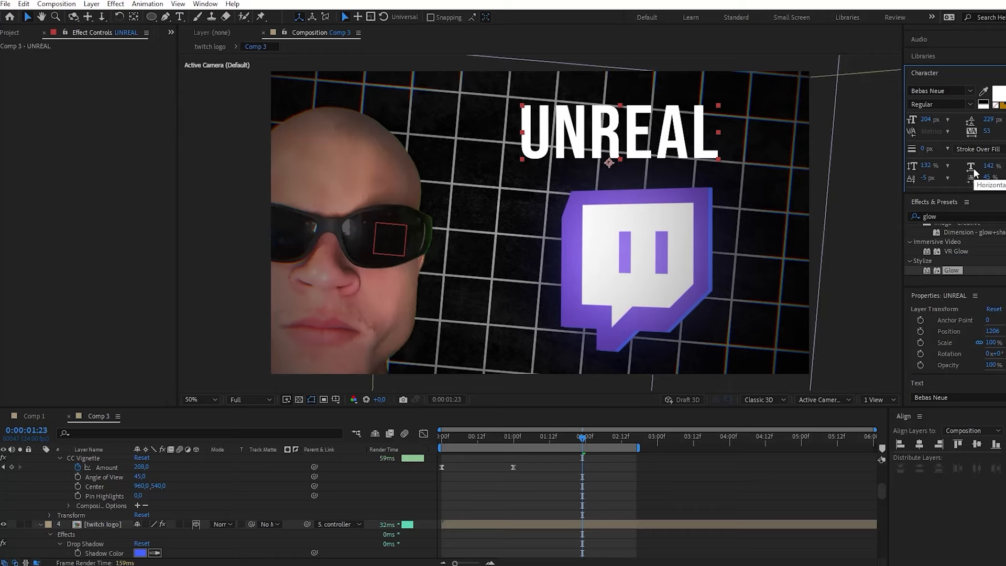
{"action": "left_click_drag", "start_coordinate": [971, 166], "coordinate": [977, 167]}
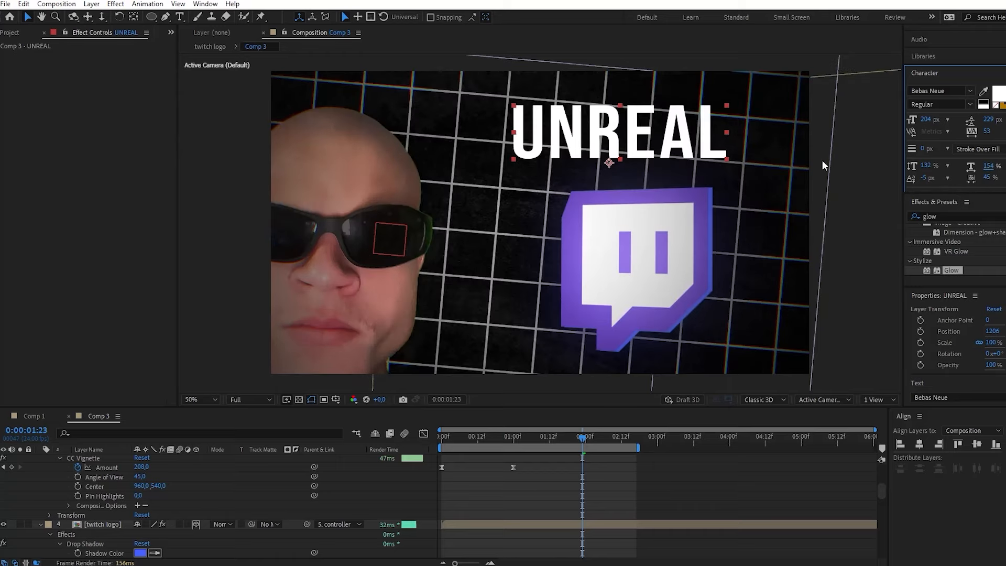
Move the UNREAL layer below the adjustment layers and parent it to the controller null.
{"action": "scroll", "coordinate": [714, 435], "scroll_direction": "up", "scroll_amount": 5}
{"action": "left_click_drag", "start_coordinate": [94, 459], "coordinate": [91, 524]}
{"action": "left_click", "coordinate": [325, 521]}
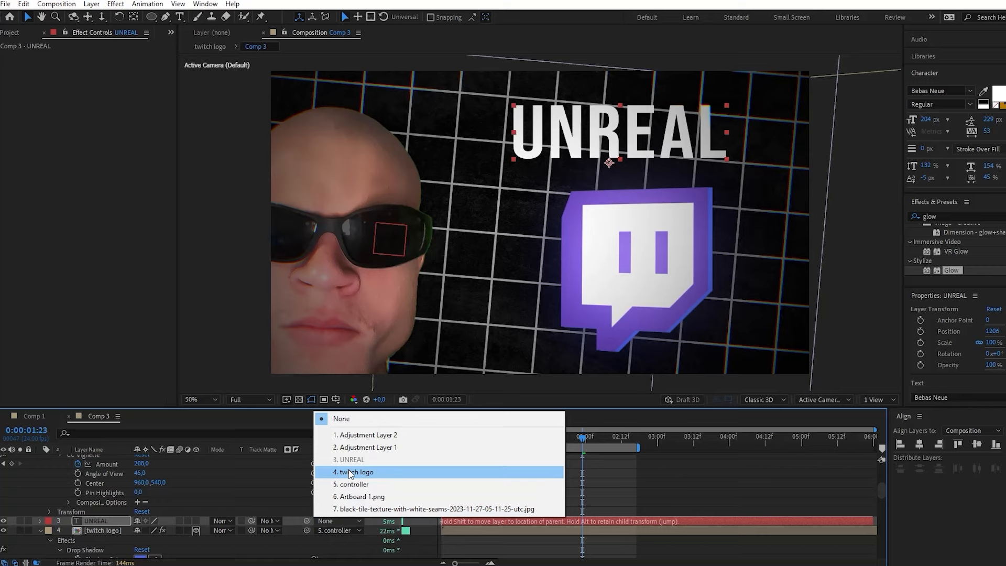
{"action": "left_click", "coordinate": [368, 485]}
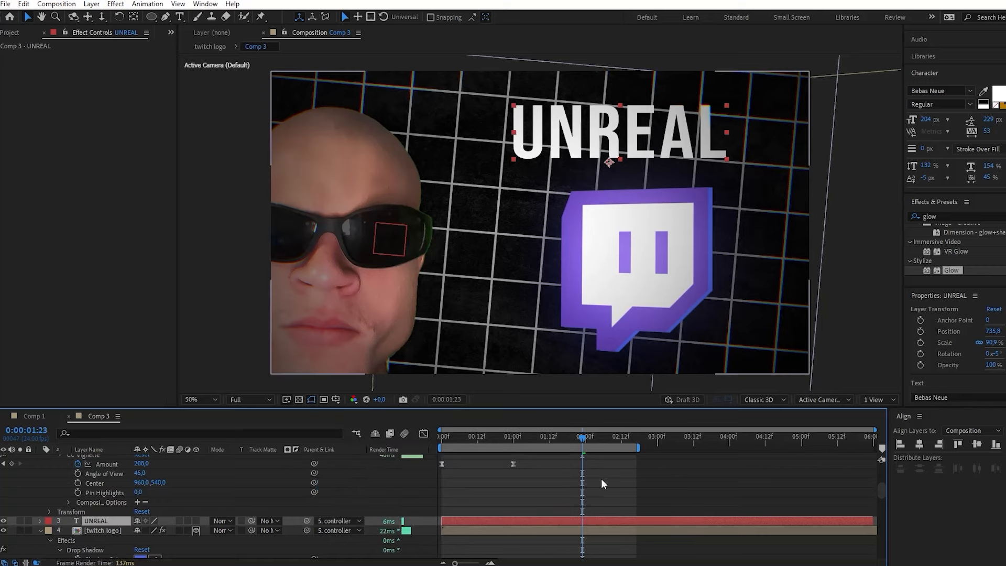
Create shapes from the UNREAL text and expand the resulting shape layer's contents to list the individual letters.
{"action": "right_click", "coordinate": [94, 524]}
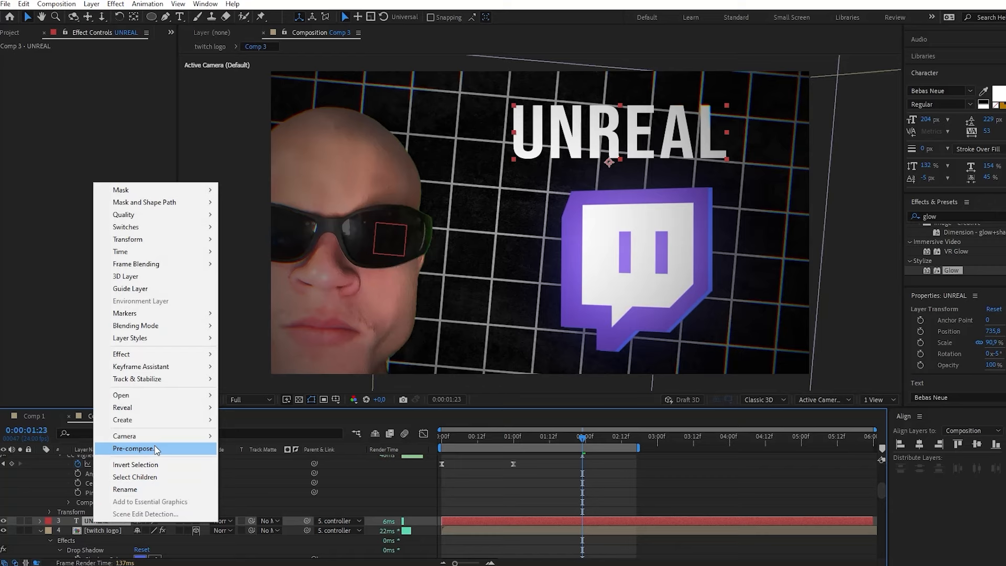
{"action": "mouse_move", "coordinate": [146, 426]}
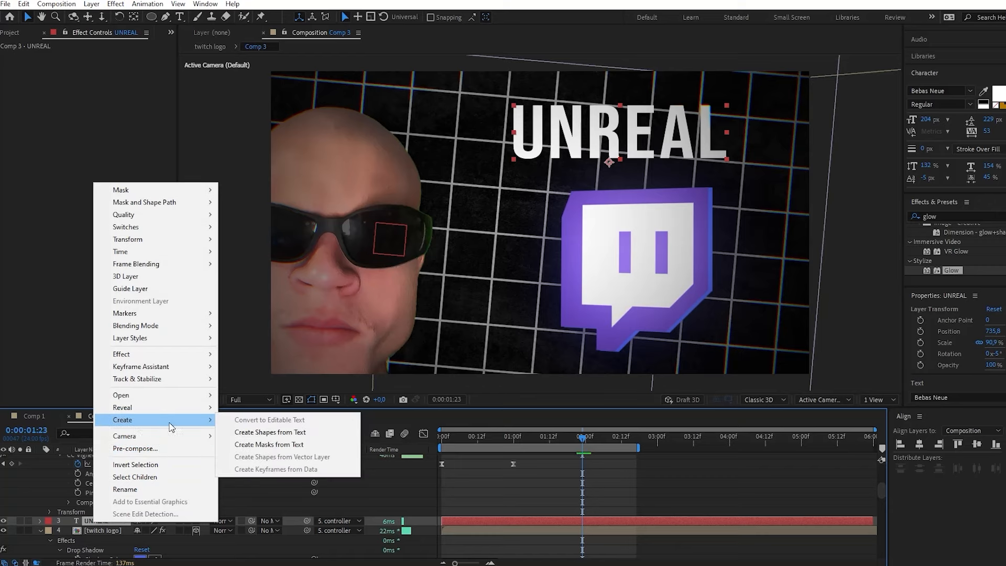
{"action": "left_click", "coordinate": [291, 435]}
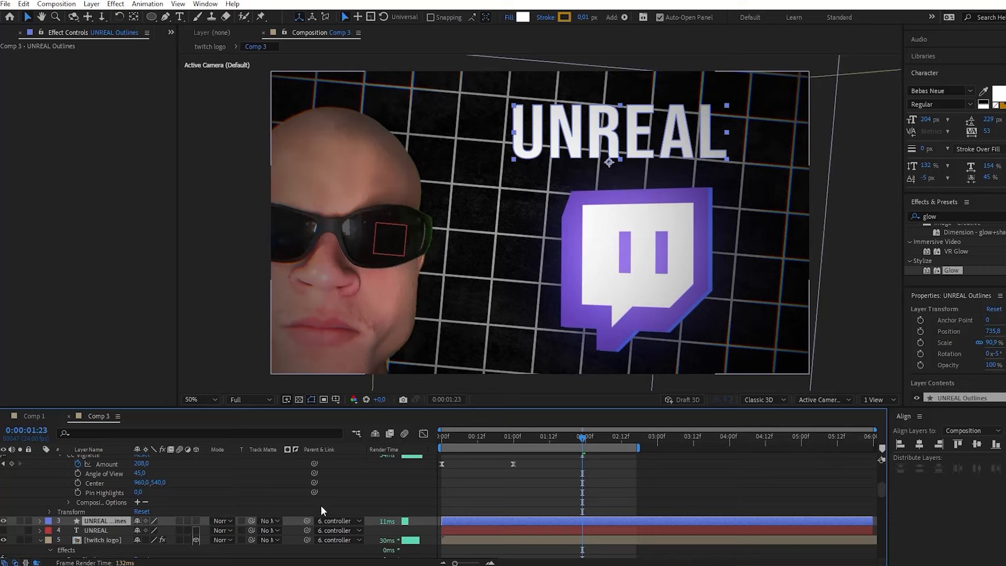
{"action": "left_click", "coordinate": [567, 477]}
{"action": "left_click", "coordinate": [39, 521]}
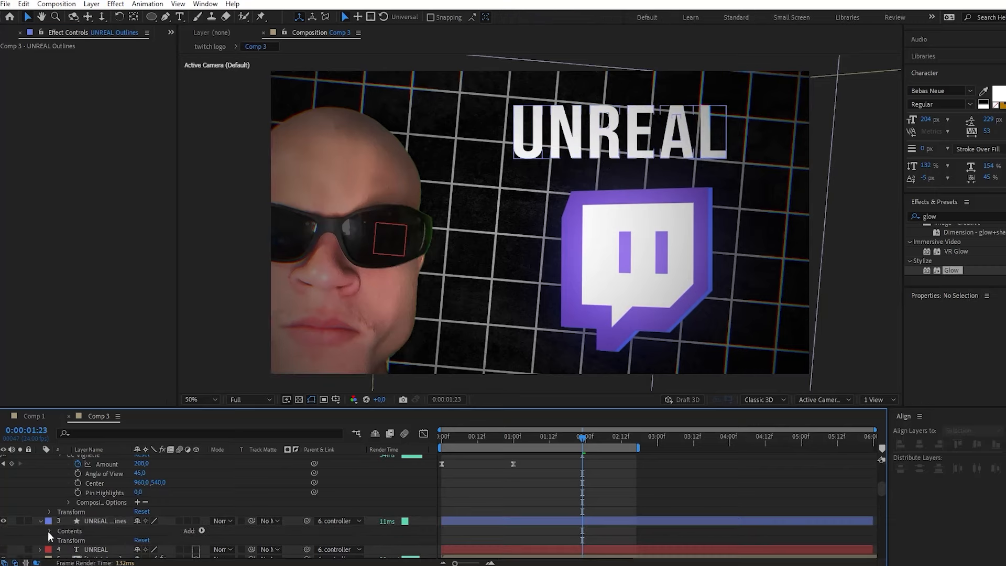
{"action": "scroll", "coordinate": [57, 519], "scroll_direction": "down", "scroll_amount": 2}
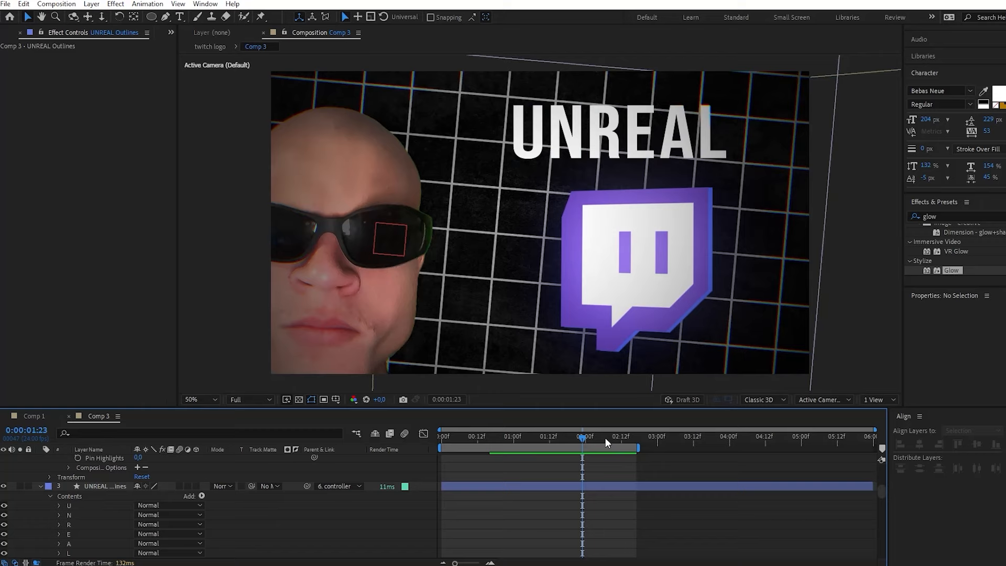
Extend the work area past 0:00:03:12 and add a Position keyframe to every letter of the UNREAL outlines at that time.
{"action": "left_click_drag", "start_coordinate": [641, 448], "coordinate": [694, 443]}
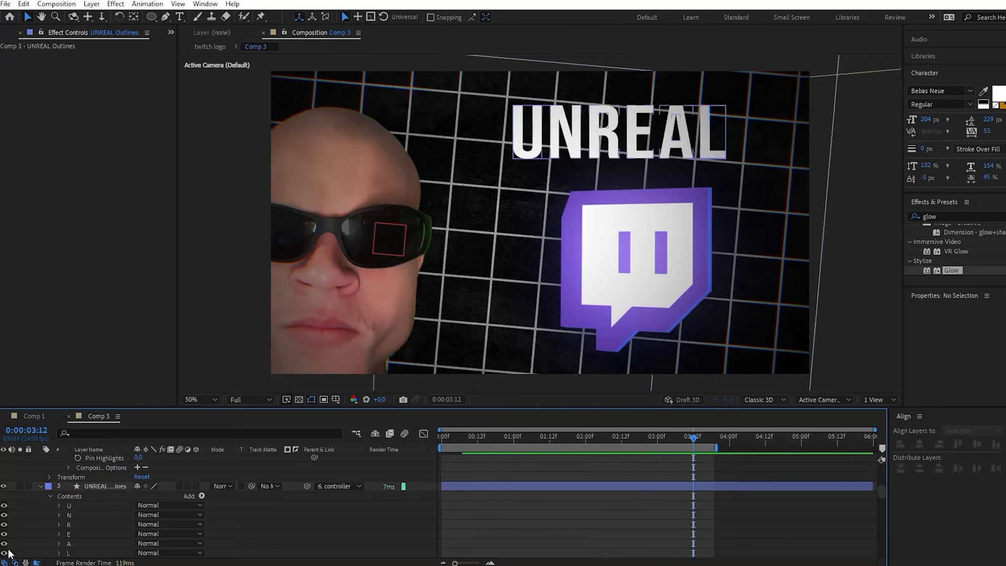
{"action": "left_click", "coordinate": [59, 505]}
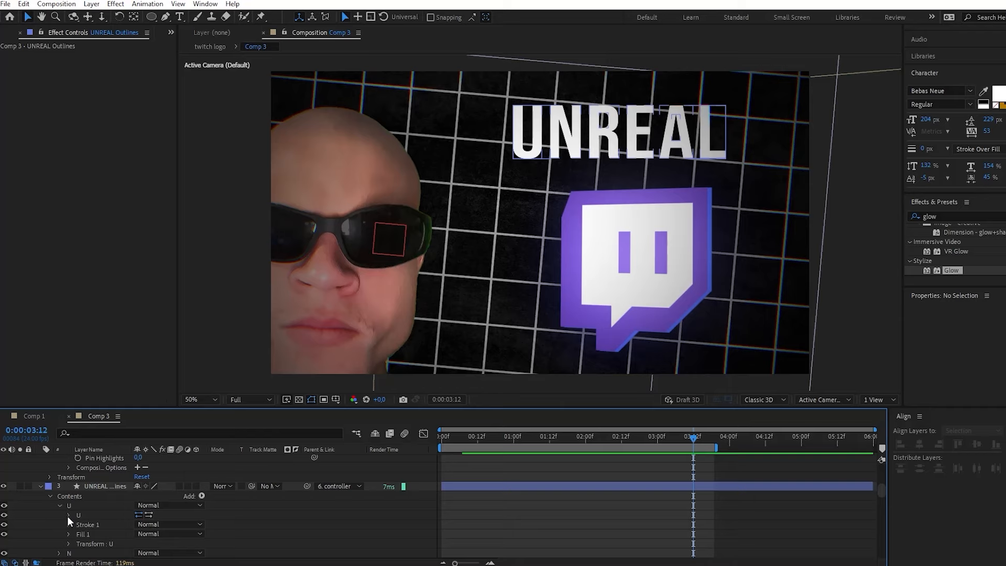
{"action": "left_click", "coordinate": [68, 544]}
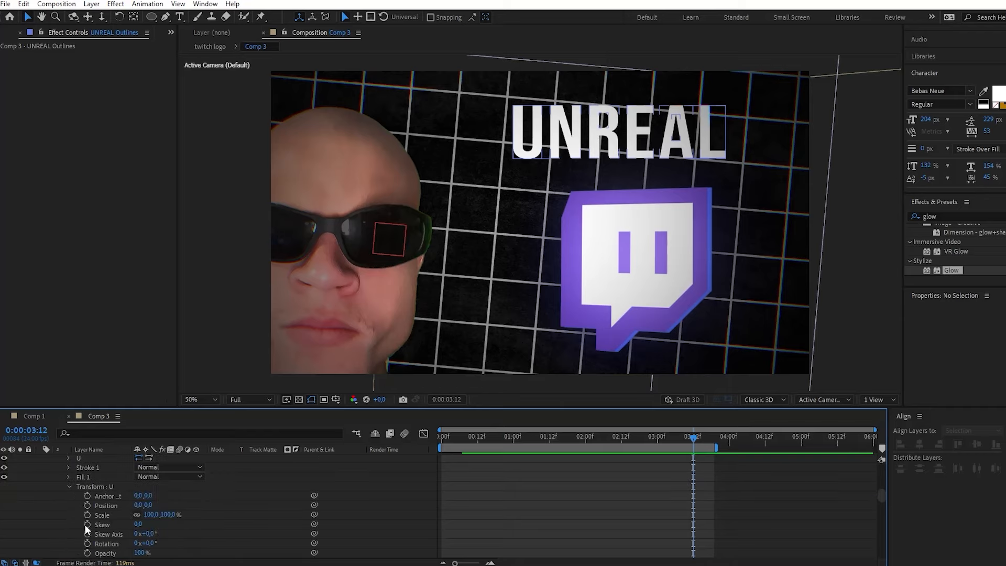
{"action": "left_click", "coordinate": [87, 506]}
{"action": "scroll", "coordinate": [113, 516], "scroll_direction": "down", "scroll_amount": 3}
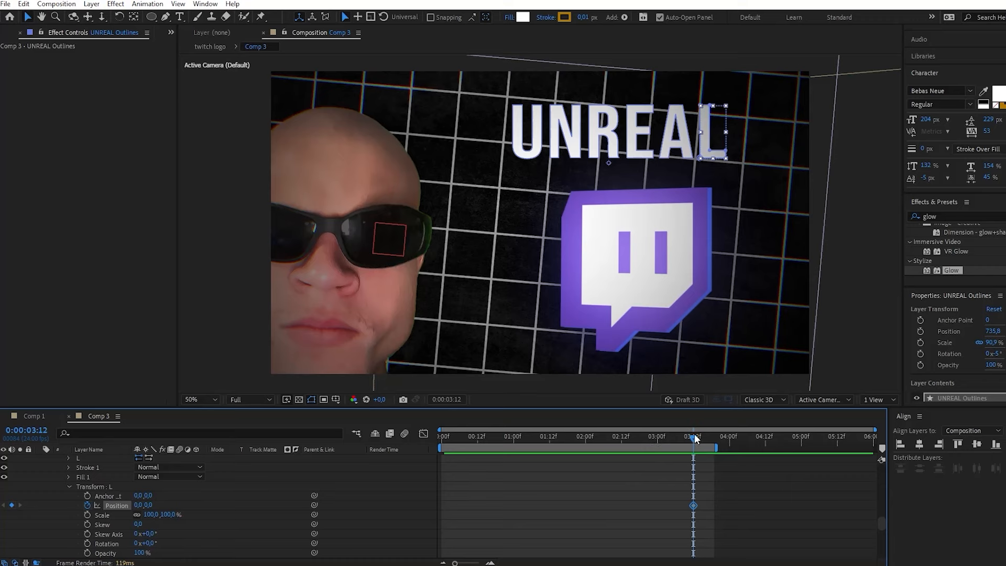
Add Position keyframes for the letters at 0:00:02:00 and set the letter L's Position to 0, 258.
{"action": "left_click_drag", "start_coordinate": [694, 435], "coordinate": [585, 443]}
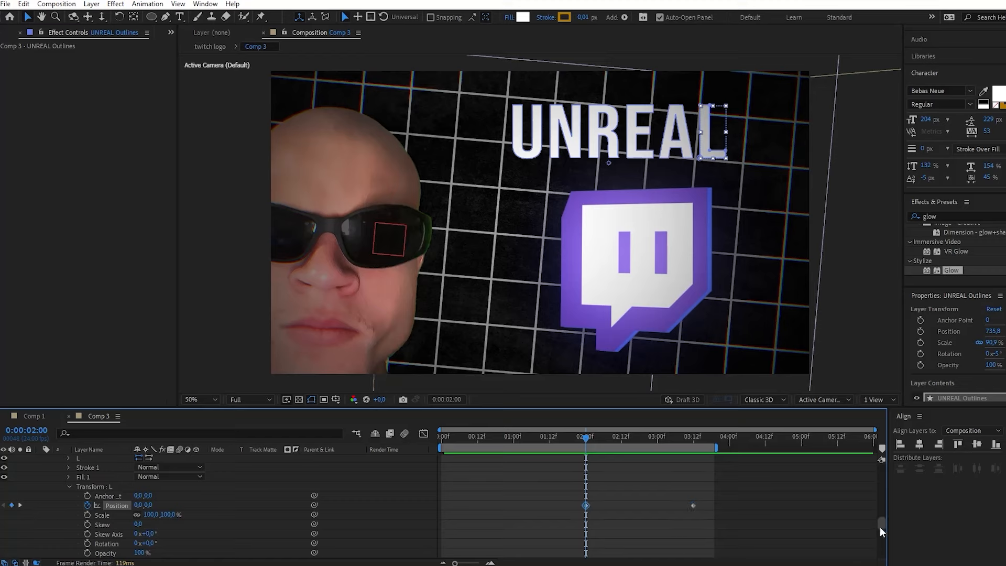
{"action": "left_click_drag", "start_coordinate": [880, 527], "coordinate": [878, 510]}
{"action": "scroll", "coordinate": [884, 511], "scroll_direction": "down", "scroll_amount": 7}
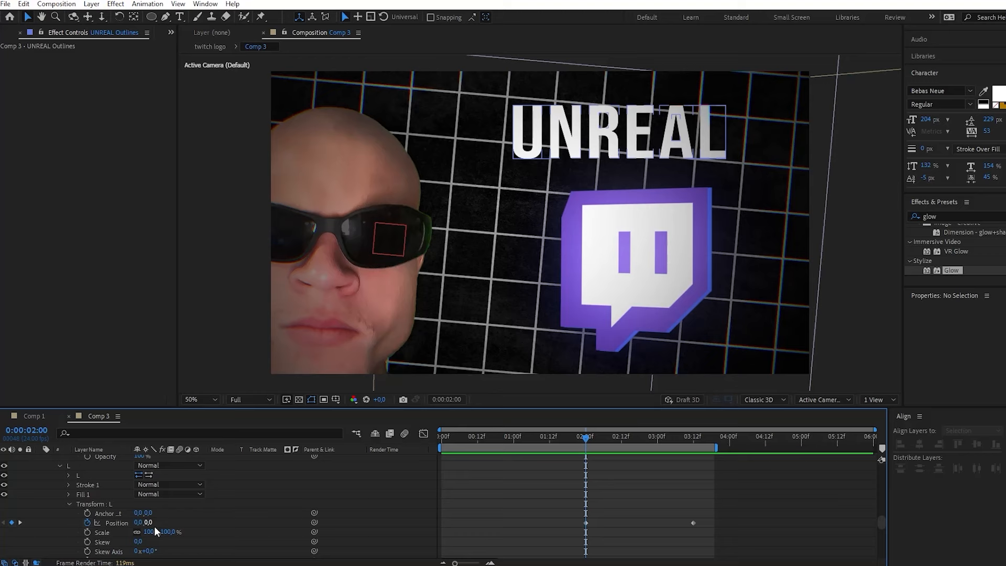
{"action": "left_click_drag", "start_coordinate": [142, 522], "coordinate": [261, 544]}
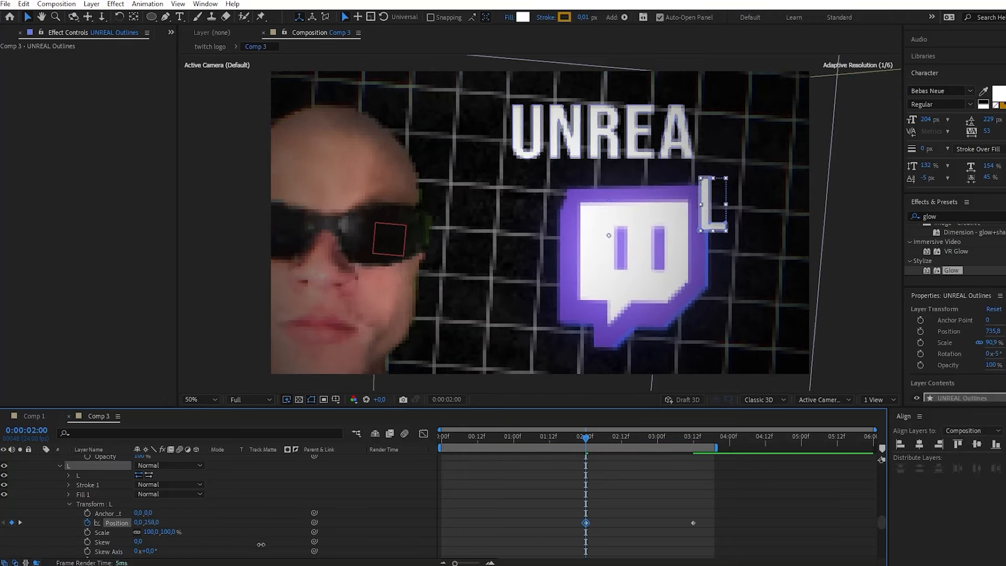
{"action": "left_click", "coordinate": [152, 523]}
{"action": "left_click", "coordinate": [863, 504]}
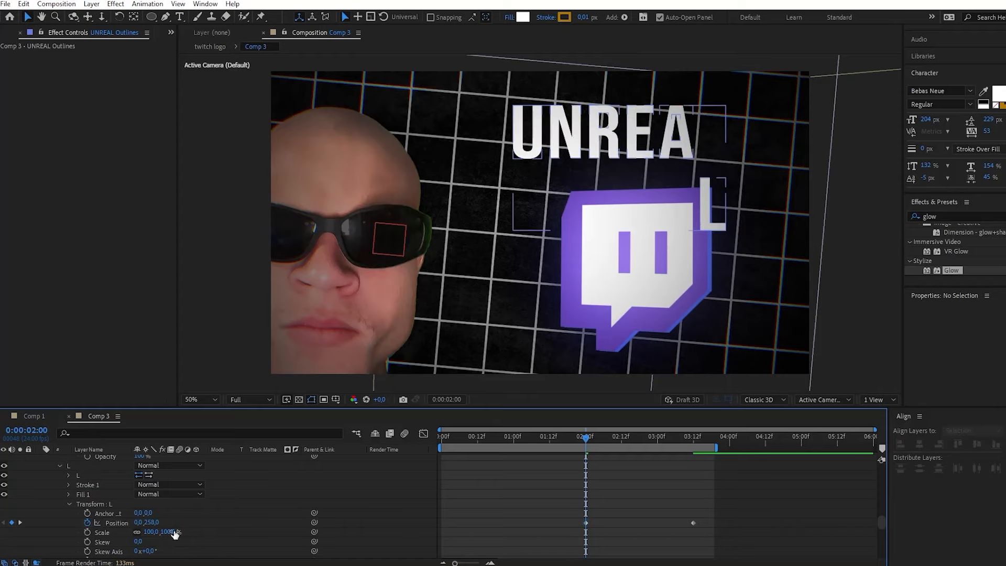
Set the Position of the remaining letters A, E, R, N and U to 0, 258 at 0:00:02:00.
{"action": "left_click_drag", "start_coordinate": [882, 517], "coordinate": [881, 513]}
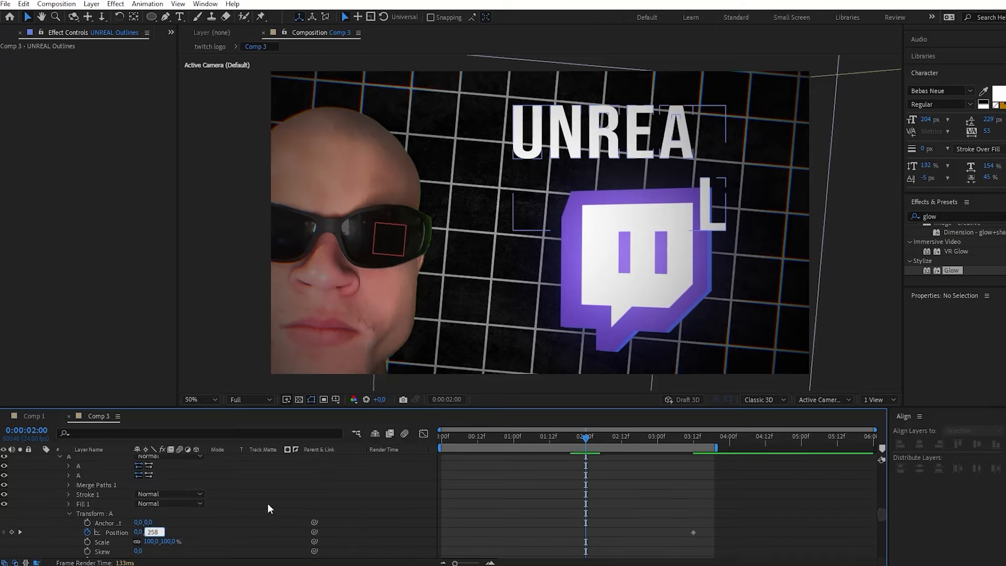
{"action": "left_click", "coordinate": [609, 495]}
{"action": "scroll", "coordinate": [67, 537], "scroll_direction": "down", "scroll_amount": 3}
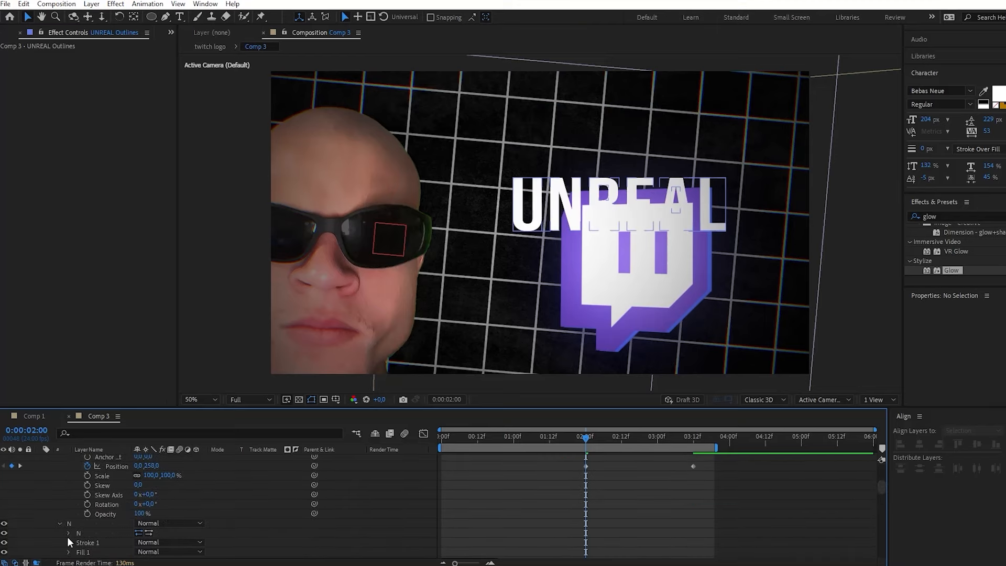
Keyframe the letter U's Opacity from 0% at 0:00:02:00 to 100% at 0:00:03:12.
{"action": "left_click", "coordinate": [86, 515]}
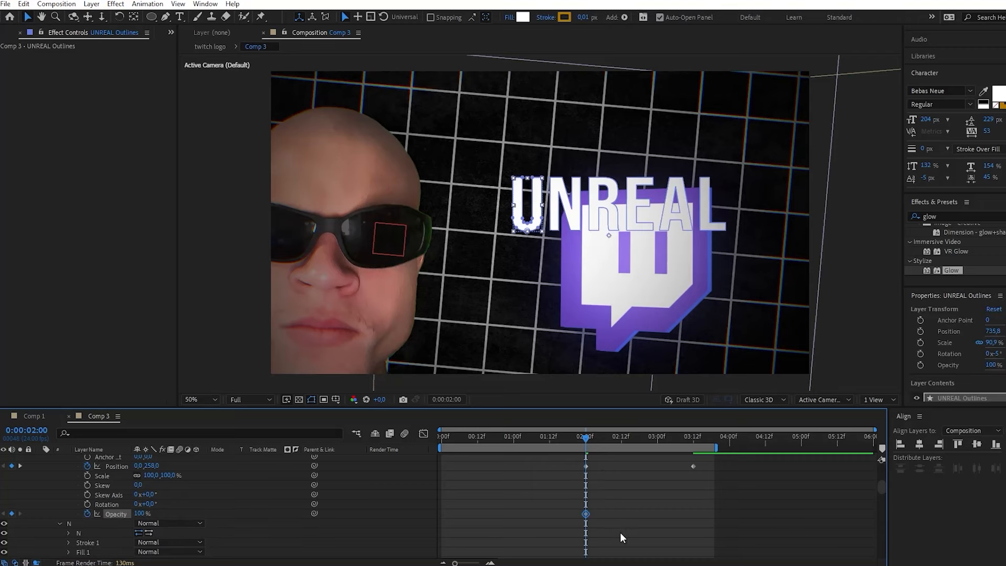
{"action": "left_click_drag", "start_coordinate": [644, 439], "coordinate": [693, 435]}
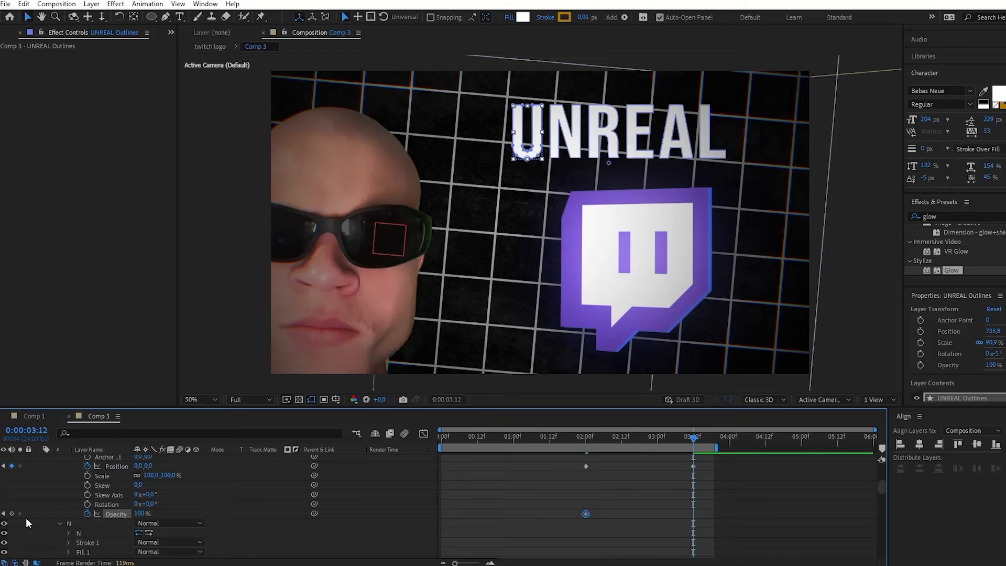
{"action": "left_click", "coordinate": [3, 514]}
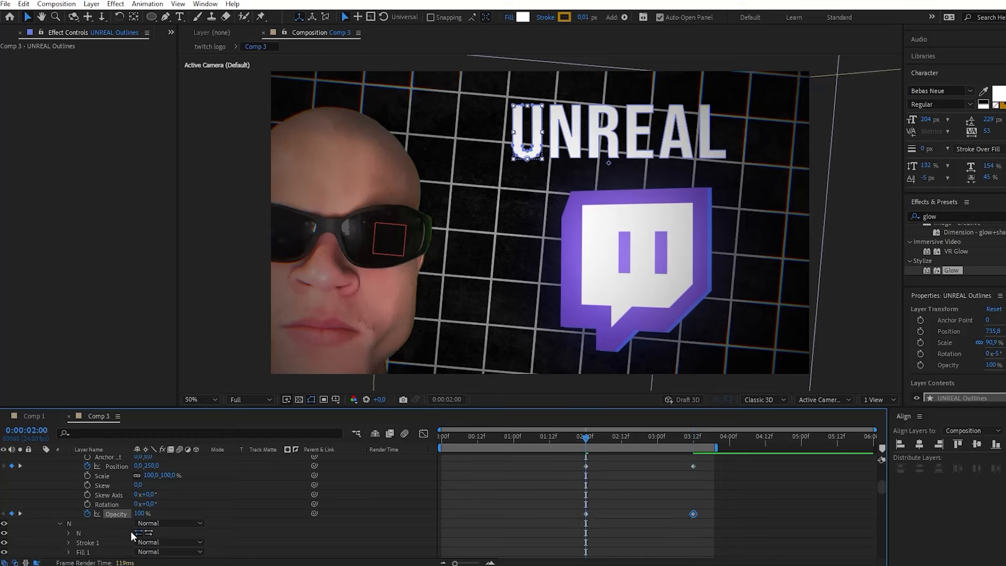
{"action": "left_click_drag", "start_coordinate": [111, 514], "coordinate": [55, 517]}
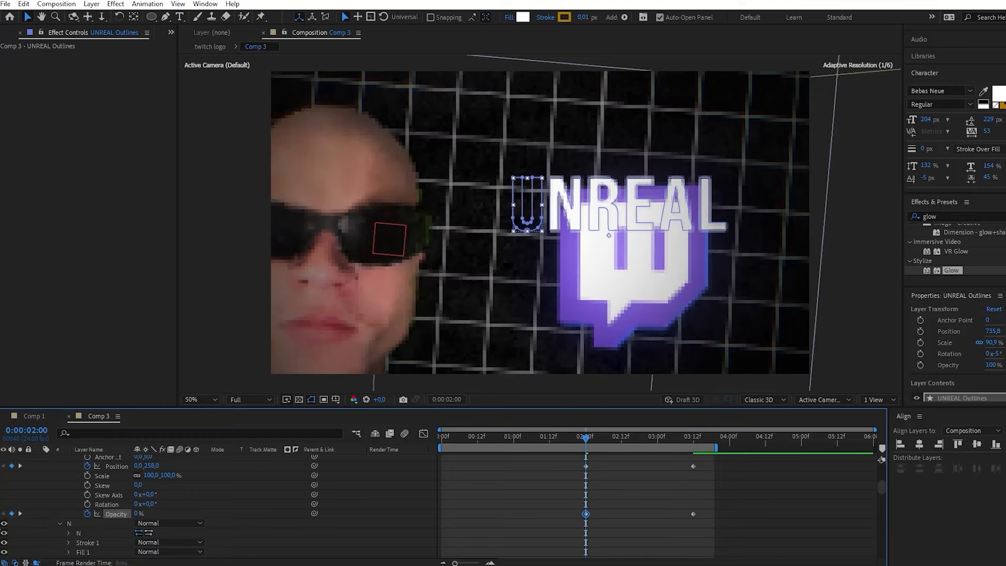
Apply Easy Ease to the letter U's Position and Opacity keyframes.
{"action": "left_click", "coordinate": [506, 489]}
{"action": "left_click_drag", "start_coordinate": [539, 499], "coordinate": [747, 515]}
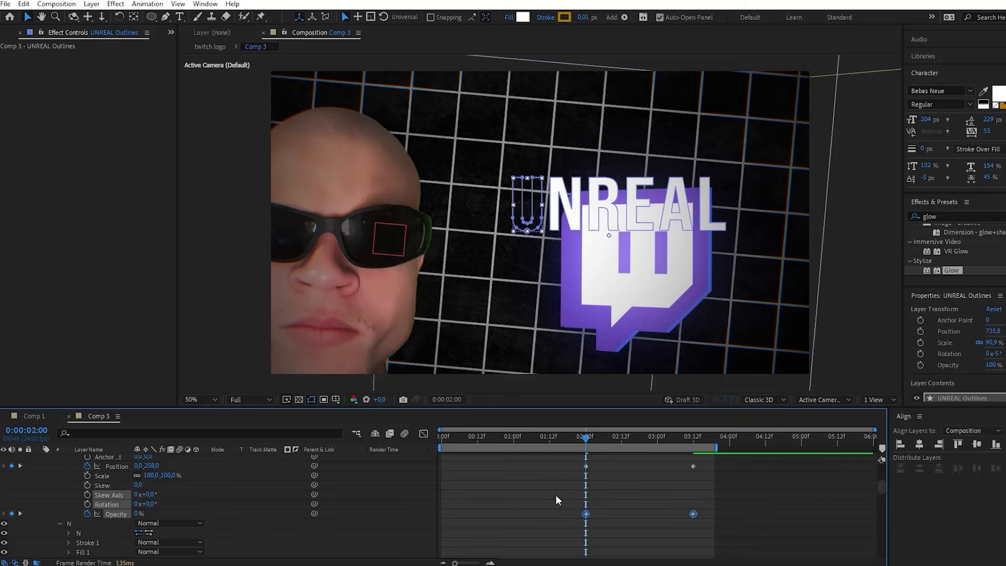
{"action": "left_click_drag", "start_coordinate": [556, 462], "coordinate": [737, 525]}
{"action": "key", "text": "F9"}
{"action": "left_click", "coordinate": [767, 535]}
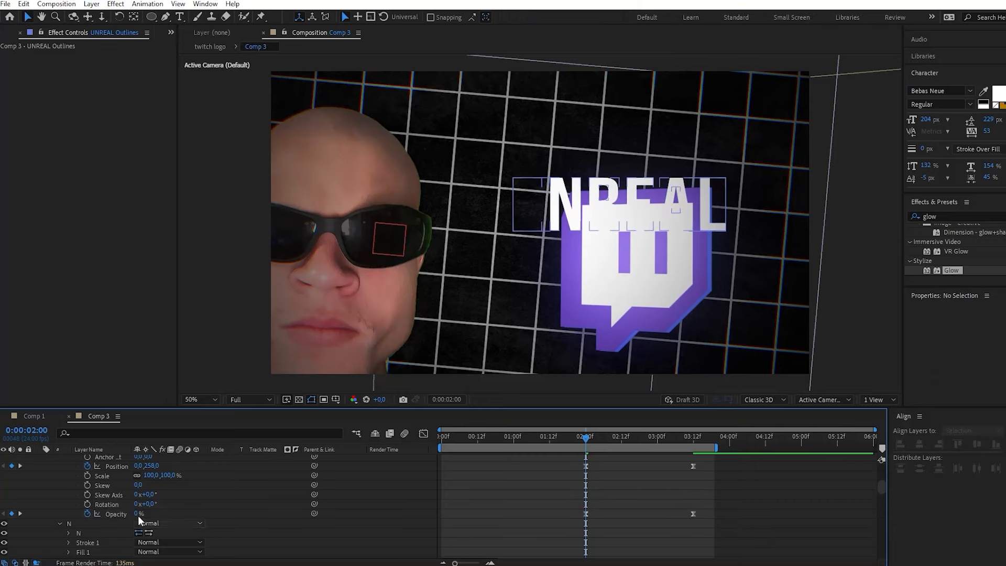
Lengthen the end keyframe's ease on the letter U's Opacity speed graph so the change peaks earlier, and preview the animation.
{"action": "left_click", "coordinate": [118, 514]}
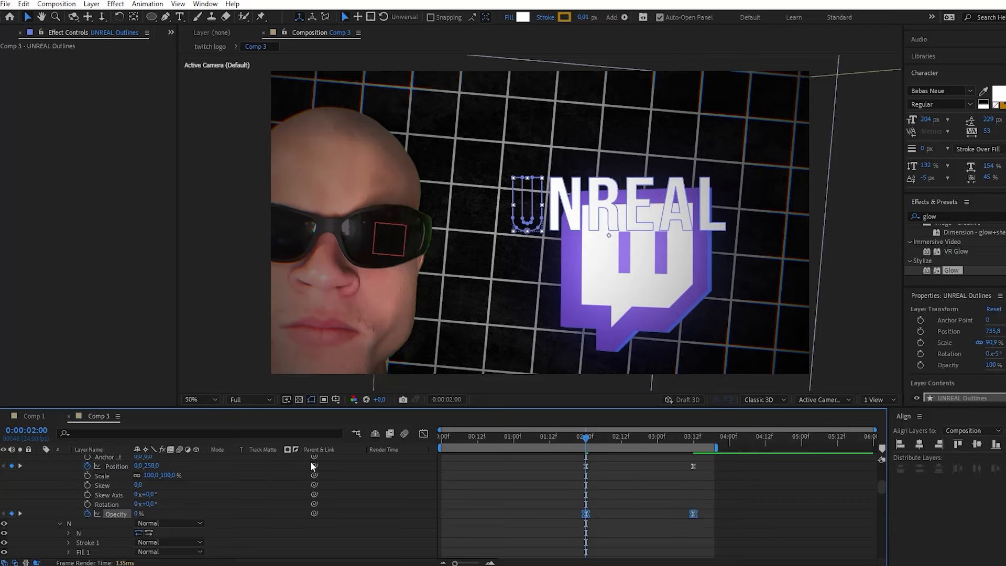
{"action": "left_click", "coordinate": [426, 432]}
{"action": "left_click", "coordinate": [545, 551]}
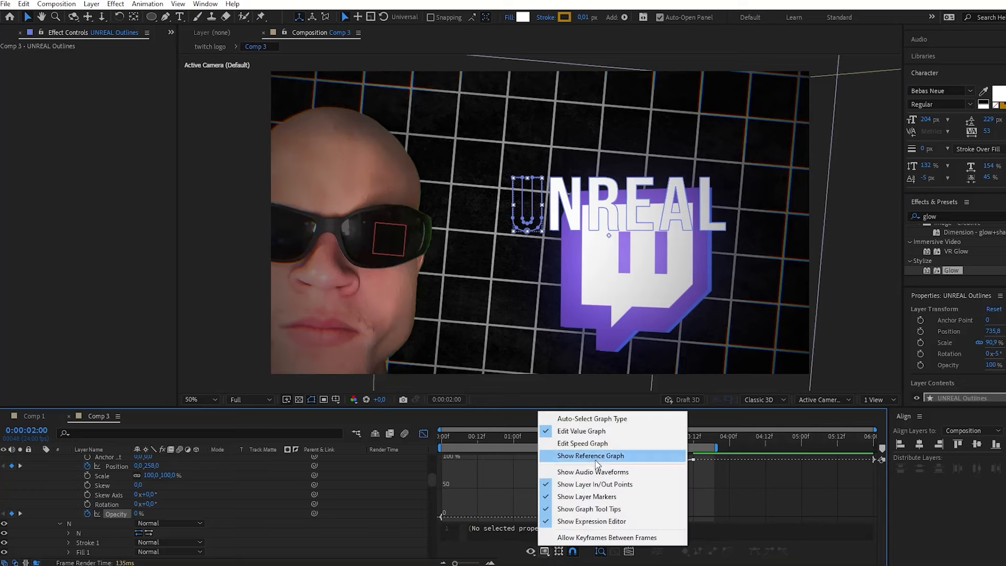
{"action": "left_click", "coordinate": [592, 443]}
{"action": "left_click", "coordinate": [624, 464]}
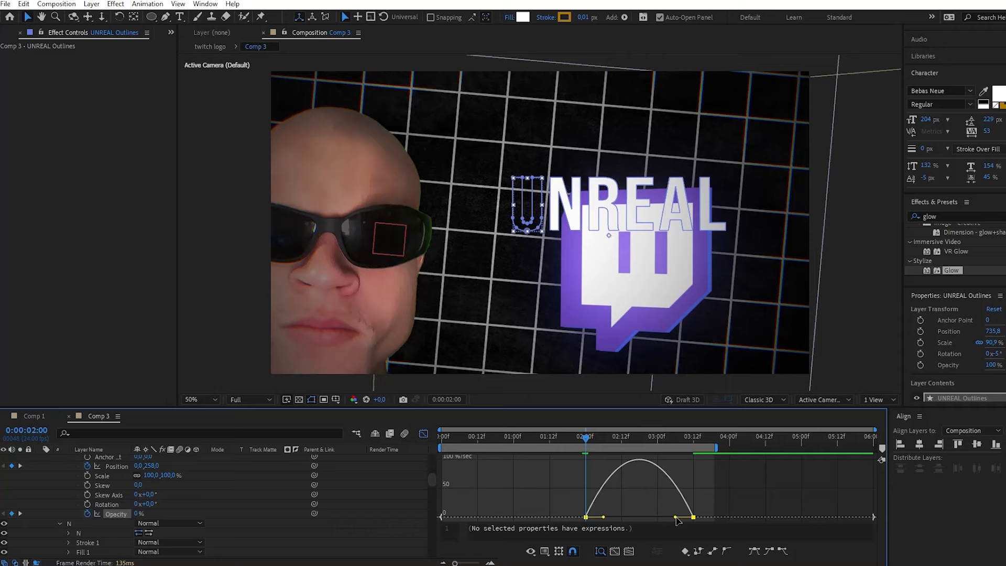
{"action": "left_click_drag", "start_coordinate": [675, 518], "coordinate": [639, 517]}
{"action": "key", "text": "space"}
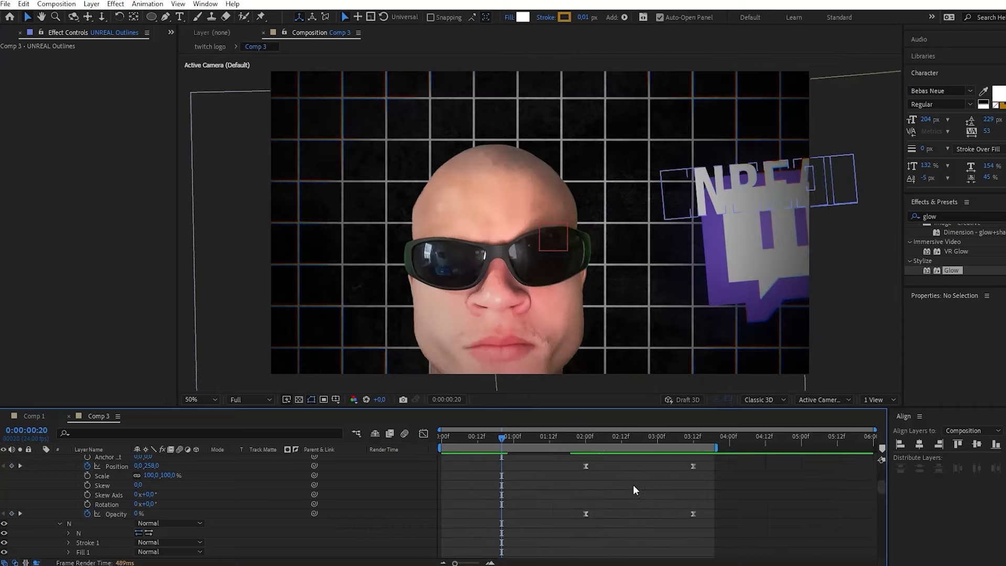
{"action": "left_click", "coordinate": [632, 485]}
Copy the letter U's Opacity keyframes to the letter N at 0:00:02:00, and apply Easy Ease to N's Position keyframes.
{"action": "left_click", "coordinate": [586, 439]}
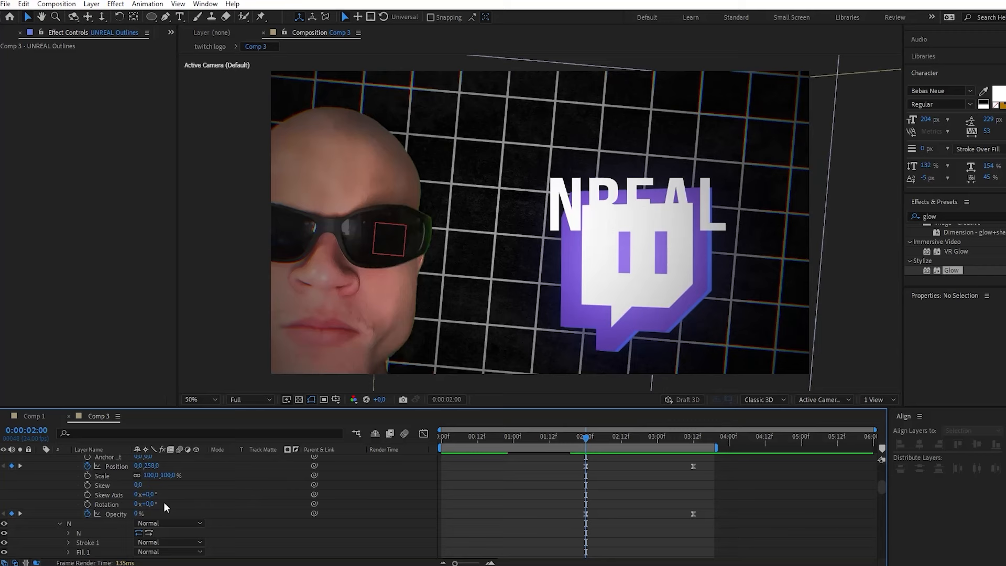
{"action": "left_click", "coordinate": [112, 515]}
{"action": "scroll", "coordinate": [419, 517], "scroll_direction": "down", "scroll_amount": 4}
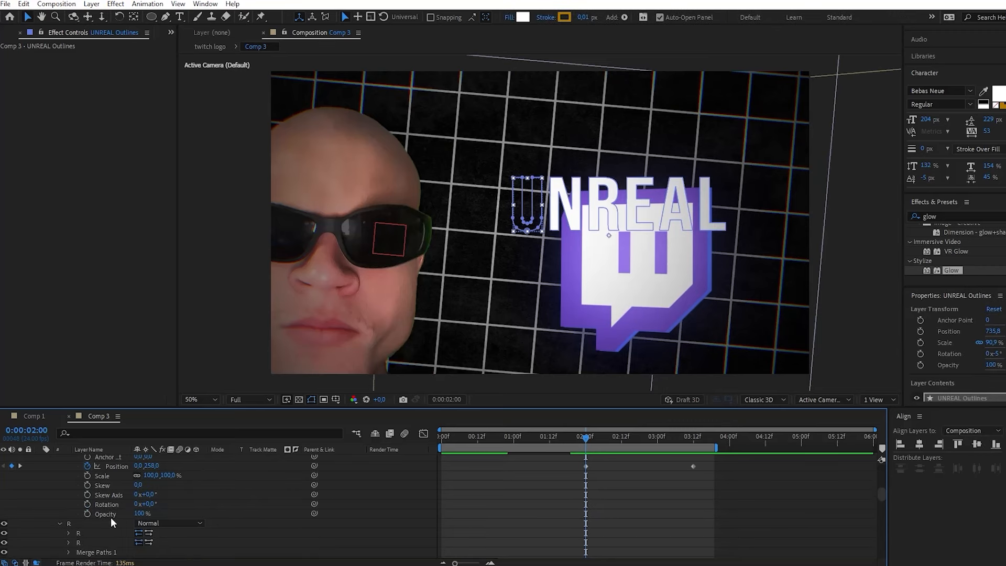
{"action": "scroll", "coordinate": [96, 545], "scroll_direction": "up", "scroll_amount": 2}
{"action": "left_click", "coordinate": [88, 542]}
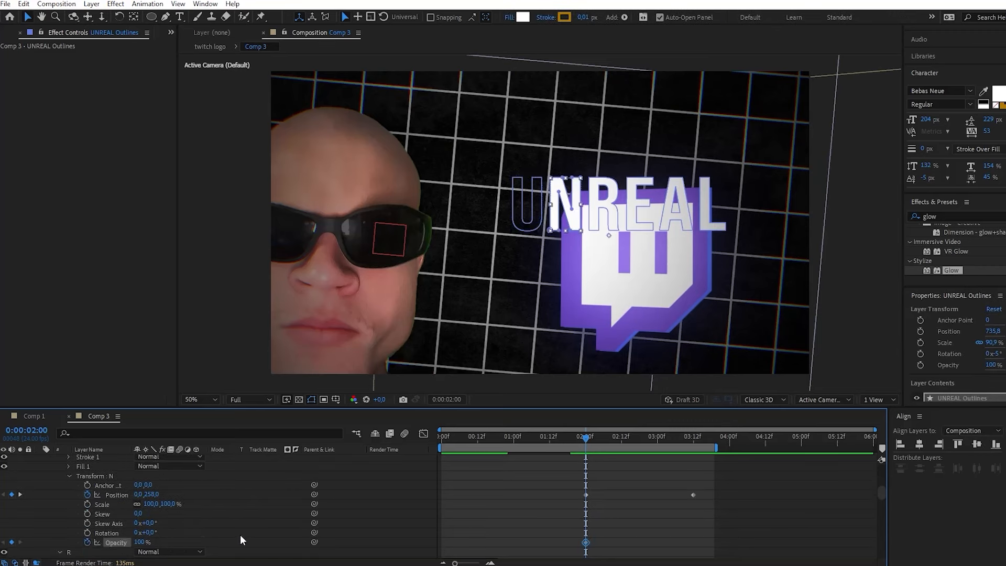
{"action": "key", "text": "ctrl+v"}
{"action": "left_click", "coordinate": [522, 513]}
{"action": "left_click_drag", "start_coordinate": [536, 483], "coordinate": [718, 504]}
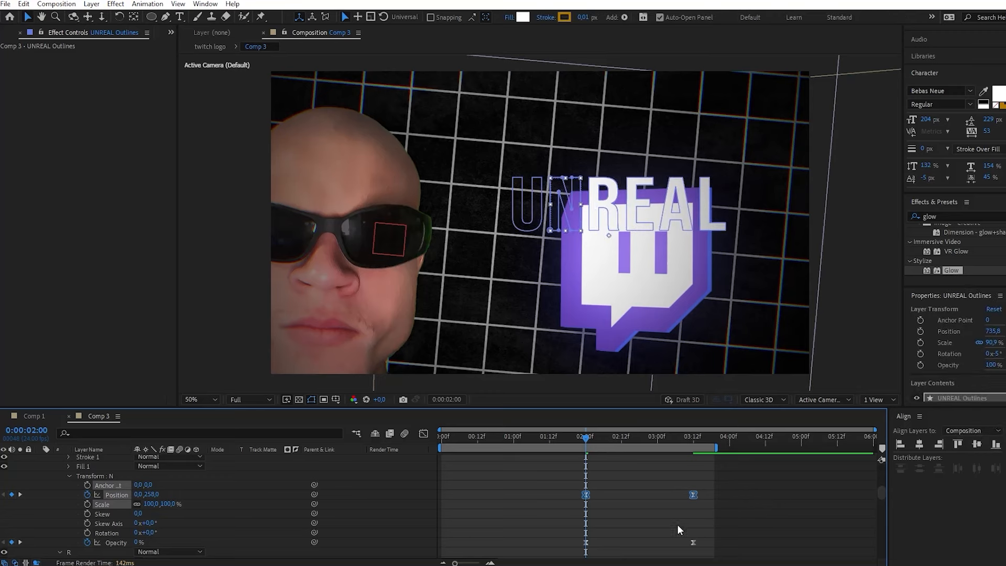
{"action": "scroll", "coordinate": [686, 523], "scroll_direction": "down", "scroll_amount": 3}
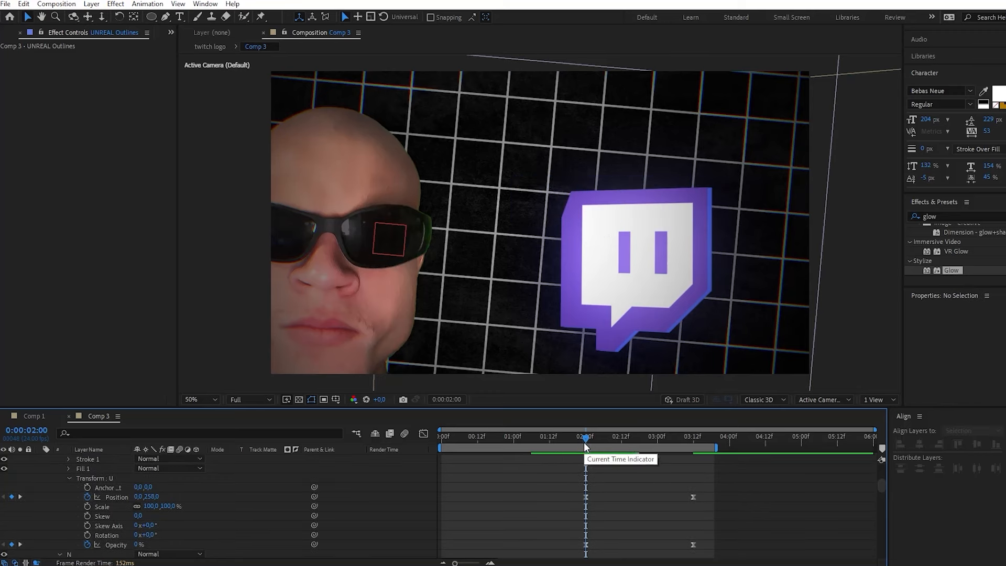
Shift the letter N's Position and Opacity keyframes so they start at 0:00:02:04.
{"action": "mouse_move", "coordinate": [587, 443]}
{"action": "left_mouse_down"}
{"action": "mouse_move", "coordinate": [562, 439]}
{"action": "mouse_move", "coordinate": [593, 446]}
{"action": "mouse_move", "coordinate": [584, 427]}
{"action": "mouse_move", "coordinate": [596, 441]}
{"action": "left_mouse_up"}
{"action": "left_click_drag", "start_coordinate": [881, 487], "coordinate": [884, 496]}
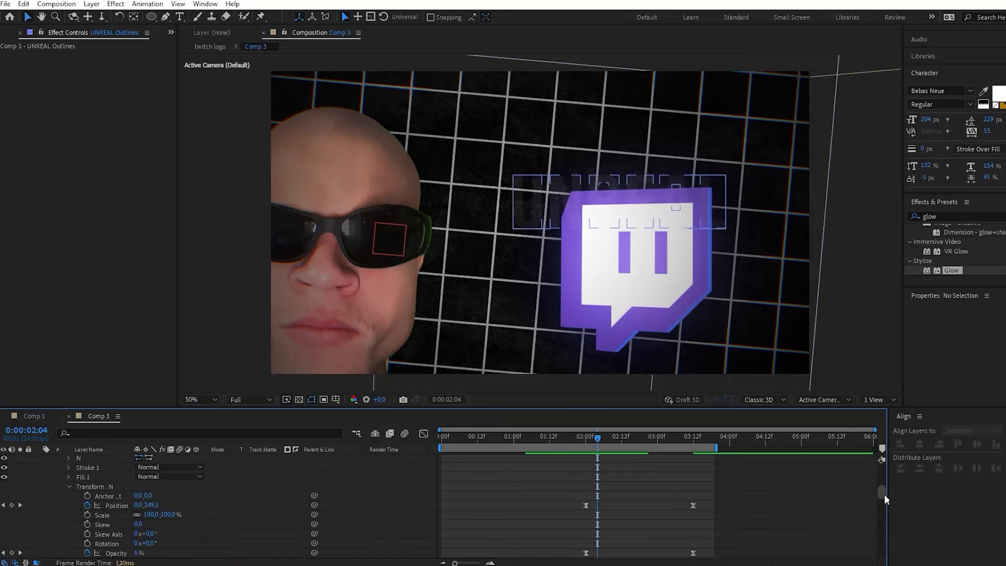
{"action": "scroll", "coordinate": [884, 496], "scroll_direction": "down", "scroll_amount": 2}
{"action": "left_click_drag", "start_coordinate": [562, 471], "coordinate": [696, 529]}
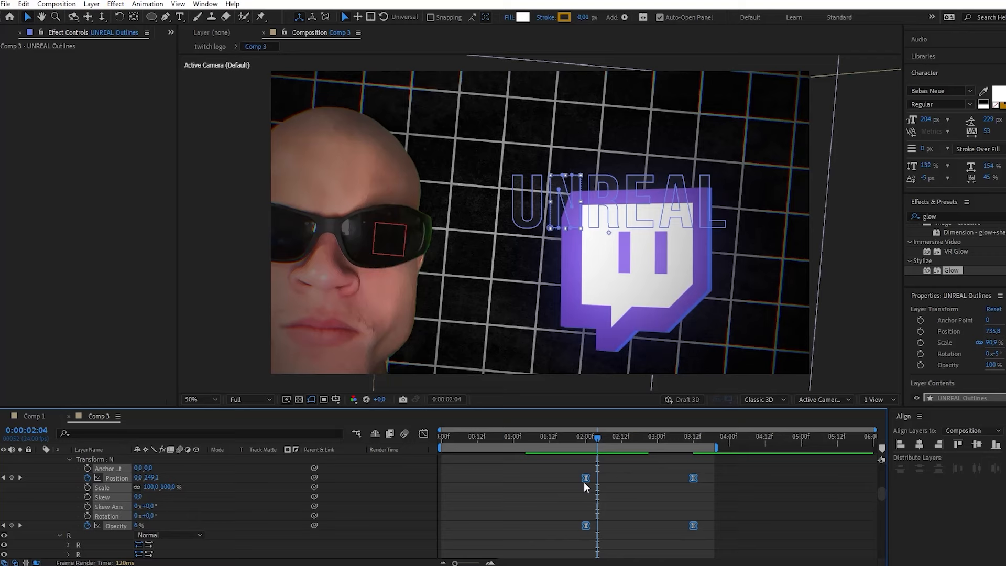
{"action": "left_click_drag", "start_coordinate": [584, 482], "coordinate": [595, 479]}
{"action": "key", "text": "F2"}
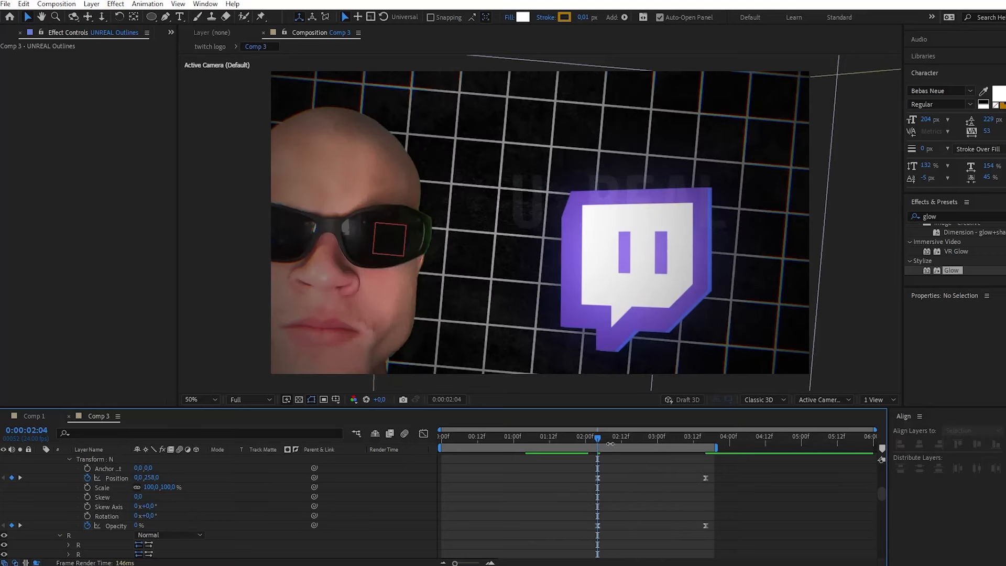
Offset the remaining letters' keyframes by four more frames each, ending with L starting at 0:00:02:20, and preview the animation from 0:00:02:00.
{"action": "left_click_drag", "start_coordinate": [599, 438], "coordinate": [610, 444]}
{"action": "left_click_drag", "start_coordinate": [881, 494], "coordinate": [759, 487]}
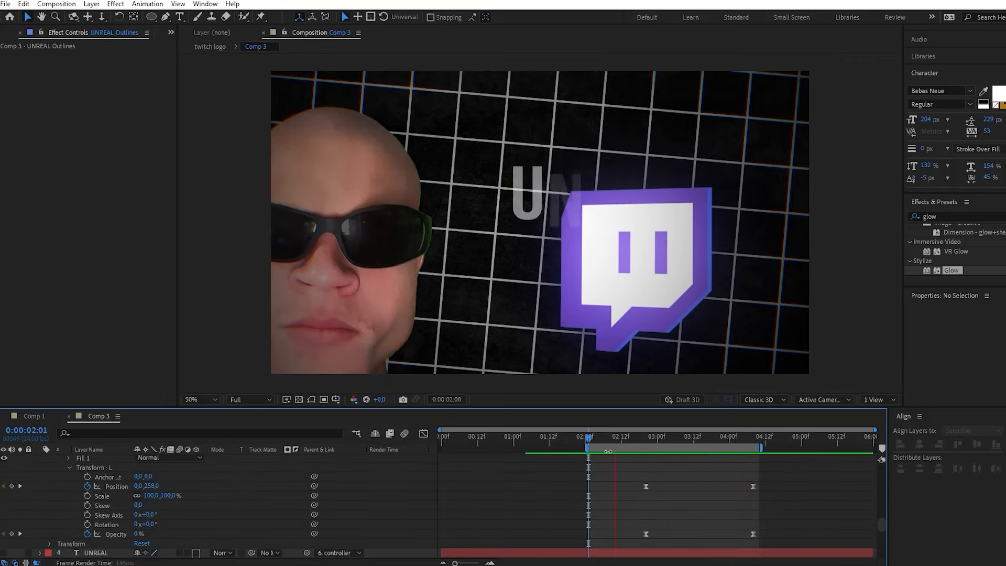
{"action": "key", "text": "space"}
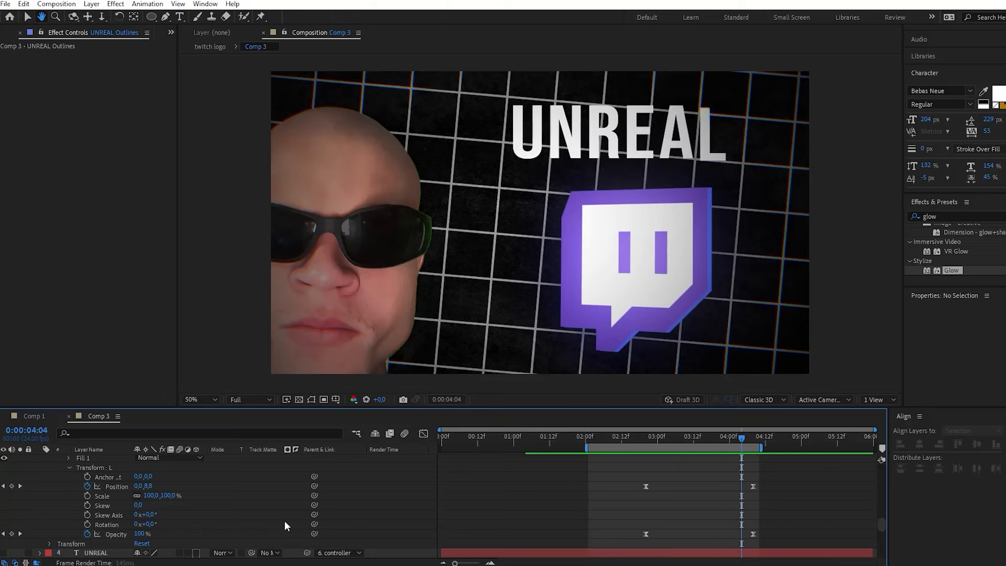
Move the UNREAL Outlines layer below the twitch logo layer so the letters rise from behind the logo.
{"action": "scroll", "coordinate": [881, 529], "scroll_direction": "up", "scroll_amount": 2}
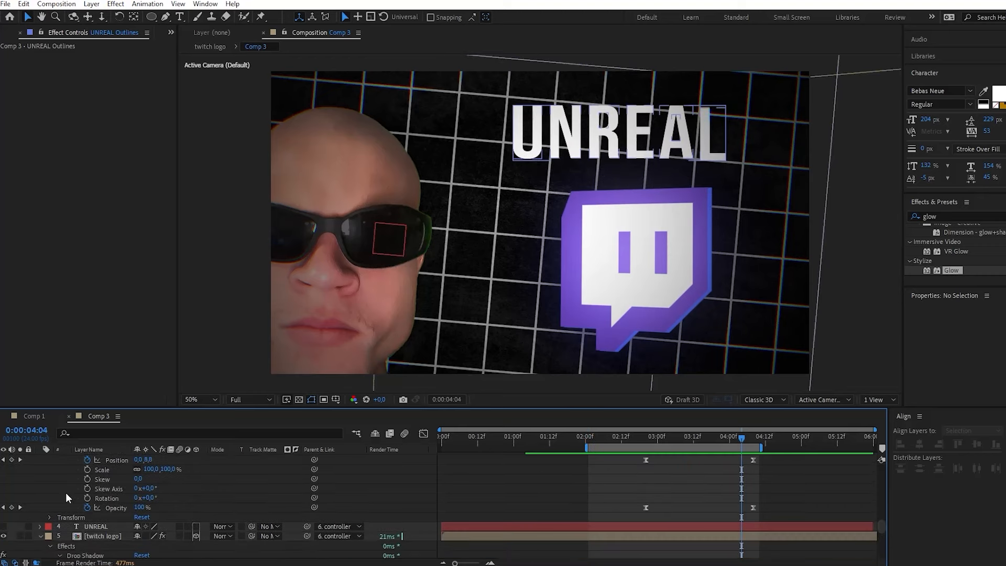
{"action": "scroll", "coordinate": [68, 493], "scroll_direction": "up", "scroll_amount": 3}
{"action": "scroll", "coordinate": [89, 484], "scroll_direction": "up", "scroll_amount": 5}
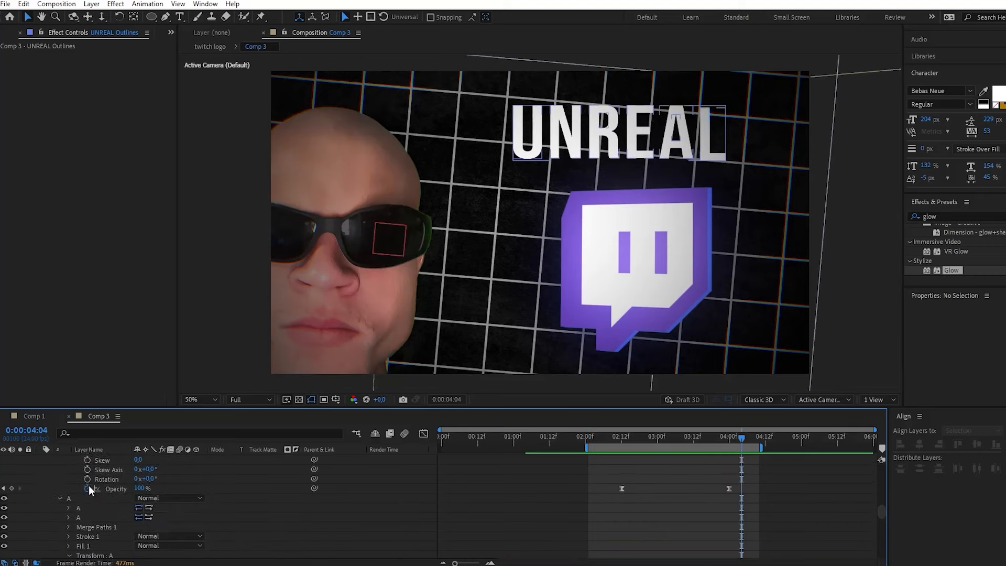
{"action": "scroll", "coordinate": [97, 481], "scroll_direction": "up", "scroll_amount": 8}
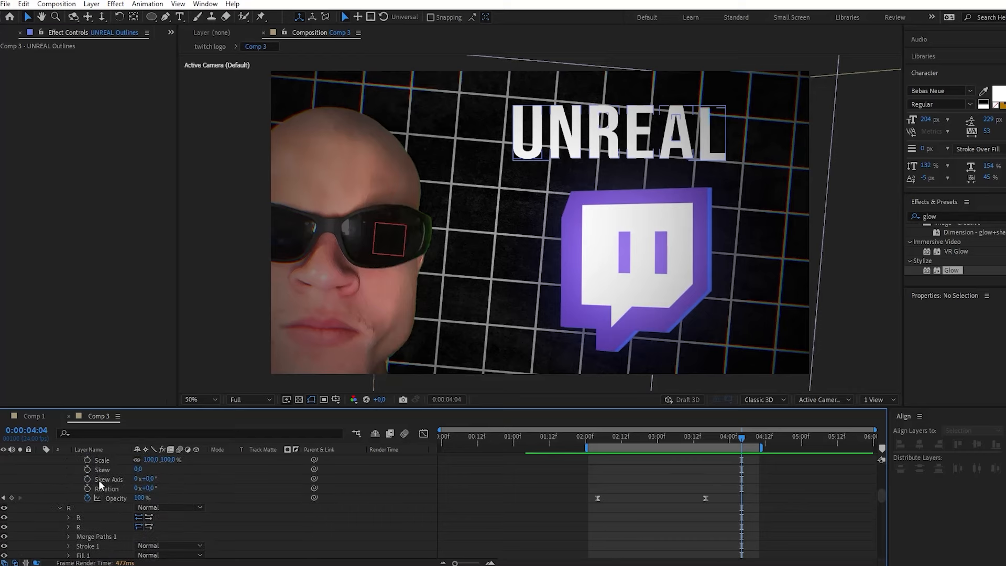
{"action": "scroll", "coordinate": [98, 480], "scroll_direction": "up", "scroll_amount": 1}
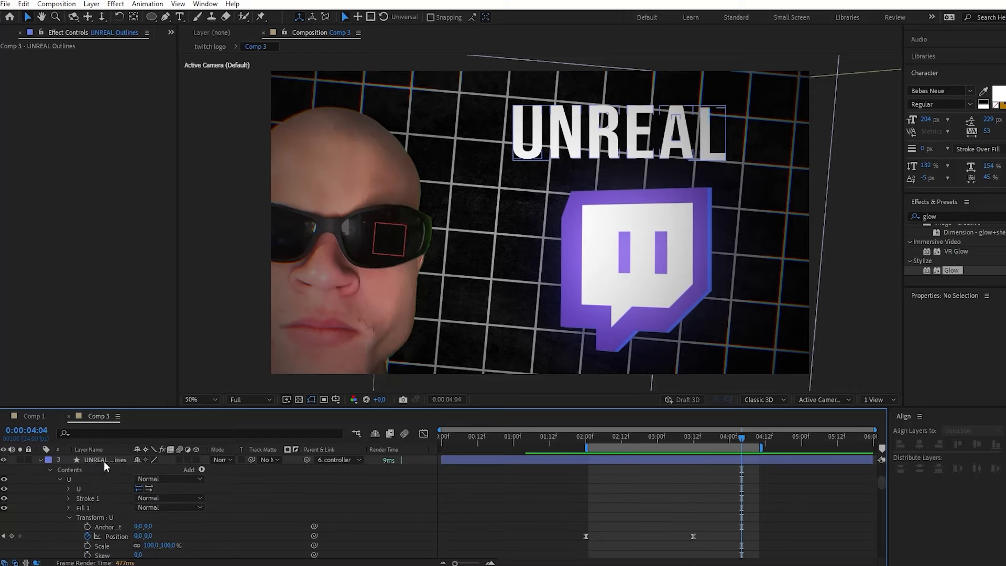
{"action": "left_click_drag", "start_coordinate": [104, 461], "coordinate": [106, 558]}
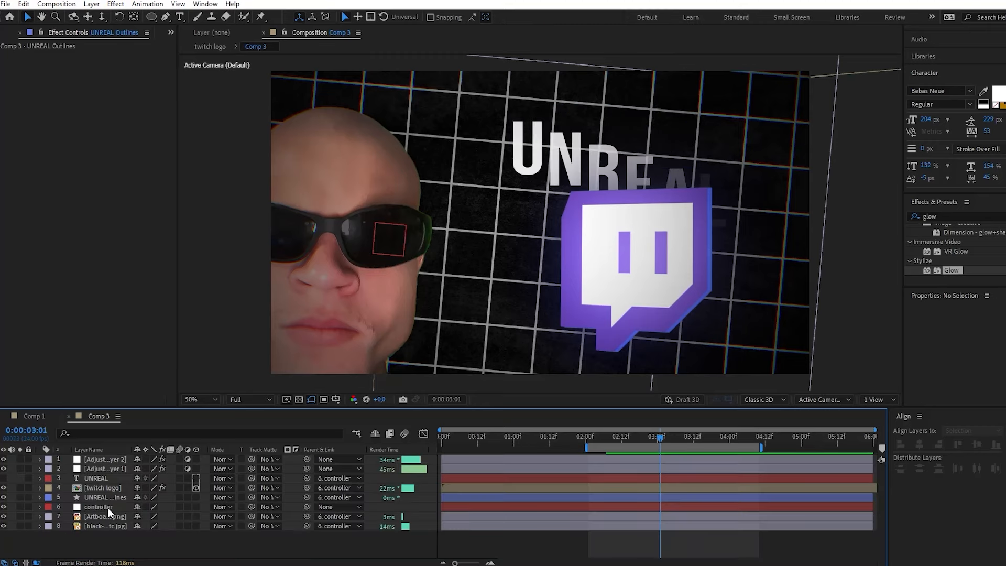
{"action": "left_click", "coordinate": [111, 498]}
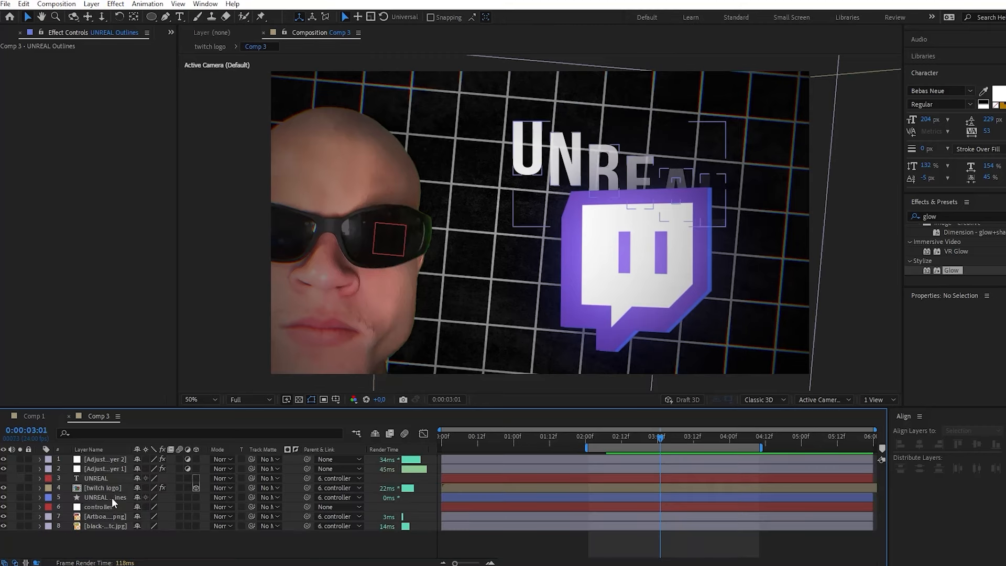
{"action": "left_click", "coordinate": [39, 497]}
{"action": "left_click", "coordinate": [41, 459]}
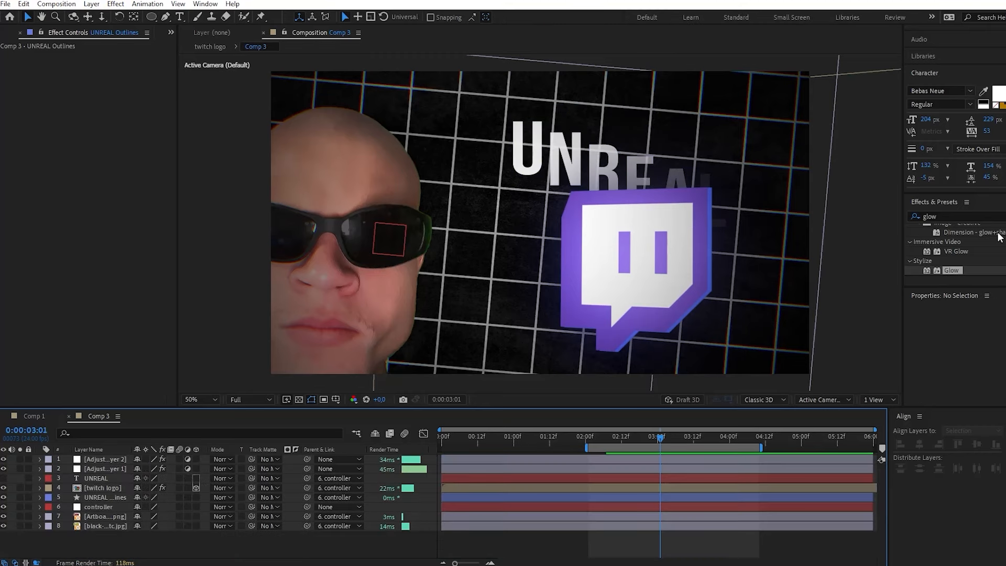
Apply Drop Shadow to the UNREAL Outlines layer with a grey shadow colour of 939191.
{"action": "left_click", "coordinate": [943, 216]}
{"action": "type", "text": "drop"}
{"action": "left_click_drag", "start_coordinate": [962, 270], "coordinate": [107, 497]}
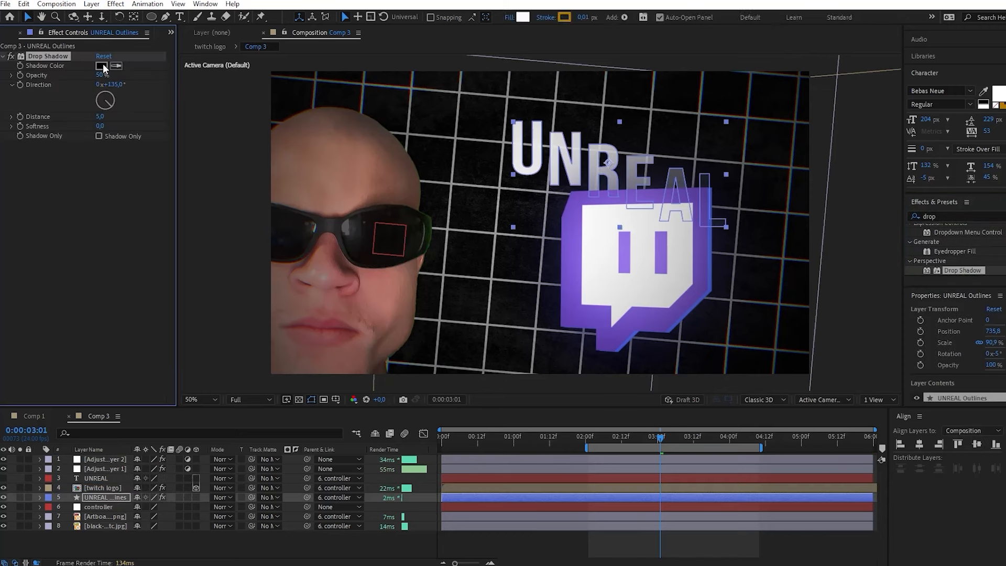
{"action": "left_click", "coordinate": [102, 65]}
{"action": "left_click", "coordinate": [457, 452]}
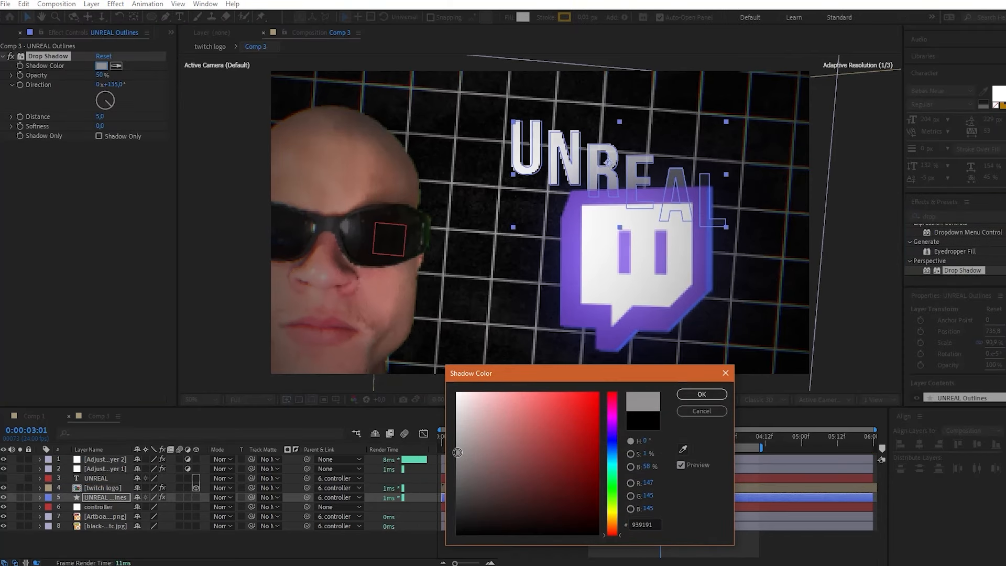
{"action": "left_click", "coordinate": [701, 394]}
Set the UNREAL letters' Drop Shadow Opacity to 100% and Distance to 12.
{"action": "left_click_drag", "start_coordinate": [100, 75], "coordinate": [212, 80]}
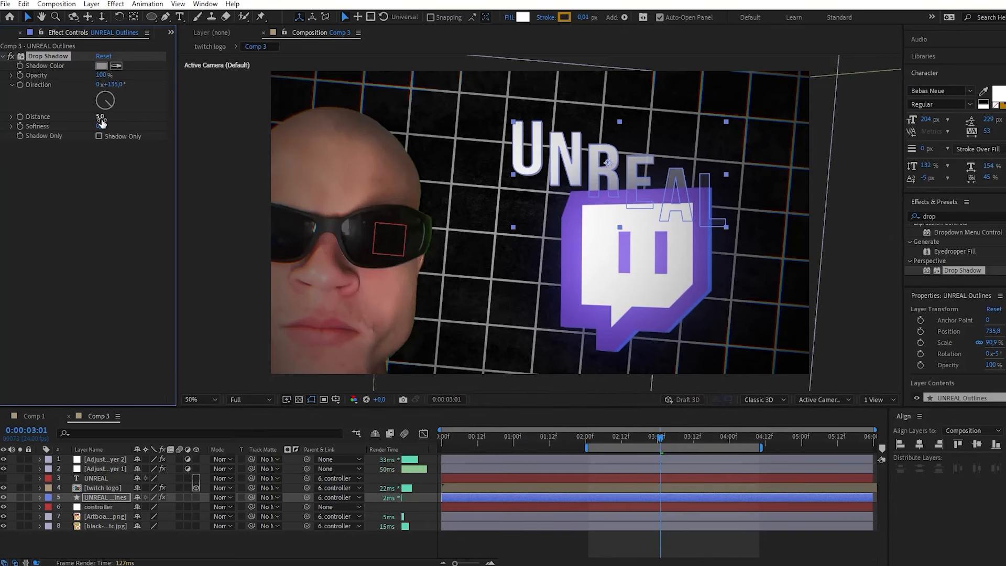
{"action": "left_click_drag", "start_coordinate": [101, 117], "coordinate": [85, 114]}
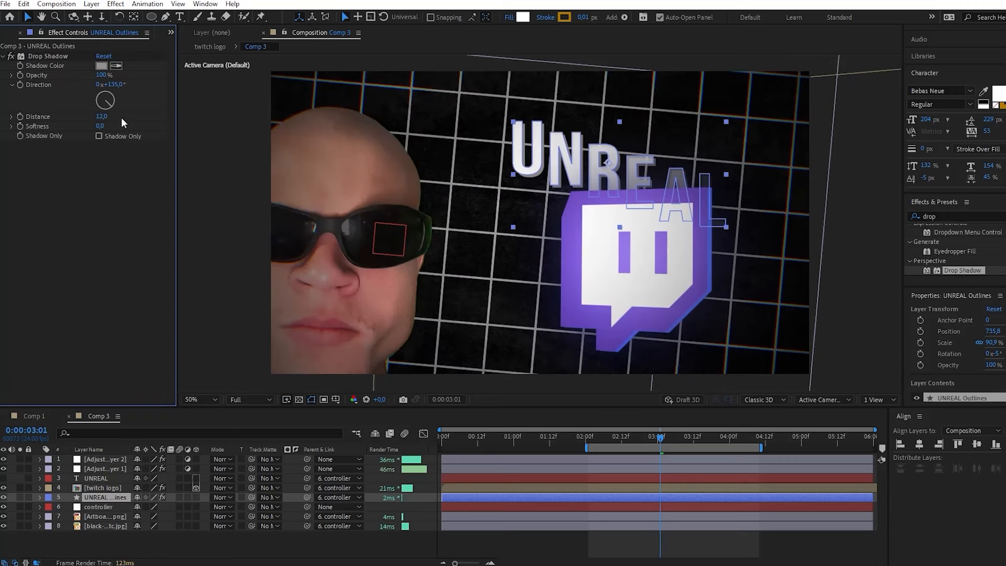
{"action": "left_click", "coordinate": [635, 540]}
Apply the Glow effect to the UNREAL Outlines layer with a Glow Radius of 49.
{"action": "left_click_drag", "start_coordinate": [982, 215], "coordinate": [877, 211]}
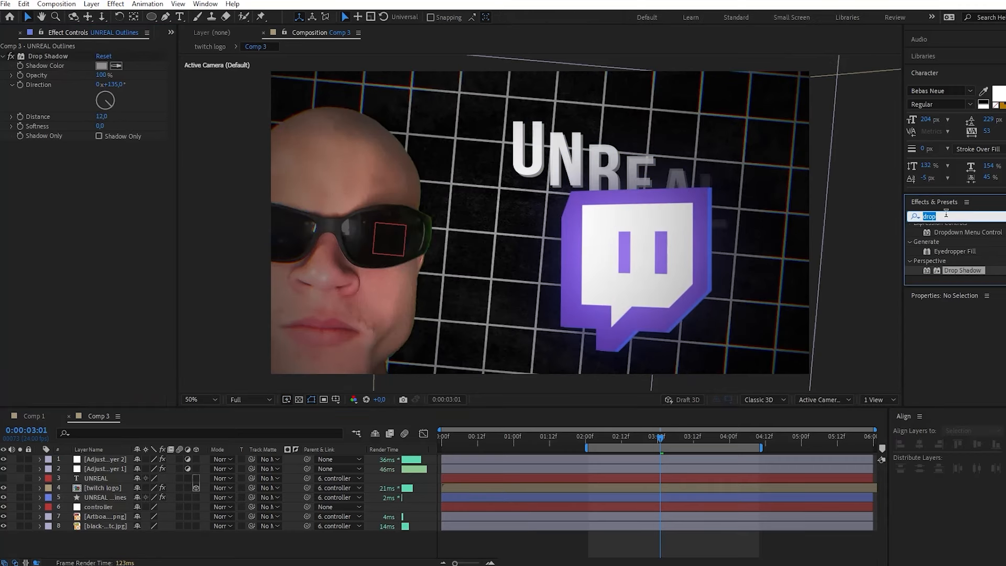
{"action": "type", "text": "glo"}
{"action": "left_click_drag", "start_coordinate": [947, 267], "coordinate": [115, 175]}
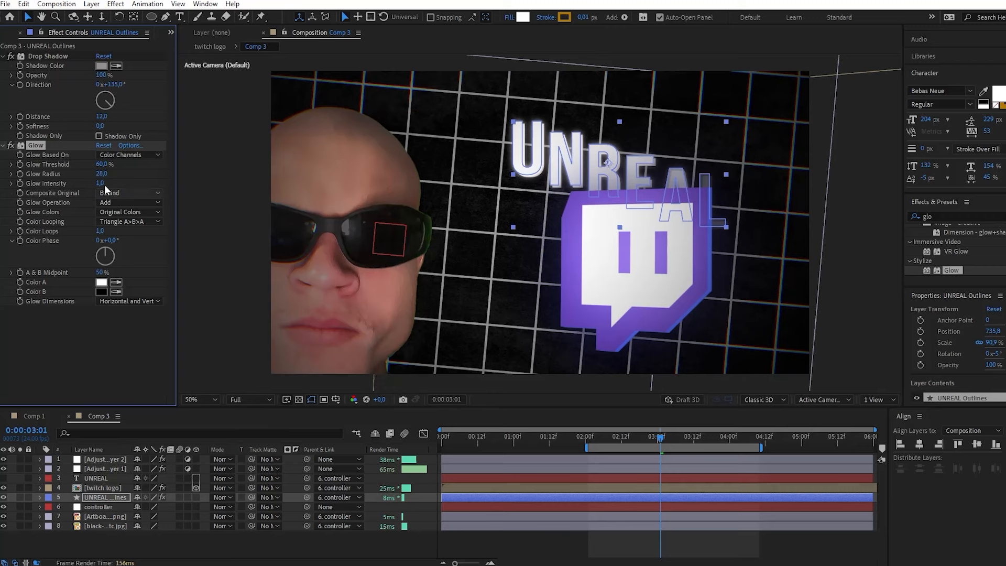
{"action": "left_click_drag", "start_coordinate": [100, 175], "coordinate": [115, 175]}
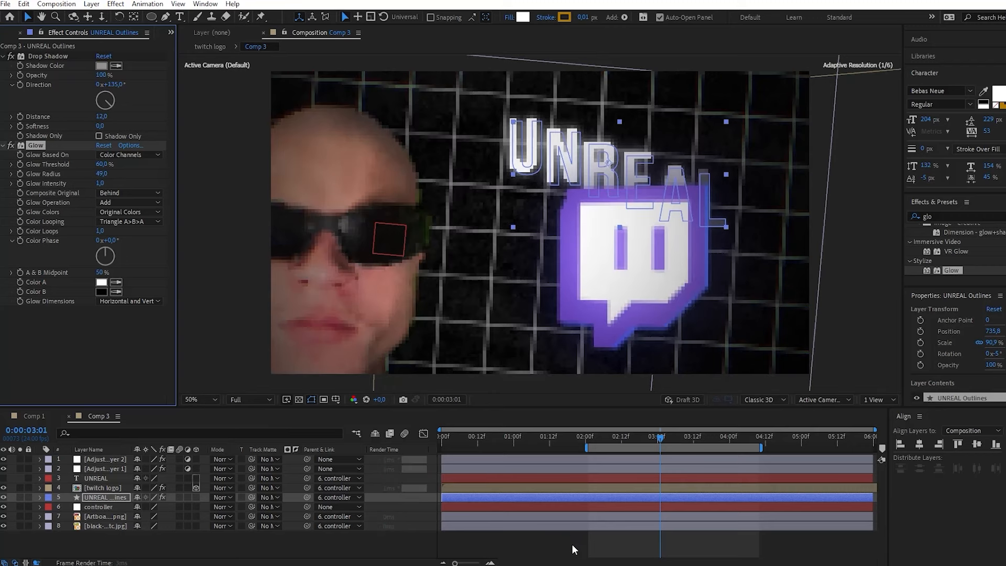
Preview the glowing text, and set its Drop Shadow Direction to 108° with a darker grey Shadow Color.
{"action": "left_click", "coordinate": [556, 537]}
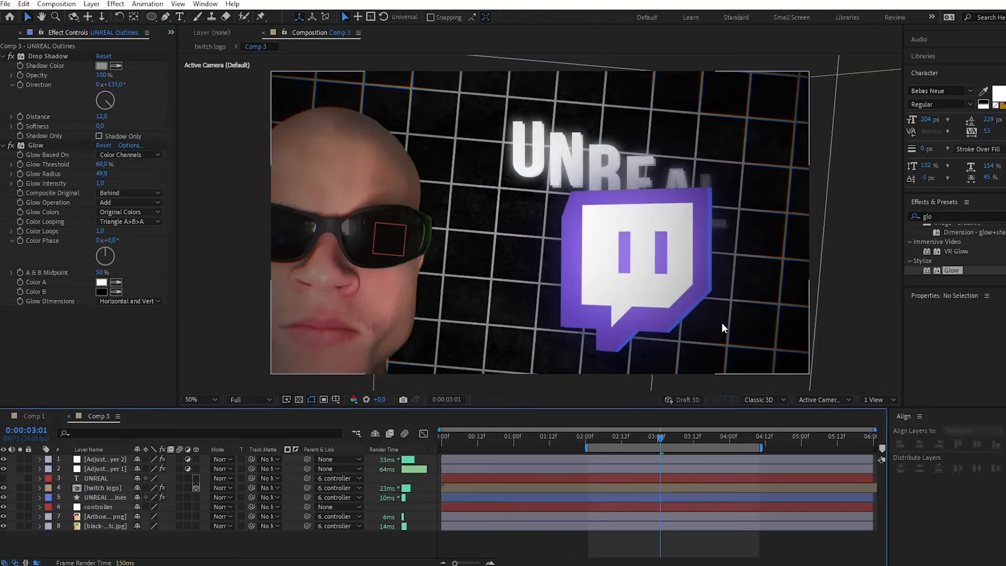
{"action": "key", "text": "space"}
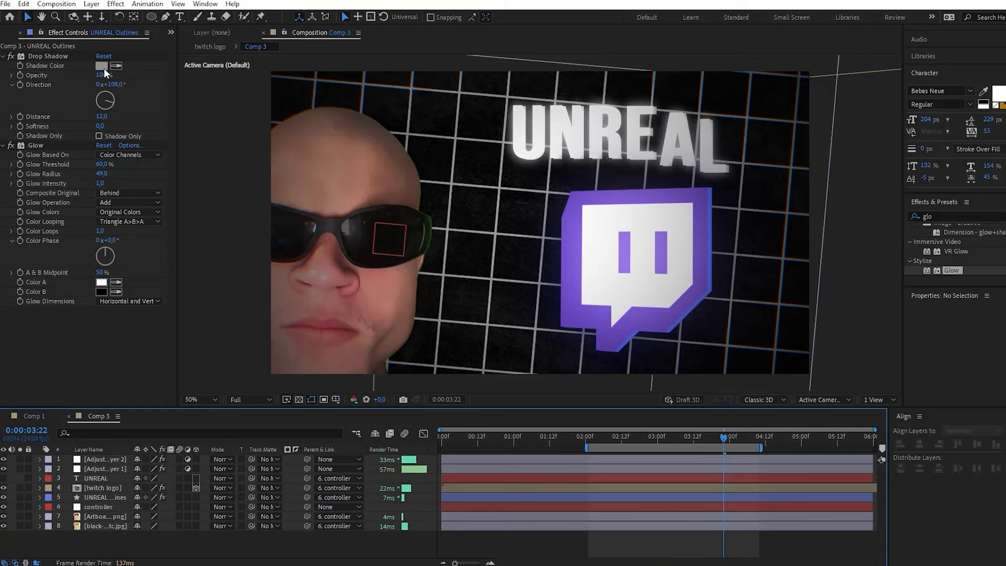
{"action": "left_click", "coordinate": [103, 67]}
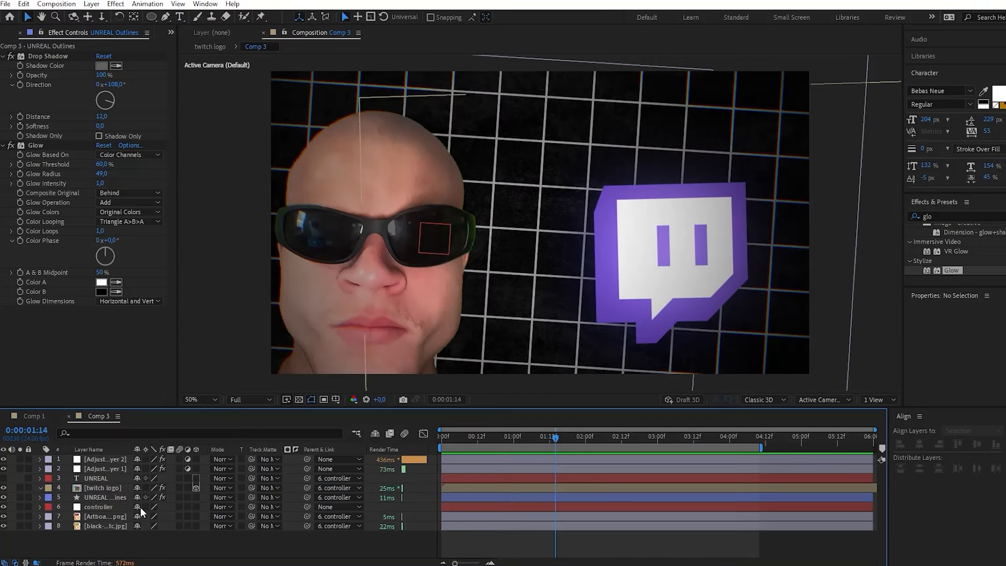
Move the Twitch logo's starting keyframes for shadow Direction, shadow Distance and Y Rotation to 0:00:01:05.
{"action": "left_click", "coordinate": [93, 462]}
{"action": "left_click_drag", "start_coordinate": [558, 523], "coordinate": [528, 513]}
{"action": "left_click", "coordinate": [527, 478]}
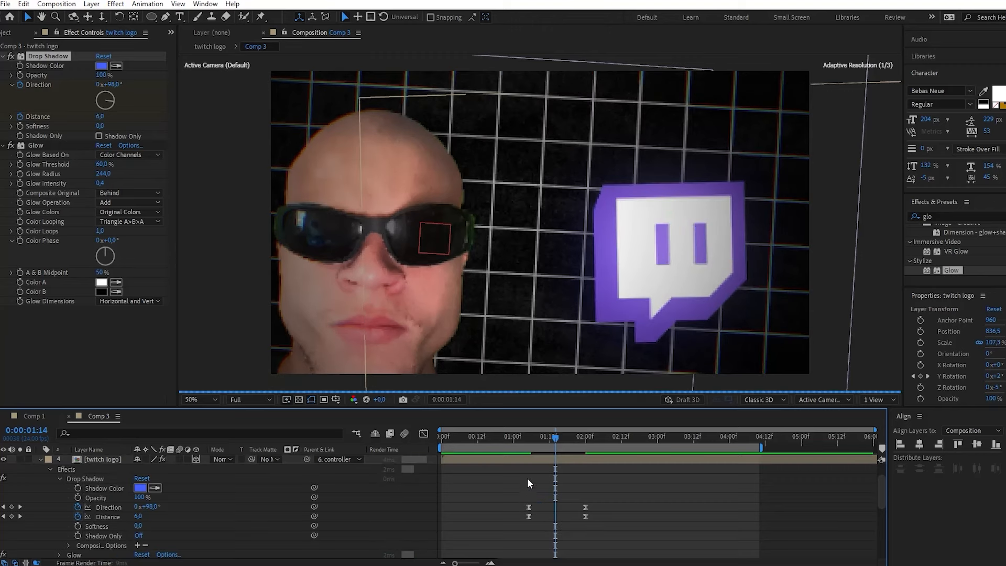
{"action": "left_click_drag", "start_coordinate": [526, 439], "coordinate": [528, 440]}
{"action": "scroll", "coordinate": [536, 493], "scroll_direction": "down", "scroll_amount": 2}
{"action": "scroll", "coordinate": [536, 493], "scroll_direction": "down", "scroll_amount": 3}
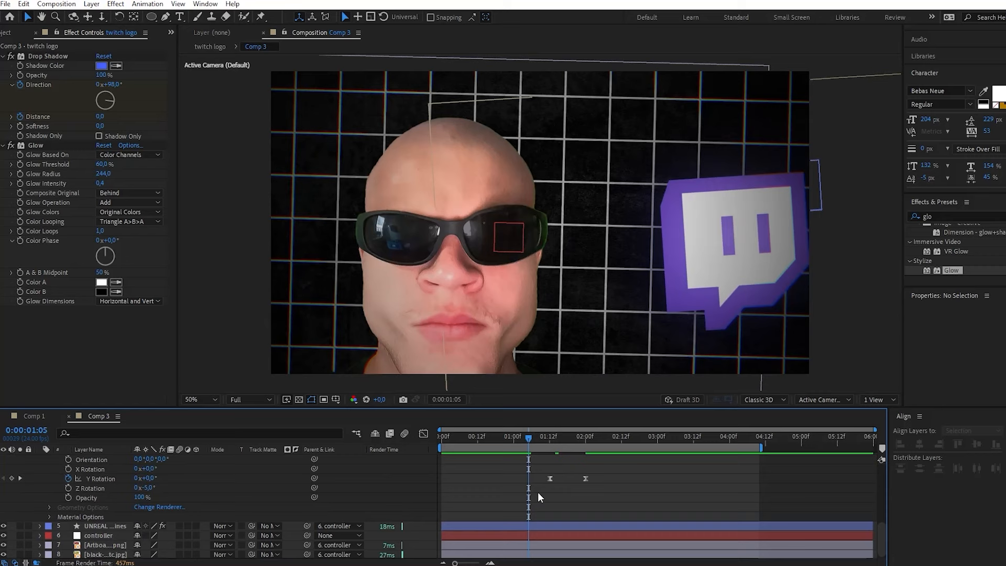
{"action": "left_click", "coordinate": [529, 478]}
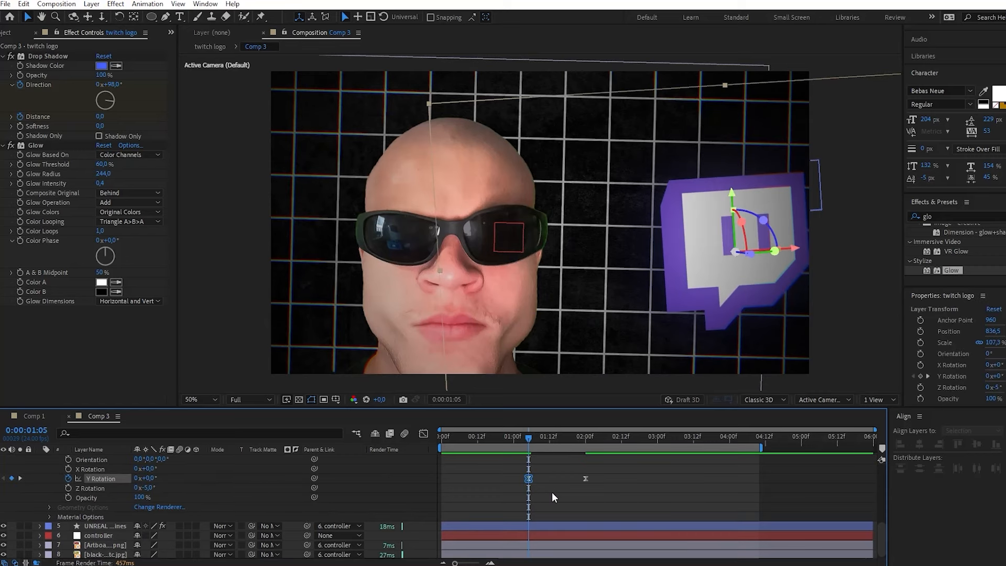
{"action": "scroll", "coordinate": [524, 500], "scroll_direction": "up", "scroll_amount": 3}
{"action": "left_click", "coordinate": [451, 510]}
Keyframe the Twitch logo's Position to slide in from further right at 0:00:00:18 to its current place at 0:00:01:11, with Easy Ease.
{"action": "left_click_drag", "start_coordinate": [542, 441], "coordinate": [545, 441]}
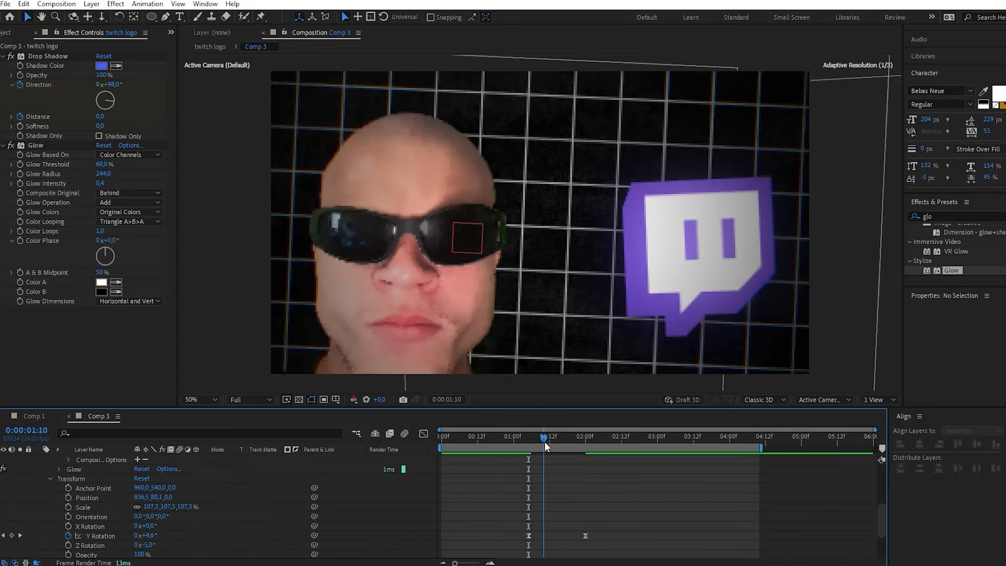
{"action": "left_click", "coordinate": [68, 497]}
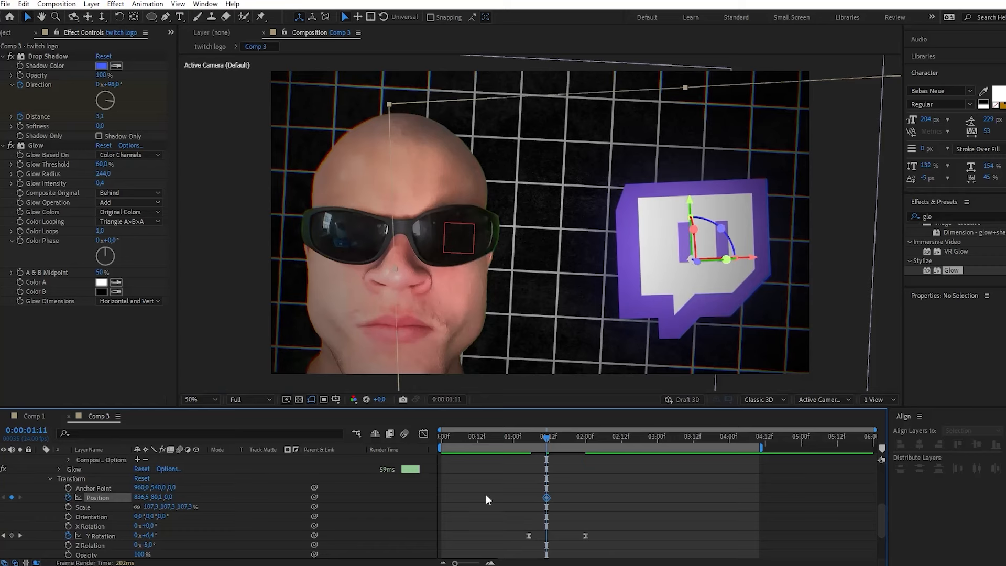
{"action": "left_click_drag", "start_coordinate": [525, 437], "coordinate": [493, 433]}
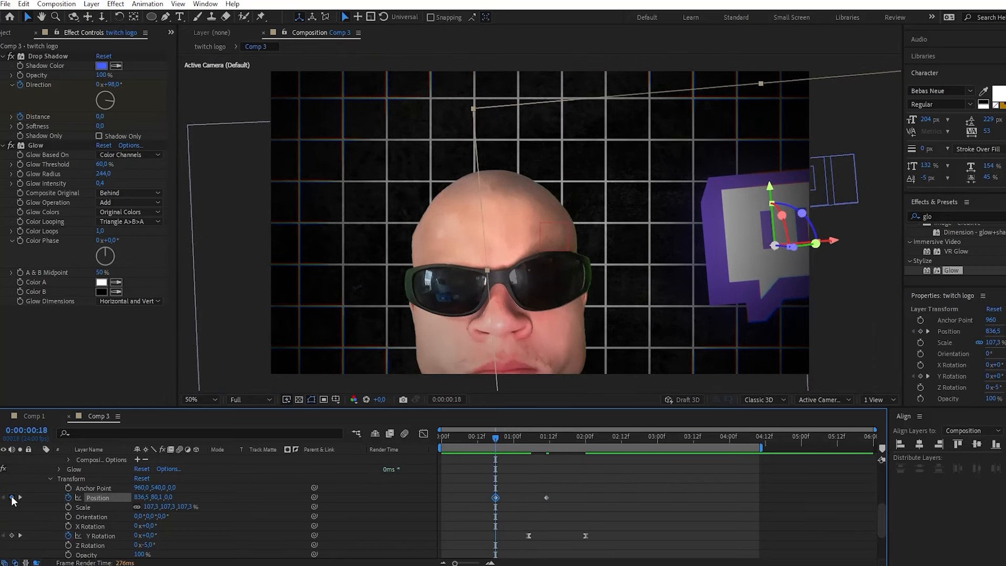
{"action": "left_click_drag", "start_coordinate": [144, 497], "coordinate": [553, 503]}
{"action": "key", "text": "F9"}
{"action": "left_click_drag", "start_coordinate": [524, 439], "coordinate": [558, 442]}
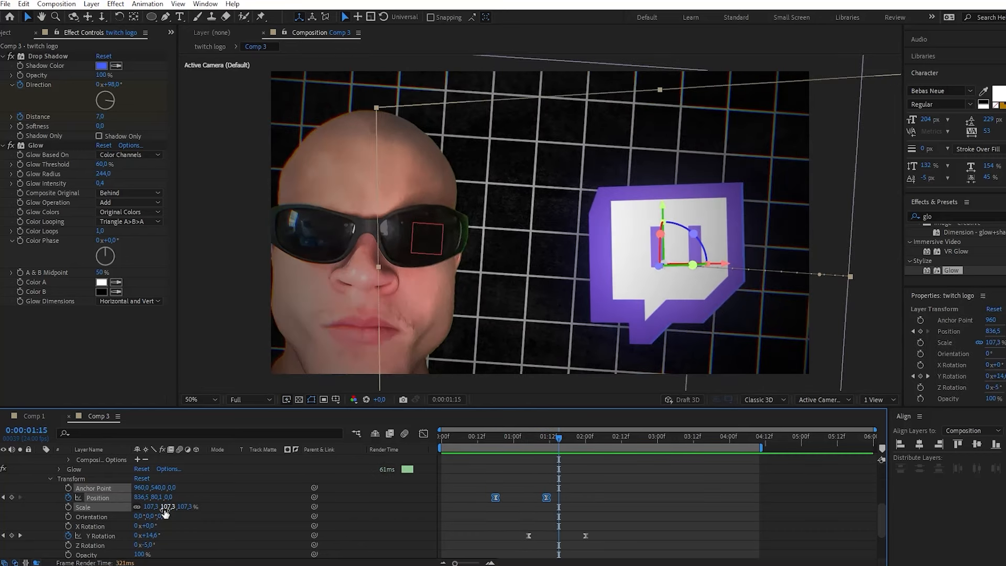
{"action": "key", "text": "F2"}
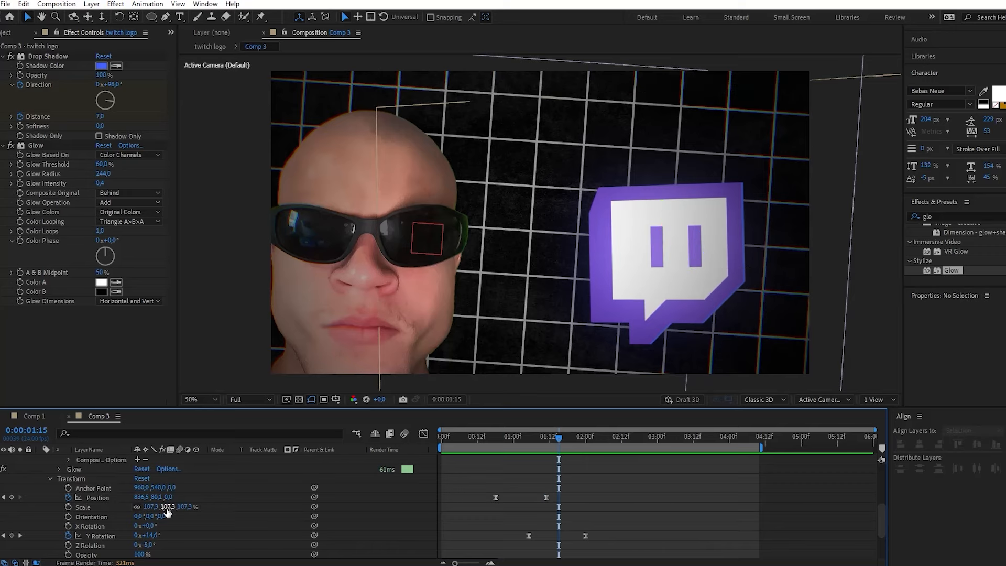
Enlarge the Twitch logo to a Scale of 132.3%.
{"action": "left_click_drag", "start_coordinate": [168, 512], "coordinate": [184, 510]}
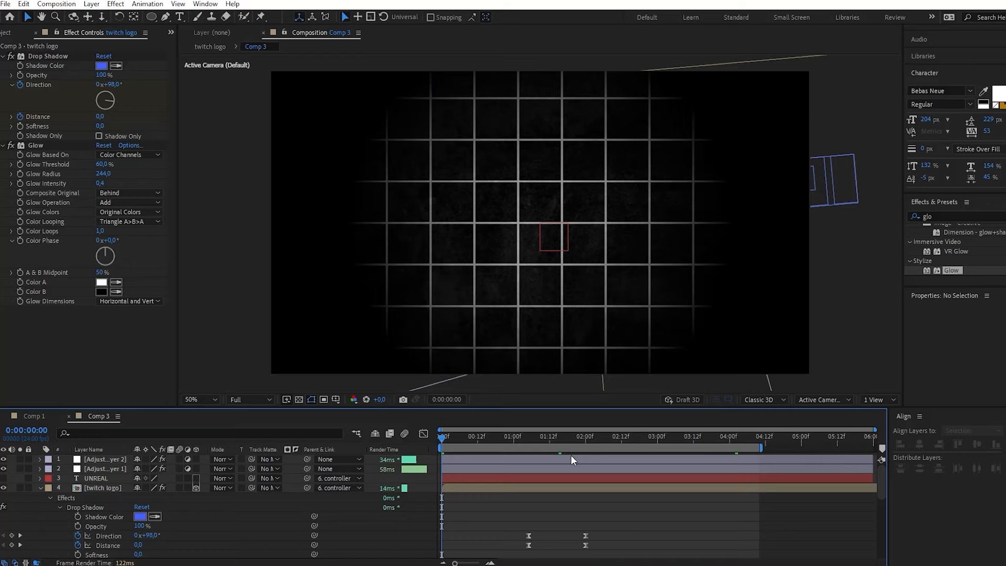
Move Adjustment Layer 1's CC Vignette Amount keyframes so they start at 0:00:00:06 and end at about 0:00:01:08.
{"action": "left_click", "coordinate": [77, 470]}
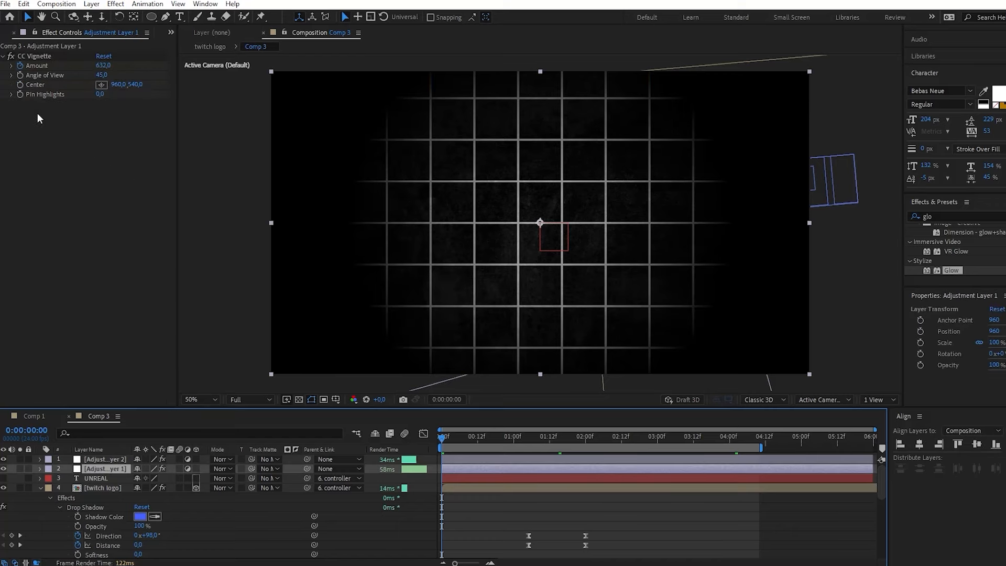
{"action": "left_click", "coordinate": [39, 469]}
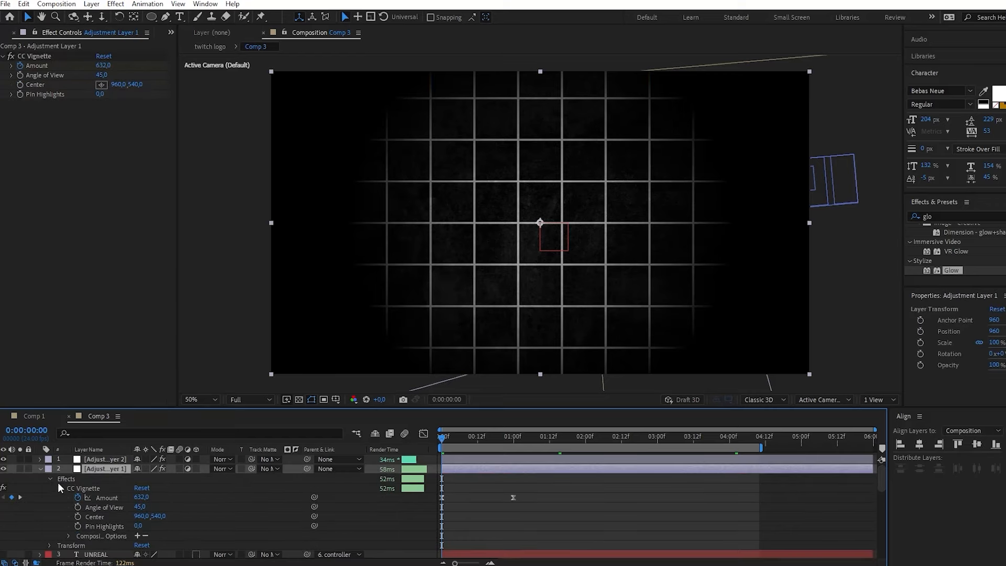
{"action": "left_click", "coordinate": [497, 515]}
{"action": "left_click_drag", "start_coordinate": [447, 443], "coordinate": [498, 439]}
{"action": "left_click_drag", "start_coordinate": [513, 497], "coordinate": [538, 499]}
{"action": "key", "text": "Home"}
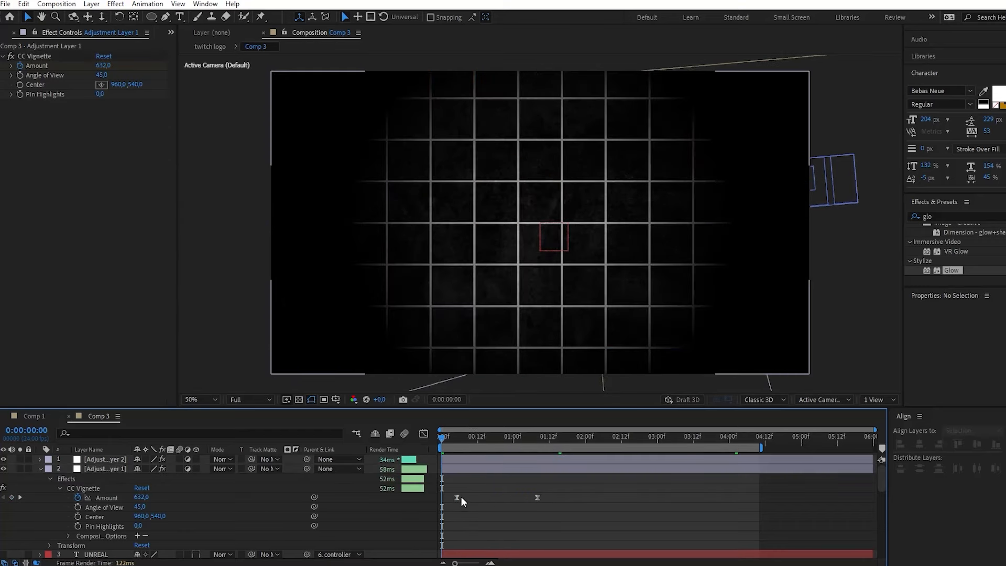
{"action": "left_click", "coordinate": [442, 498]}
{"action": "left_click_drag", "start_coordinate": [459, 498], "coordinate": [460, 490]}
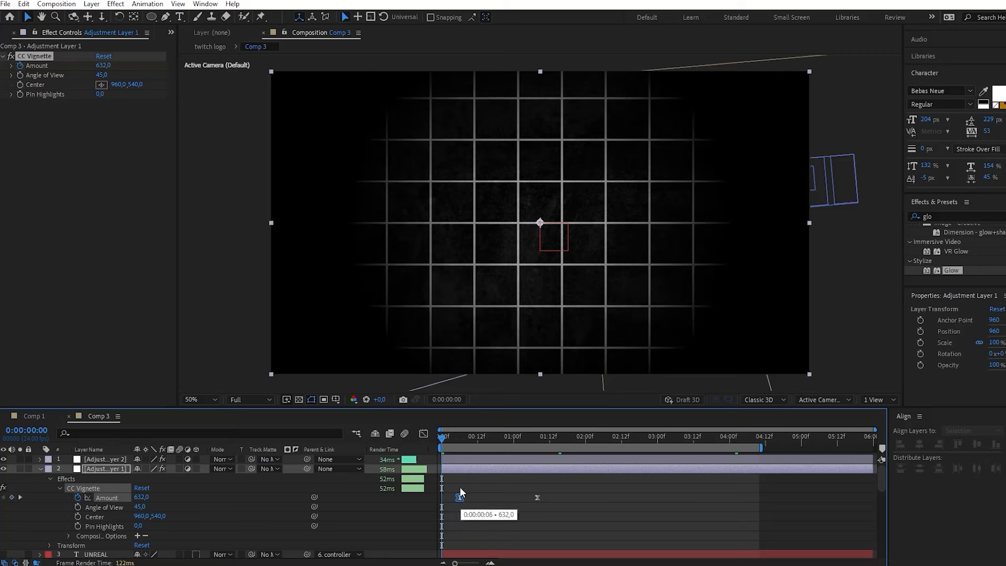
Extend the work area to the composition's end and keyframe the controller's Position, Scale and Rotation at 0:00:04:02.
{"action": "left_click_drag", "start_coordinate": [442, 438], "coordinate": [736, 443]}
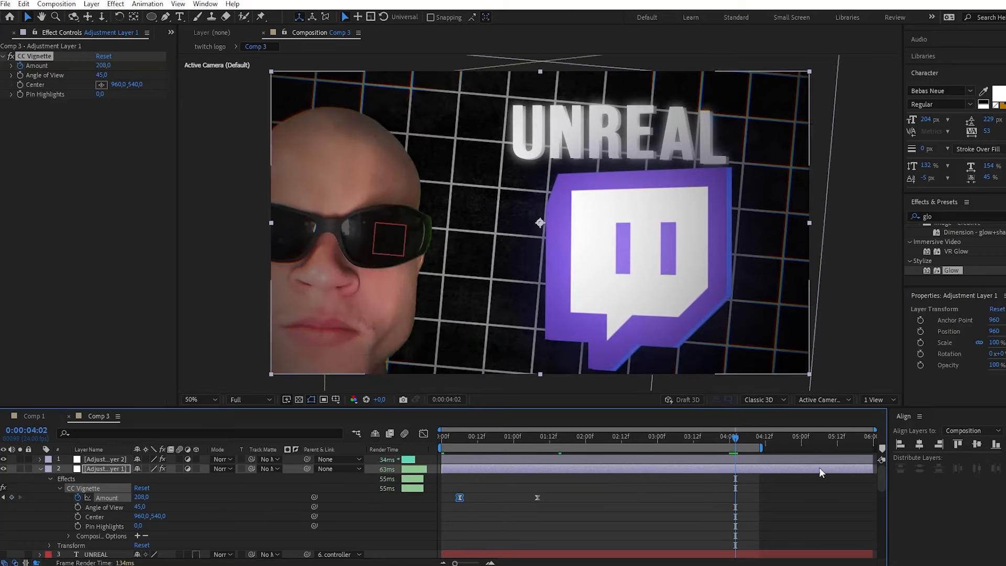
{"action": "left_click_drag", "start_coordinate": [760, 445], "coordinate": [871, 543]}
{"action": "left_click", "coordinate": [39, 533]}
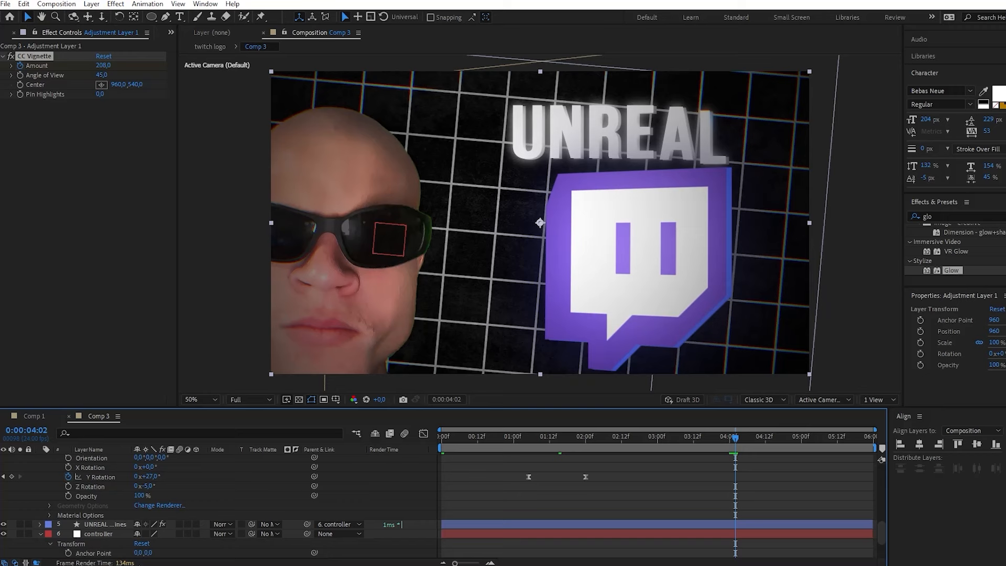
{"action": "left_click", "coordinate": [51, 543]}
{"action": "left_click", "coordinate": [12, 543]}
{"action": "left_click", "coordinate": [12, 533]}
{"action": "left_click", "coordinate": [11, 524]}
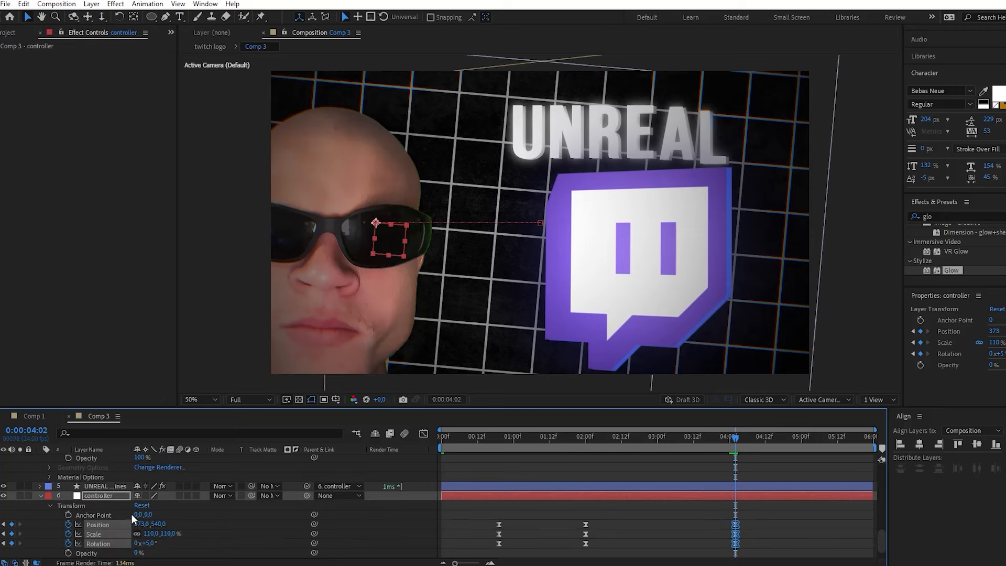
At 0:00:05:00, keyframe the controller's Position, Scale and Rotation, with X position 1356 and Rotation -2°.
{"action": "left_click_drag", "start_coordinate": [736, 437], "coordinate": [801, 442]}
{"action": "left_click", "coordinate": [11, 523]}
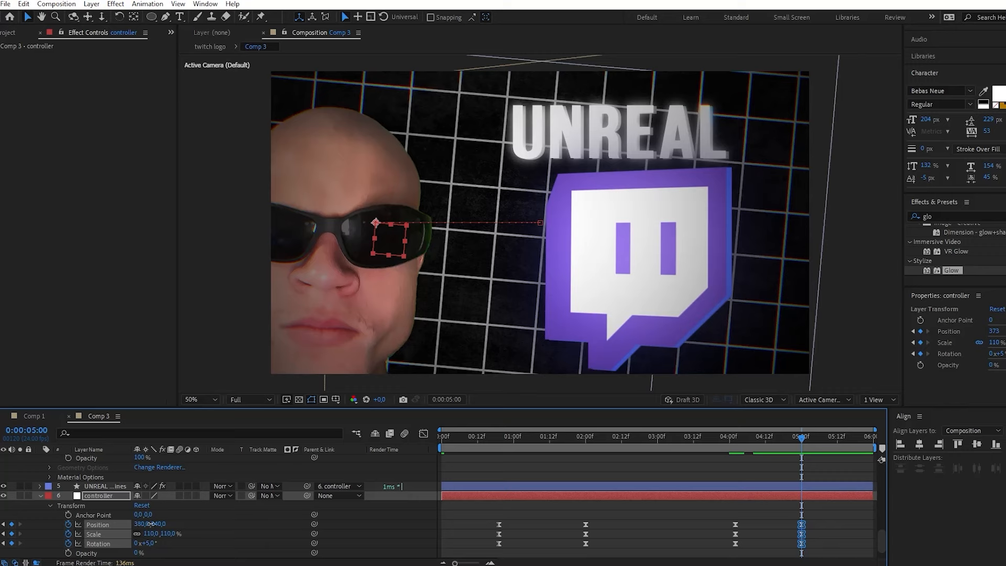
{"action": "left_click_drag", "start_coordinate": [151, 523], "coordinate": [145, 545]}
{"action": "left_click", "coordinate": [680, 524]}
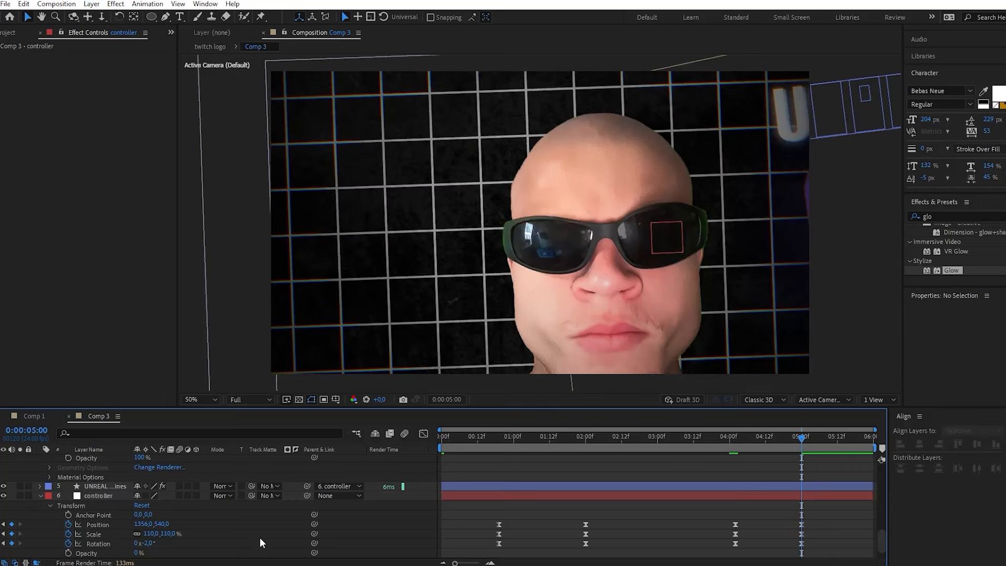
Place the brown wooden table image beneath the Artboard 1.png layer at Position -881, 540 and Scale 54%.
{"action": "left_click", "coordinate": [24, 32]}
{"action": "left_click", "coordinate": [62, 198]}
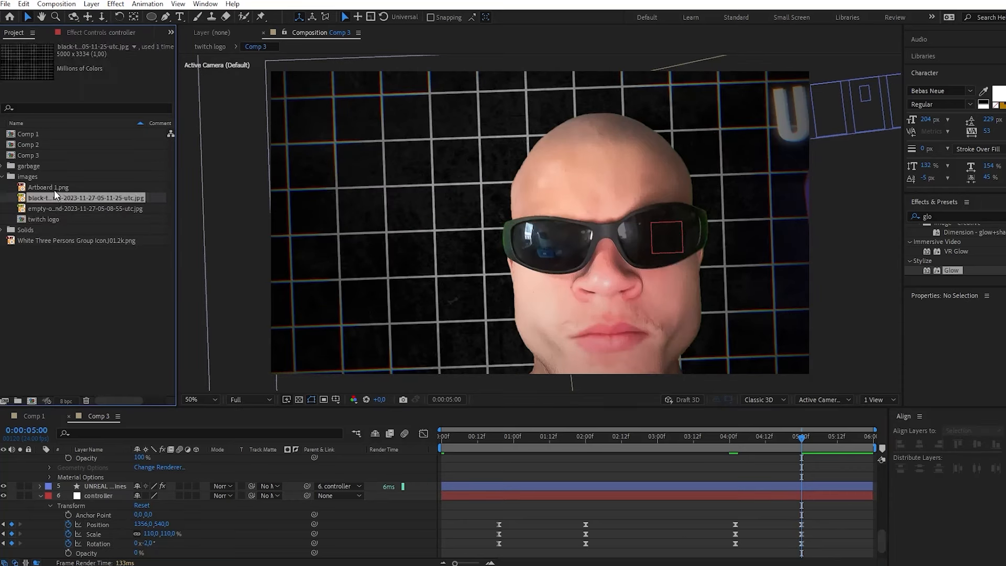
{"action": "left_click", "coordinate": [55, 188]}
{"action": "left_click", "coordinate": [53, 207]}
{"action": "left_click_drag", "start_coordinate": [56, 215], "coordinate": [103, 548]}
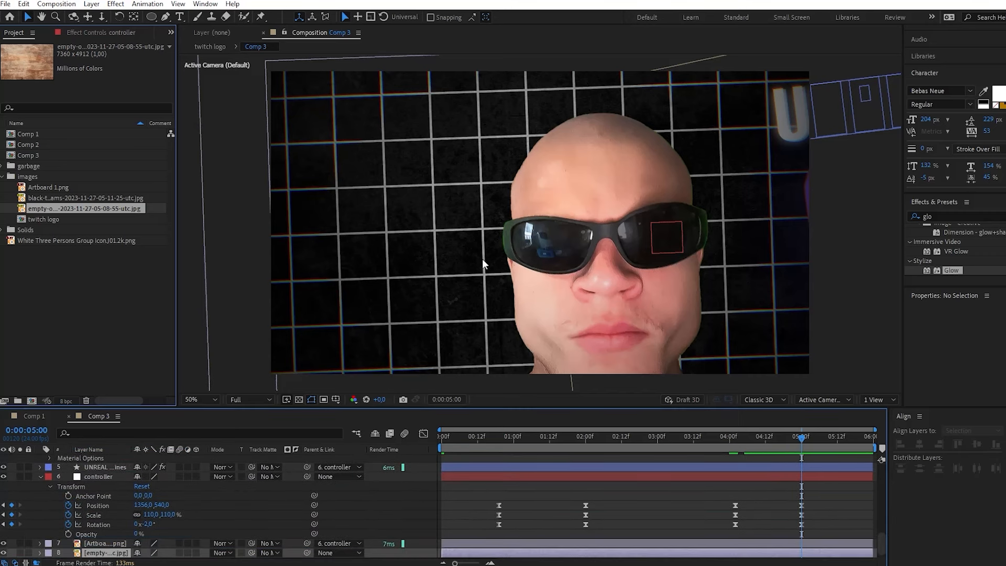
{"action": "left_click_drag", "start_coordinate": [142, 523], "coordinate": [16, 533]}
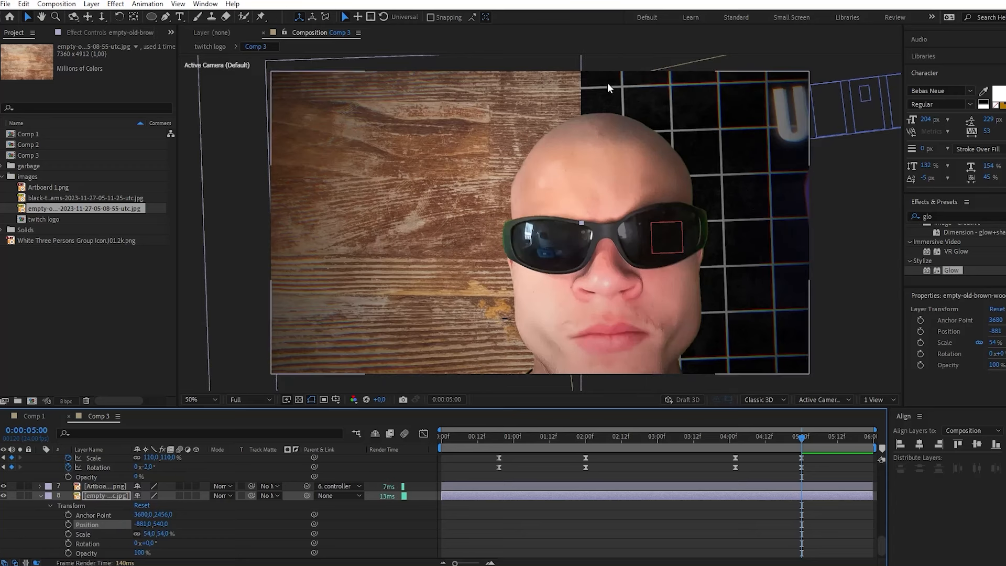
Parent the wooden table layer to the controller and trim the layer's start to 0:00:02:02.
{"action": "left_click", "coordinate": [346, 496]}
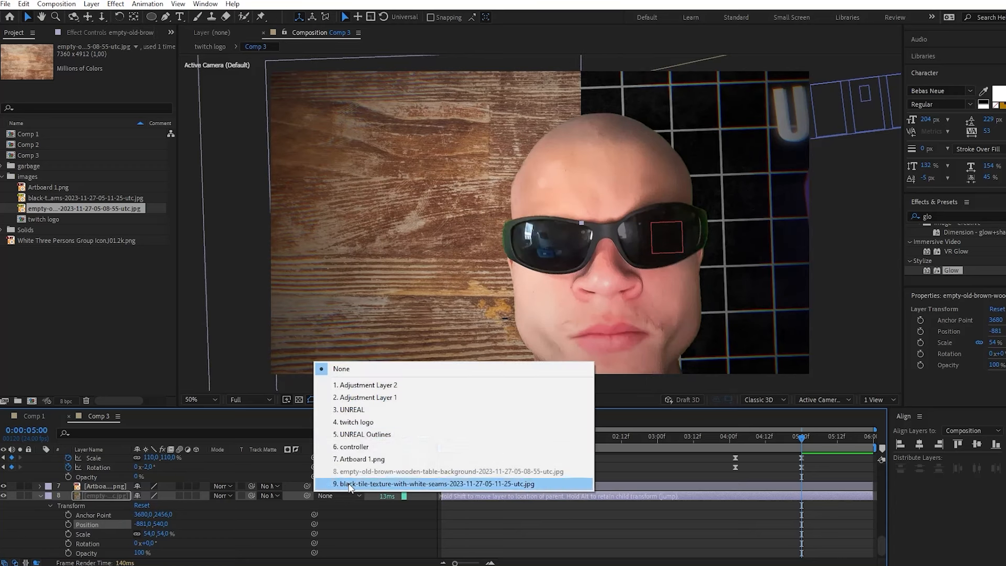
{"action": "left_click", "coordinate": [571, 447]}
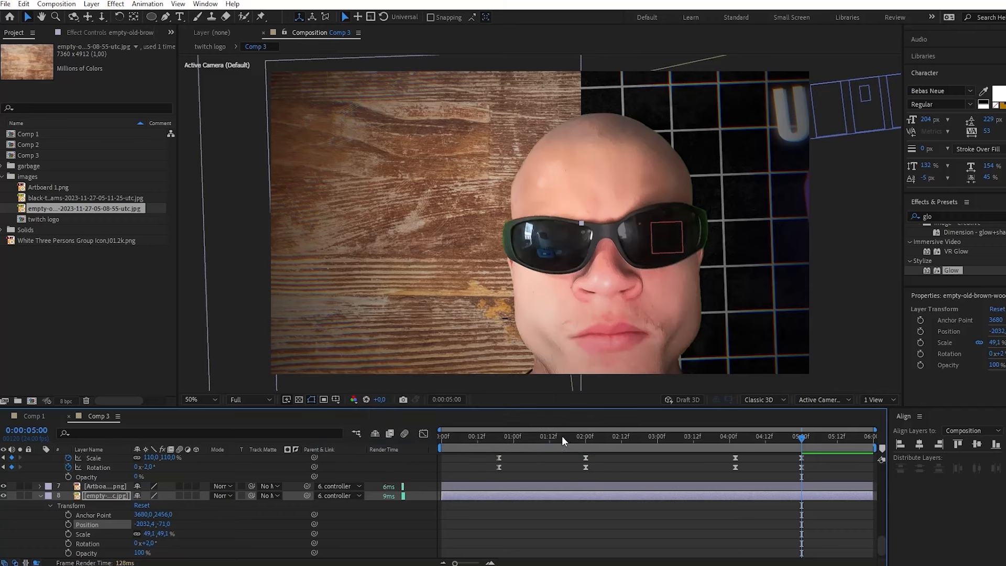
{"action": "left_click_drag", "start_coordinate": [561, 436], "coordinate": [591, 441]}
{"action": "left_click", "coordinate": [459, 517]}
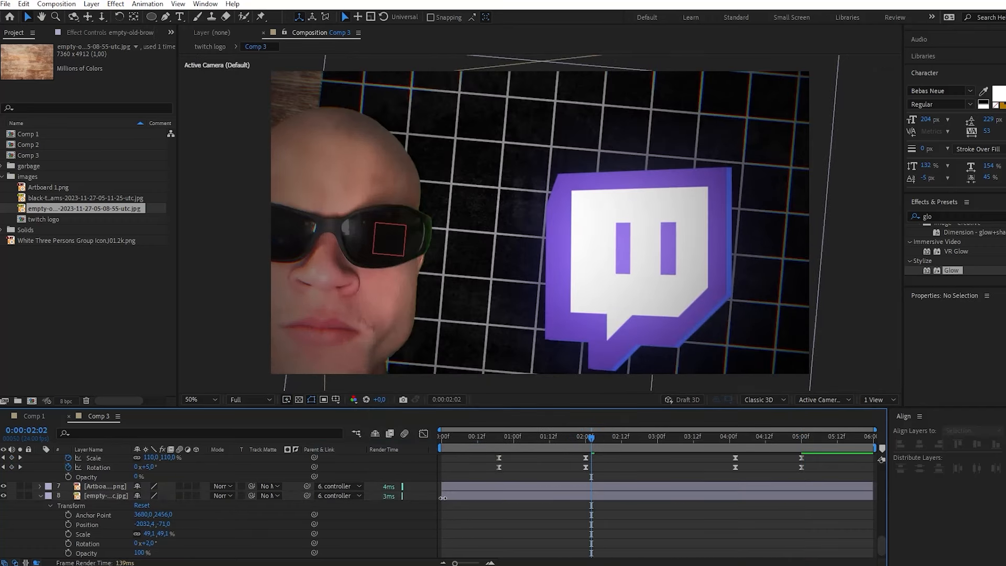
{"action": "left_click_drag", "start_coordinate": [448, 495], "coordinate": [589, 495]}
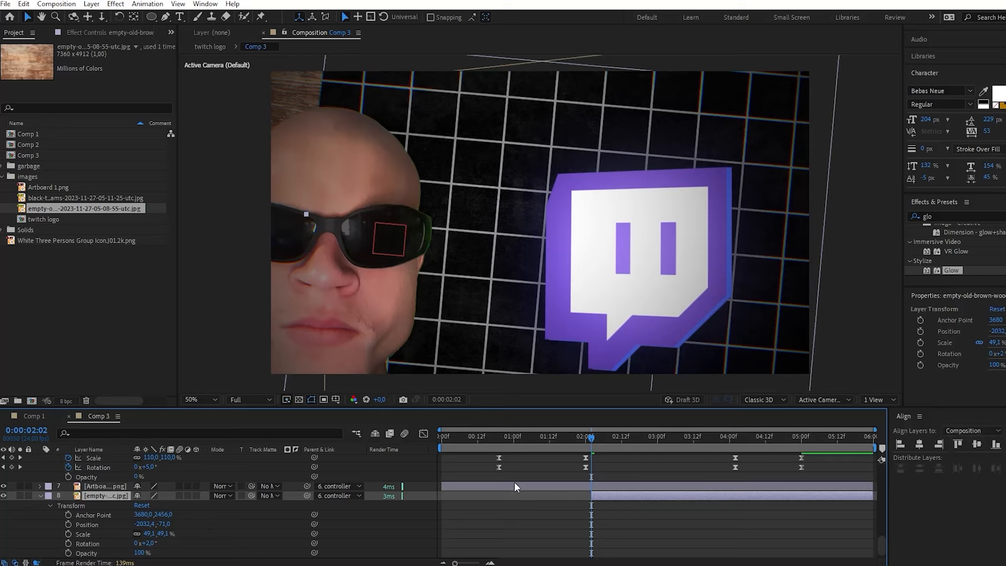
{"action": "left_click", "coordinate": [582, 513]}
Scale the Artboard 1.png face layer to 135% and set its Y position keyframe at 0:00:01:00 to -109.
{"action": "left_click_drag", "start_coordinate": [881, 545], "coordinate": [888, 479]}
{"action": "scroll", "coordinate": [258, 456], "scroll_direction": "down", "scroll_amount": 3}
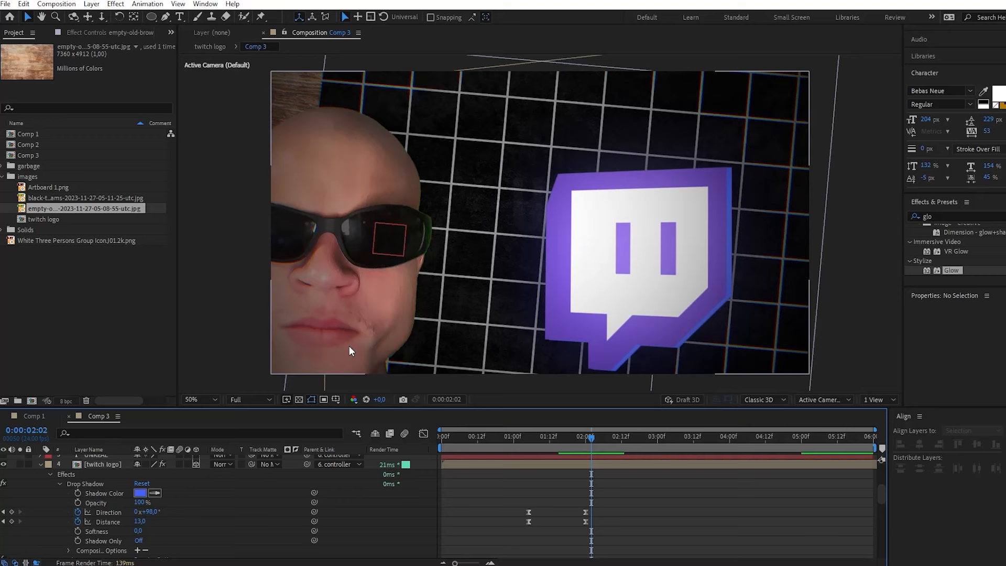
{"action": "scroll", "coordinate": [91, 476], "scroll_direction": "down", "scroll_amount": 3}
{"action": "scroll", "coordinate": [94, 477], "scroll_direction": "down", "scroll_amount": 10}
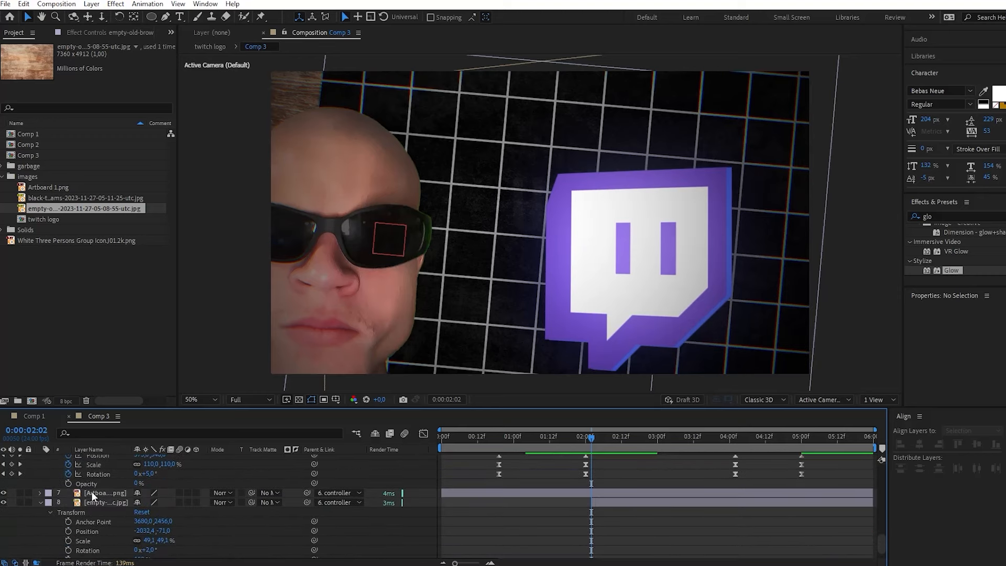
{"action": "left_click", "coordinate": [41, 493]}
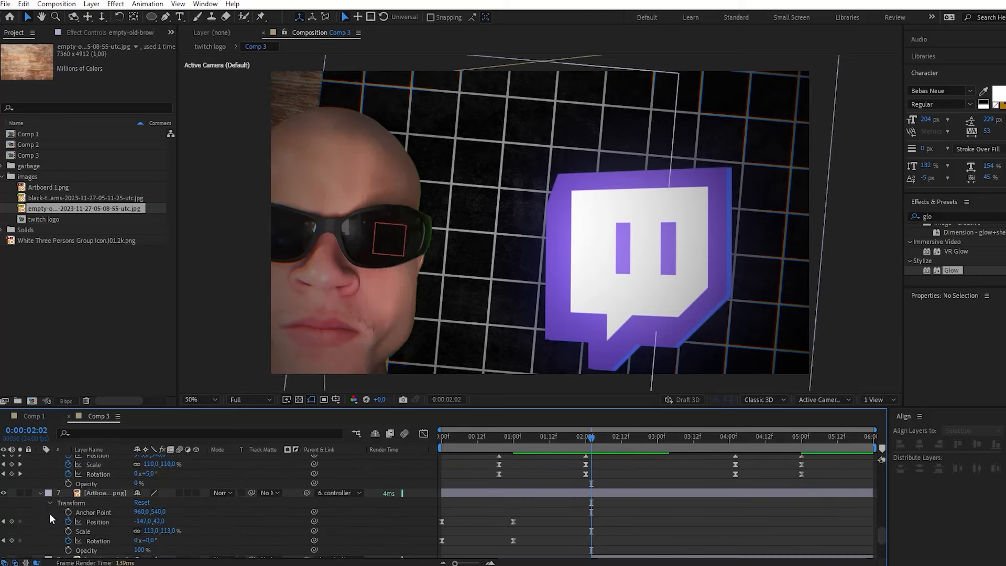
{"action": "left_click", "coordinate": [171, 530]}
{"action": "left_click_drag", "start_coordinate": [171, 531], "coordinate": [178, 530]}
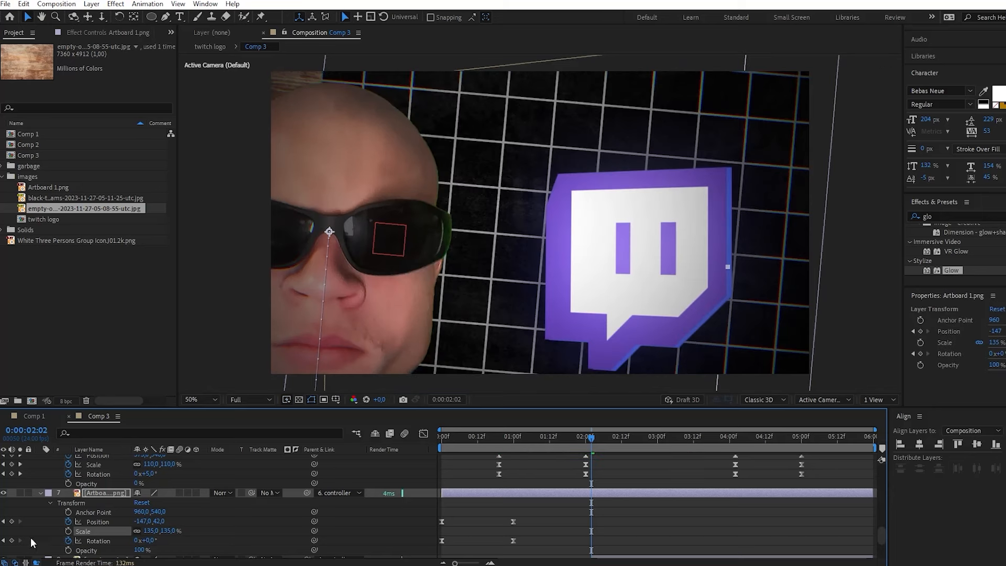
{"action": "left_click", "coordinate": [3, 521]}
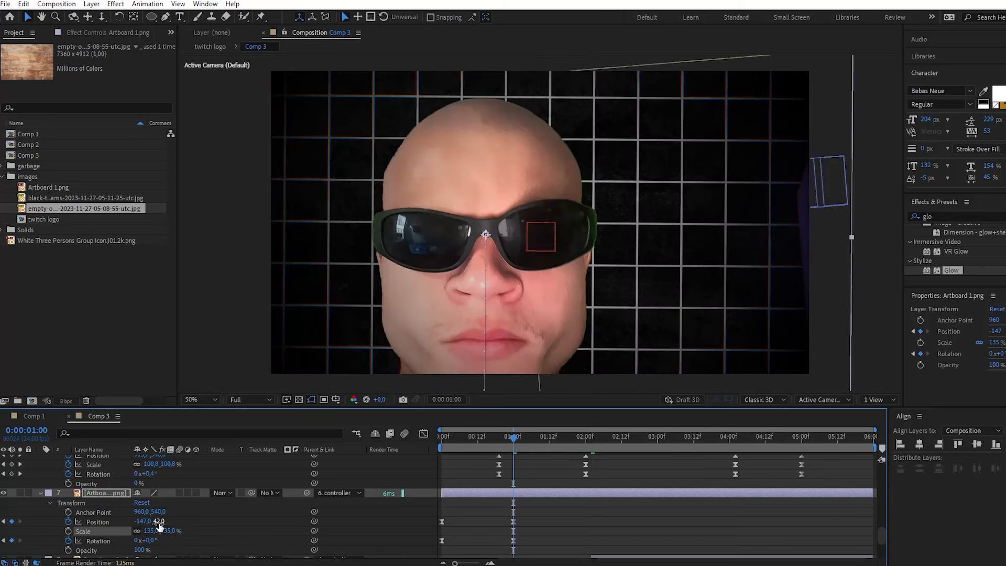
{"action": "left_click_drag", "start_coordinate": [159, 525], "coordinate": [109, 489]}
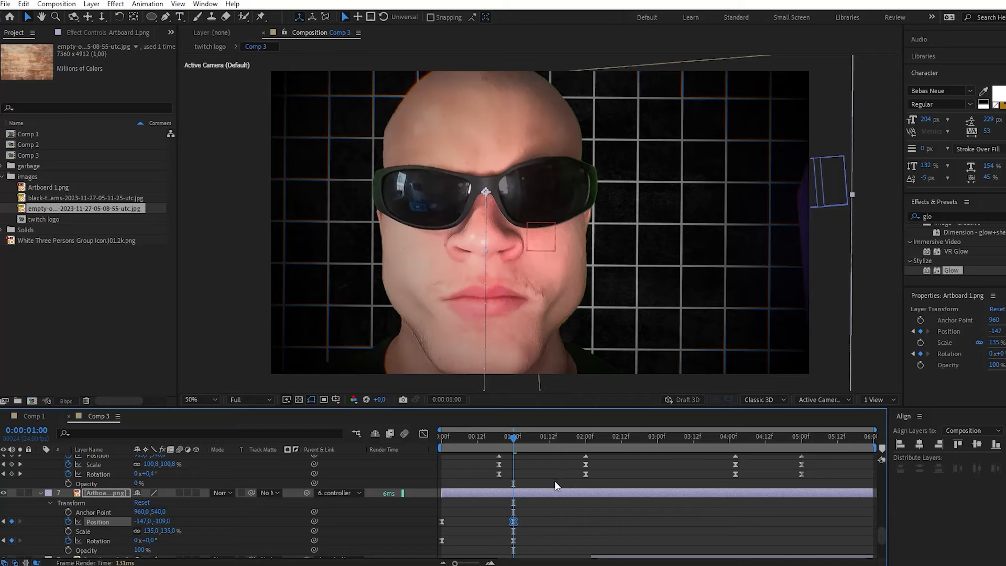
Set the controller's X position keyframe at 0:00:05:00 to 2595 so the wood background fills the frame.
{"action": "left_click_drag", "start_coordinate": [518, 436], "coordinate": [598, 420]}
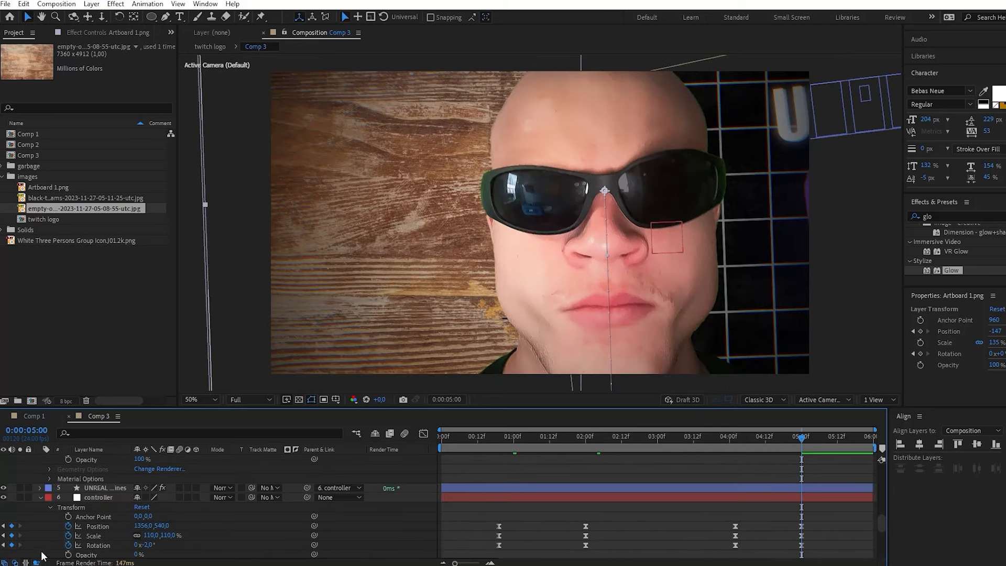
{"action": "left_click_drag", "start_coordinate": [147, 526], "coordinate": [786, 473]}
{"action": "left_click", "coordinate": [818, 462]}
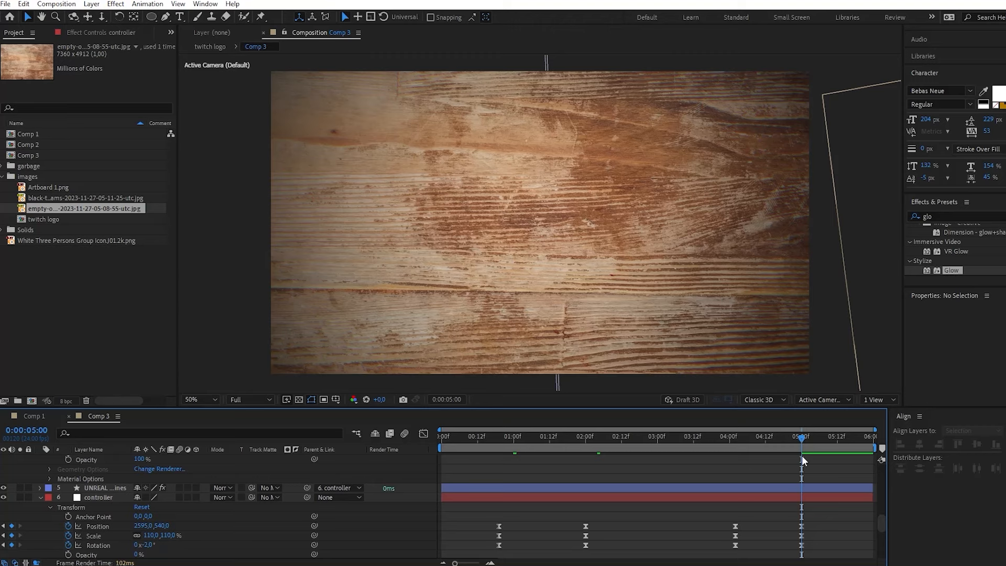
Move the controller's Position, Scale and Rotation keyframes at 0:00:04:02 to 0:00:03:12 and preview the transition to the wood.
{"action": "left_click", "coordinate": [696, 436]}
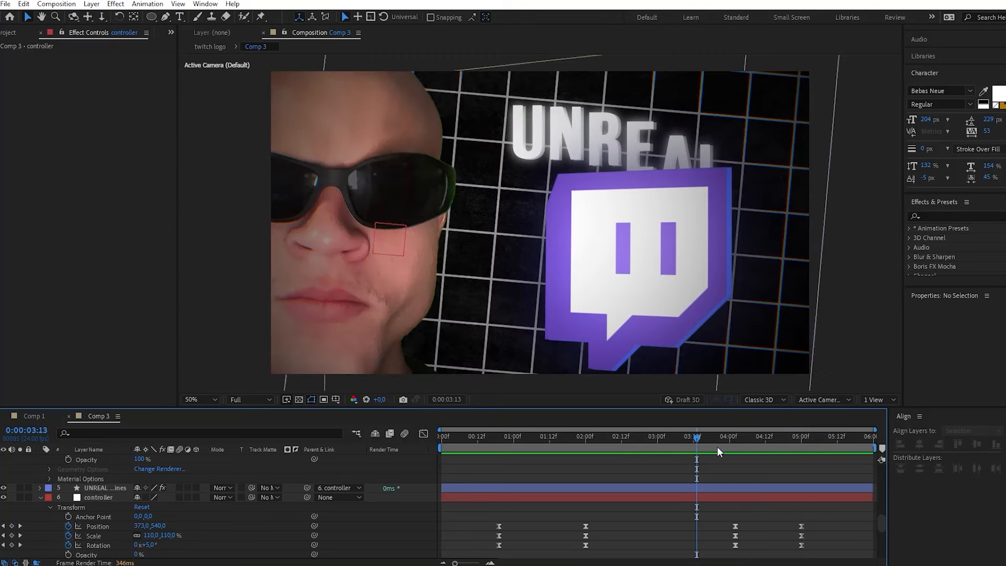
{"action": "key", "text": "Page_Up"}
{"action": "left_click_drag", "start_coordinate": [715, 521], "coordinate": [693, 526]}
{"action": "left_click_drag", "start_coordinate": [694, 443], "coordinate": [803, 432]}
{"action": "left_click", "coordinate": [781, 477]}
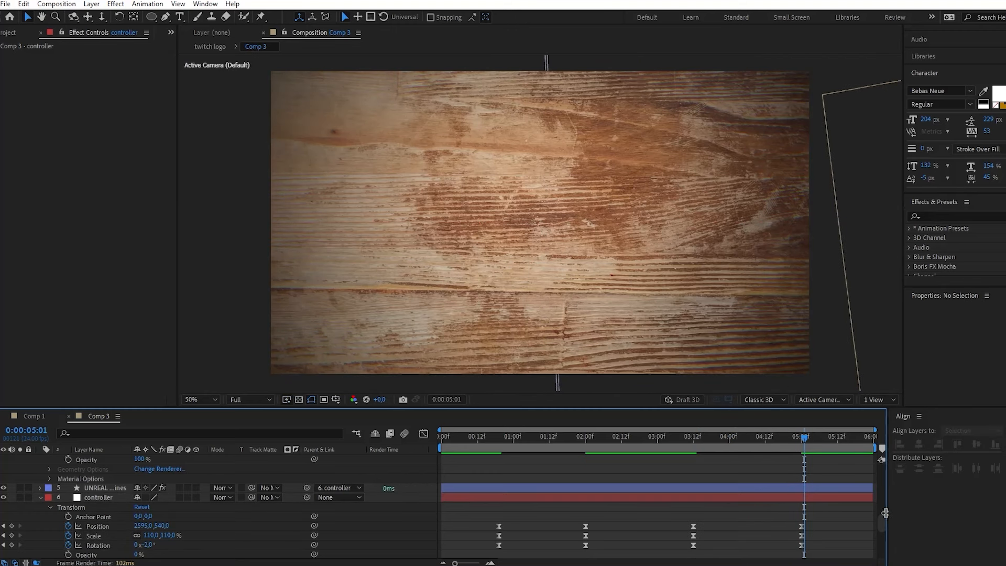
Add a new adjustment layer above all layers and apply the CC Lens effect to it with a Size of 250.
{"action": "left_click_drag", "start_coordinate": [878, 523], "coordinate": [875, 457]}
{"action": "right_click", "coordinate": [769, 488]}
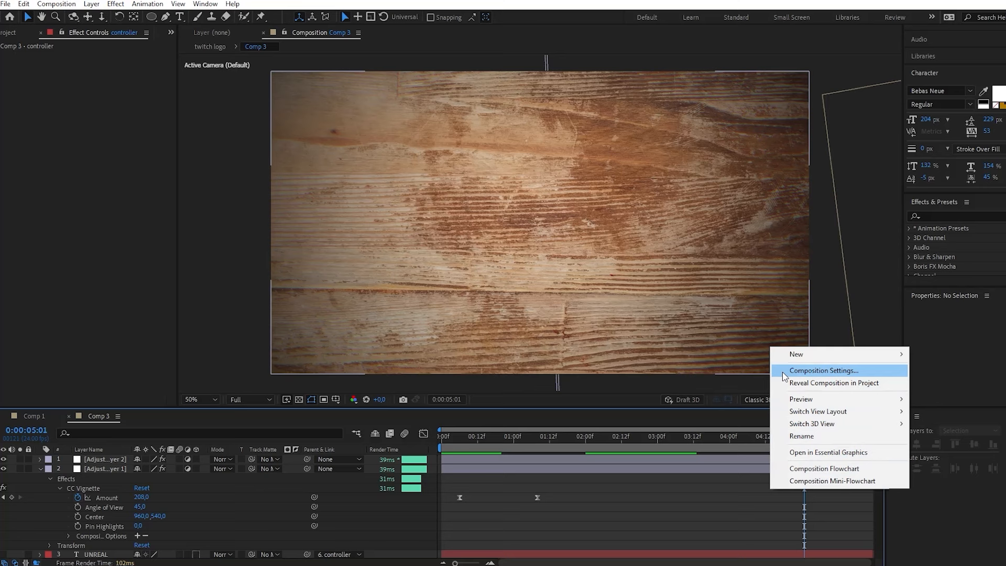
{"action": "mouse_move", "coordinate": [838, 354]}
{"action": "left_click", "coordinate": [945, 445]}
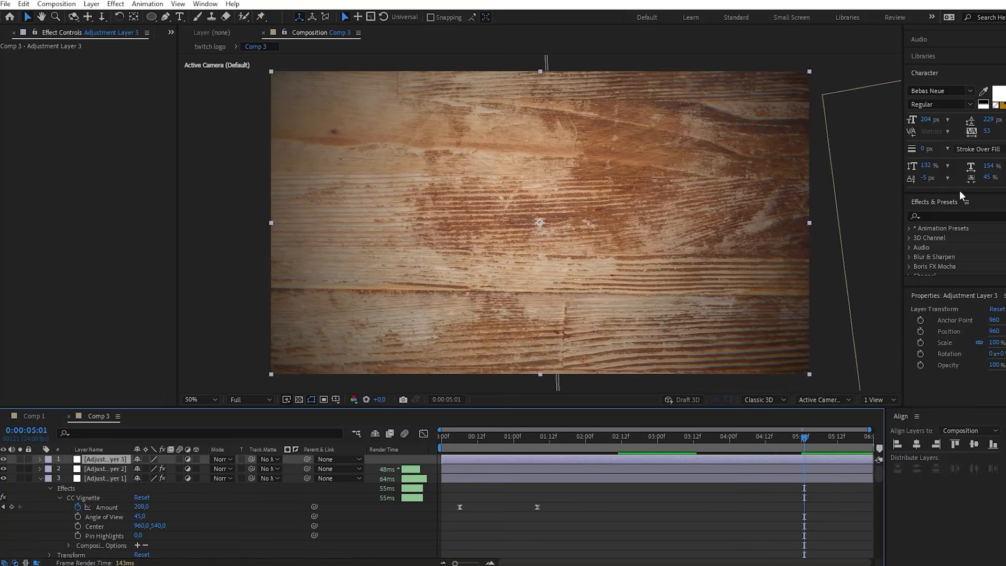
{"action": "left_click", "coordinate": [965, 215]}
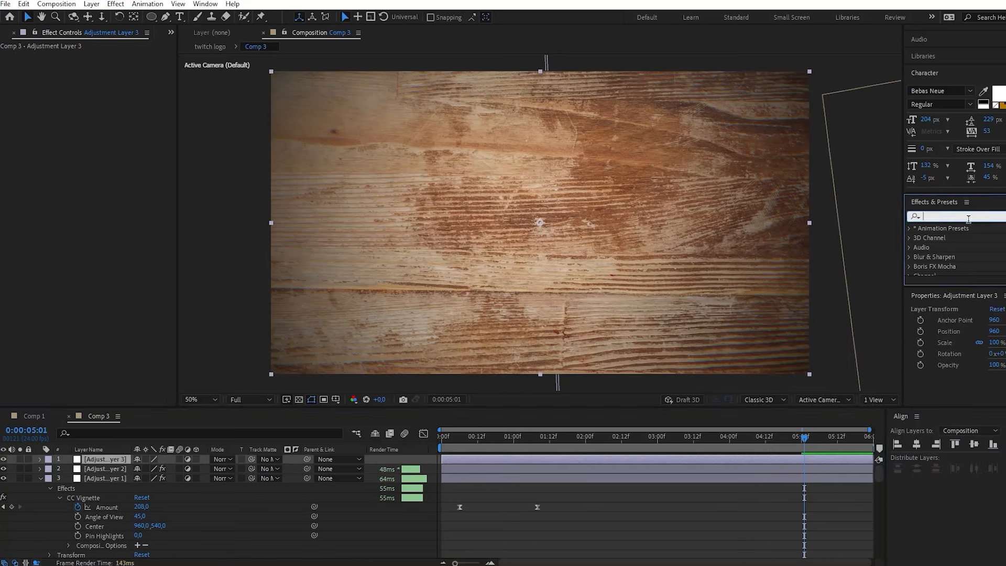
{"action": "type", "text": "cc len"}
{"action": "left_click_drag", "start_coordinate": [941, 238], "coordinate": [104, 459]}
{"action": "left_click_drag", "start_coordinate": [107, 77], "coordinate": [212, 66]}
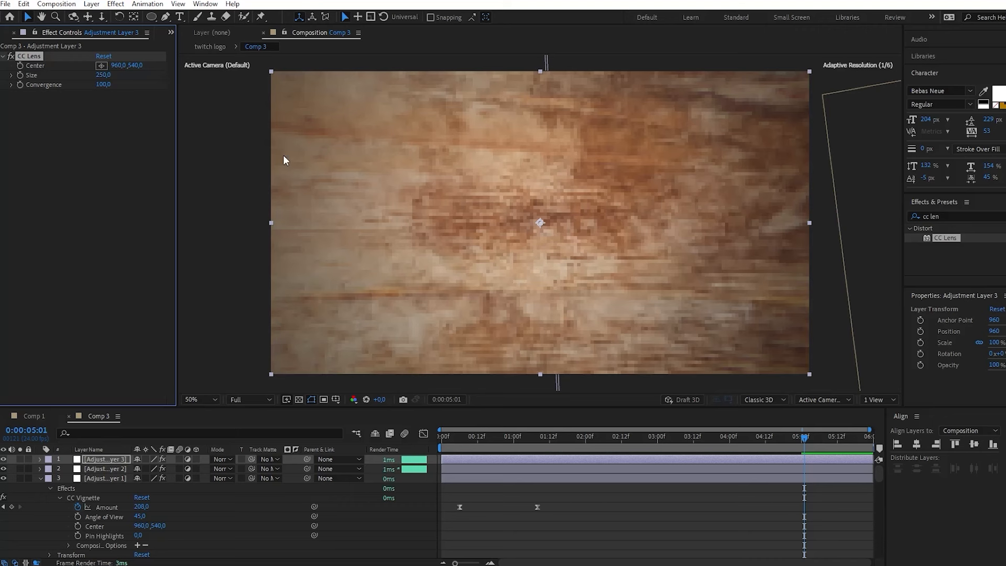
{"action": "key", "text": "ctrl+shift+a"}
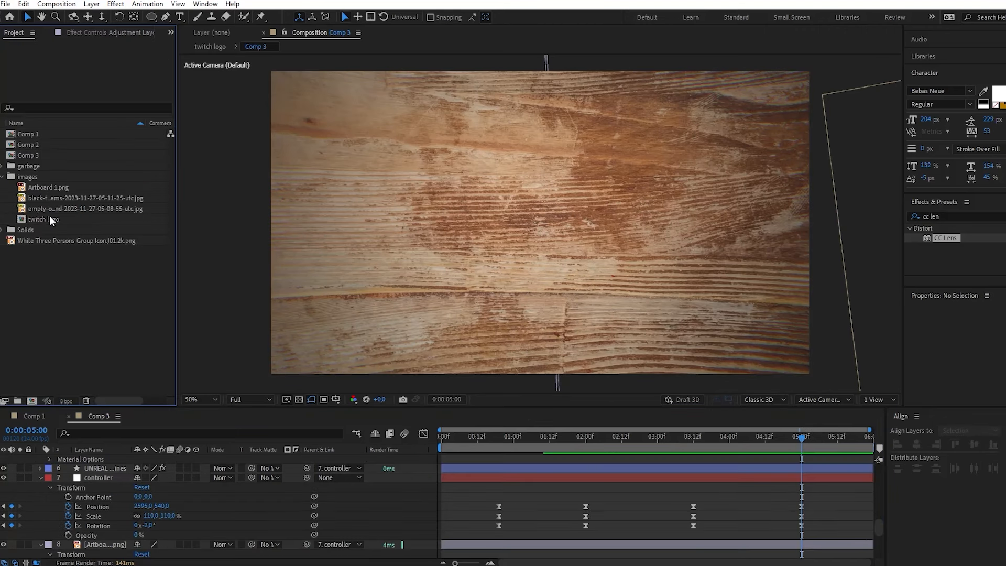
Add the White Three Persons Group Icon image above the UNREAL Outlines layer, scaled to 39% with a Y position of 593.
{"action": "left_click", "coordinate": [45, 189]}
{"action": "left_click", "coordinate": [55, 211]}
{"action": "left_click", "coordinate": [45, 195]}
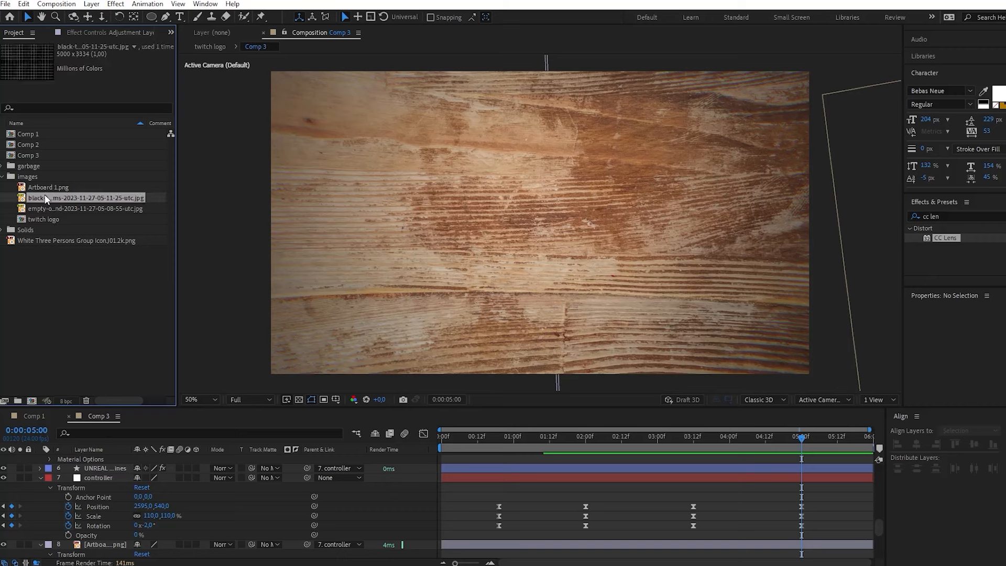
{"action": "left_click_drag", "start_coordinate": [46, 240], "coordinate": [79, 541]}
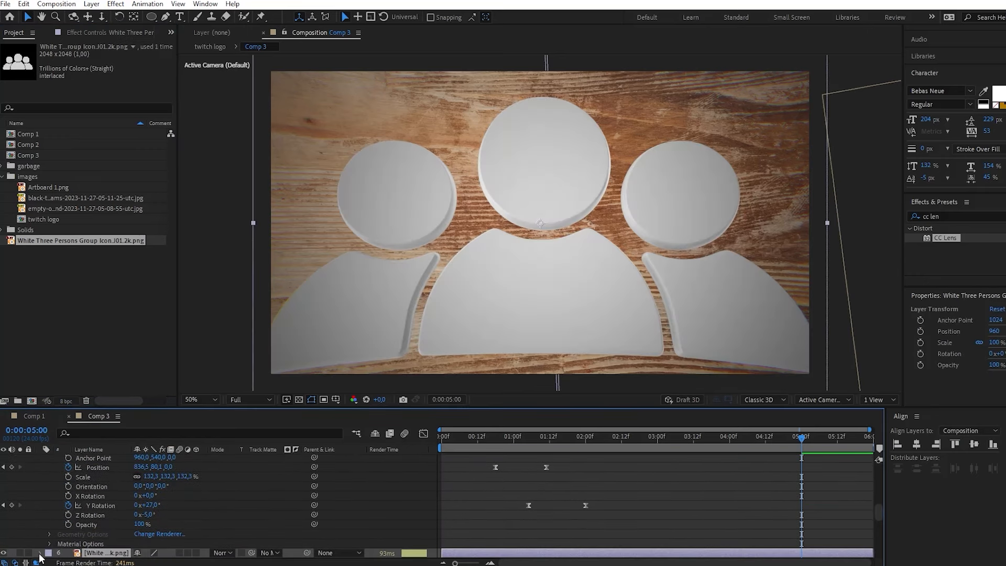
{"action": "left_click", "coordinate": [51, 553]}
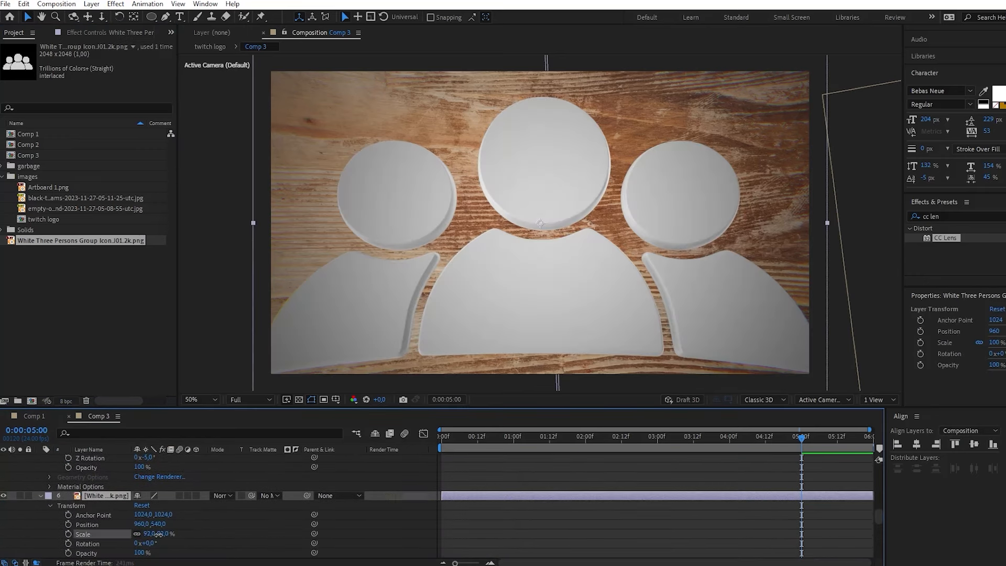
{"action": "left_click_drag", "start_coordinate": [157, 534], "coordinate": [187, 524]}
{"action": "left_click", "coordinate": [512, 522]}
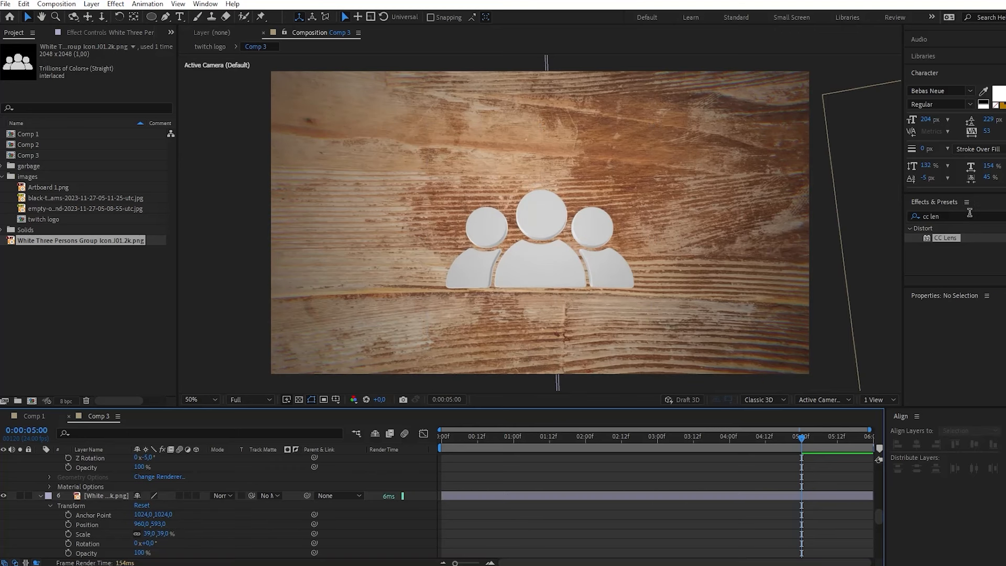
Apply a Drop Shadow to the group icon layer with 100% opacity and a distance of 15.
{"action": "left_click", "coordinate": [969, 214]}
{"action": "type", "text": "drop"}
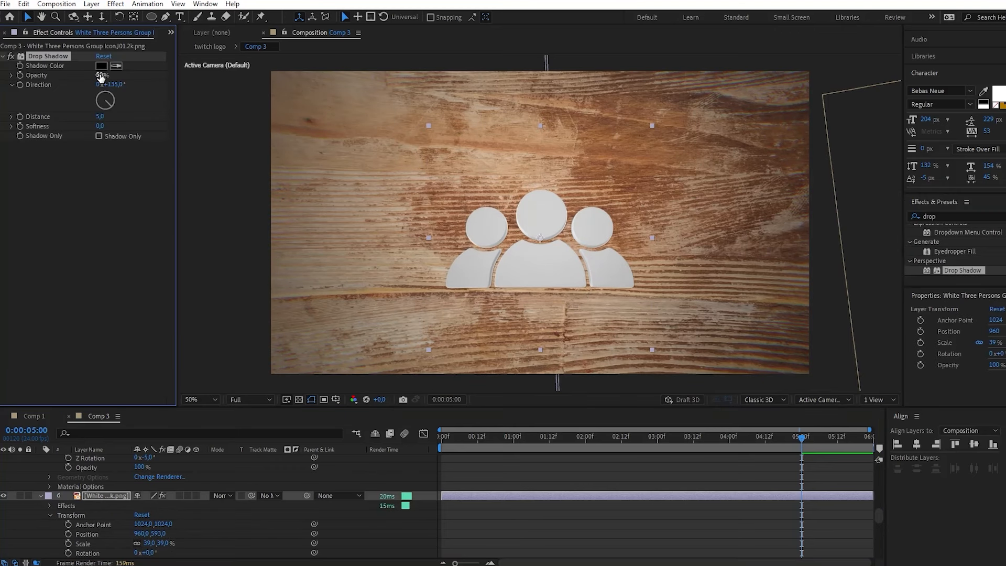
{"action": "left_click_drag", "start_coordinate": [101, 75], "coordinate": [127, 75]}
{"action": "left_click_drag", "start_coordinate": [98, 119], "coordinate": [107, 119]}
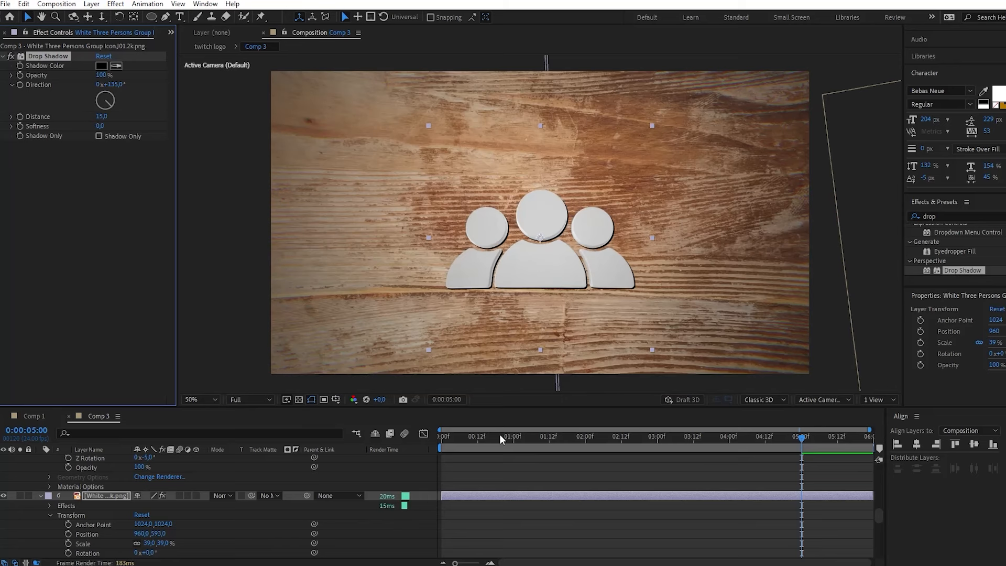
{"action": "left_click", "coordinate": [524, 468]}
Apply Quick Chromatic Aberration 3 to the group icon with Position 2 and a Hue Shift of 265°.
{"action": "left_click", "coordinate": [987, 216]}
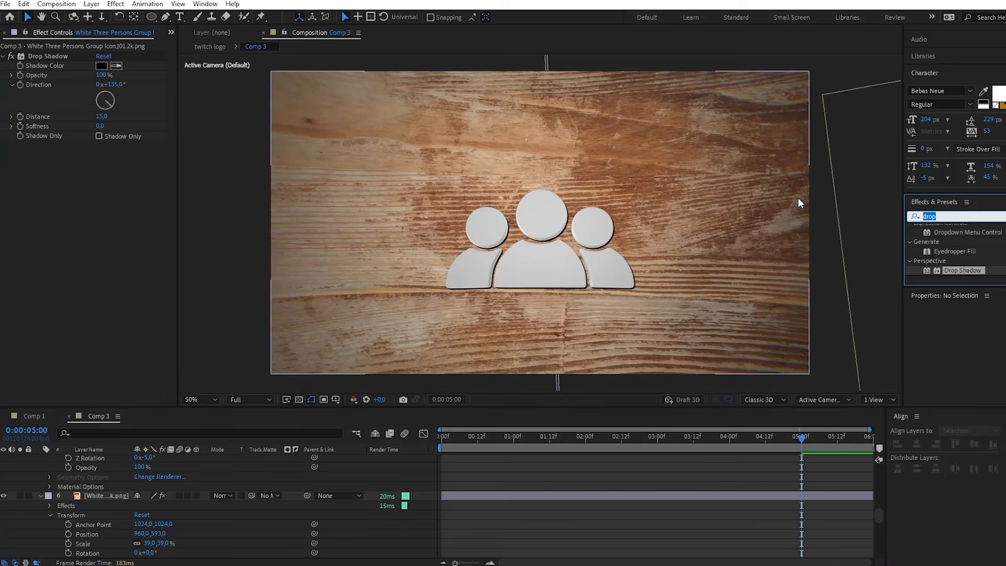
{"action": "type", "text": "qui"}
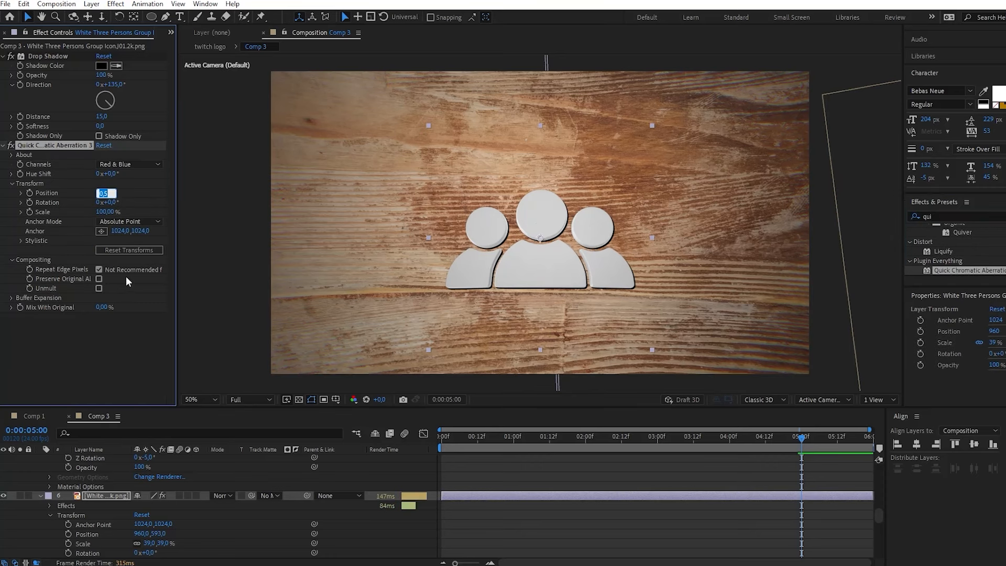
{"action": "type", "text": "2"}
{"action": "key", "text": "Return"}
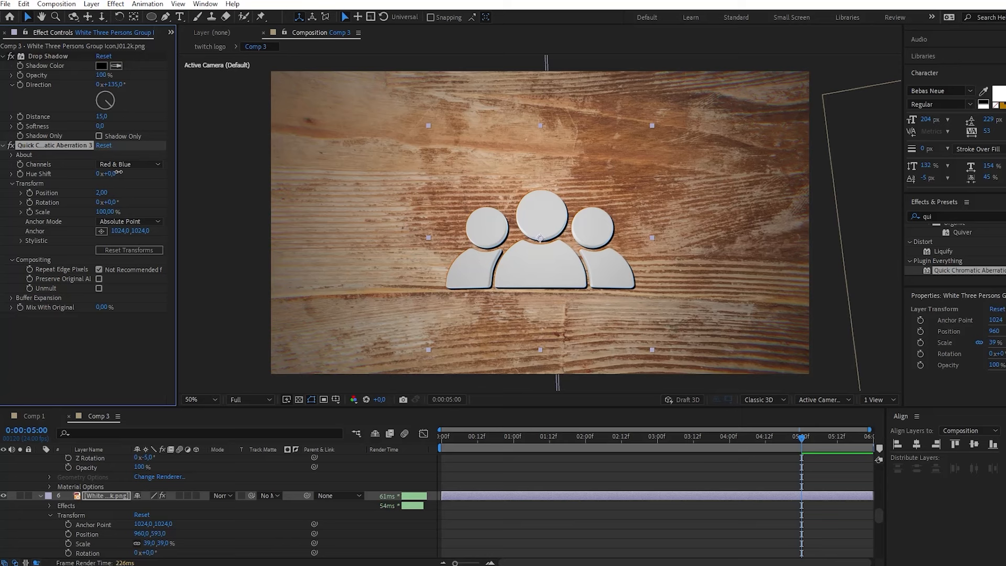
{"action": "left_click_drag", "start_coordinate": [119, 172], "coordinate": [178, 165]}
{"action": "left_click", "coordinate": [555, 538]}
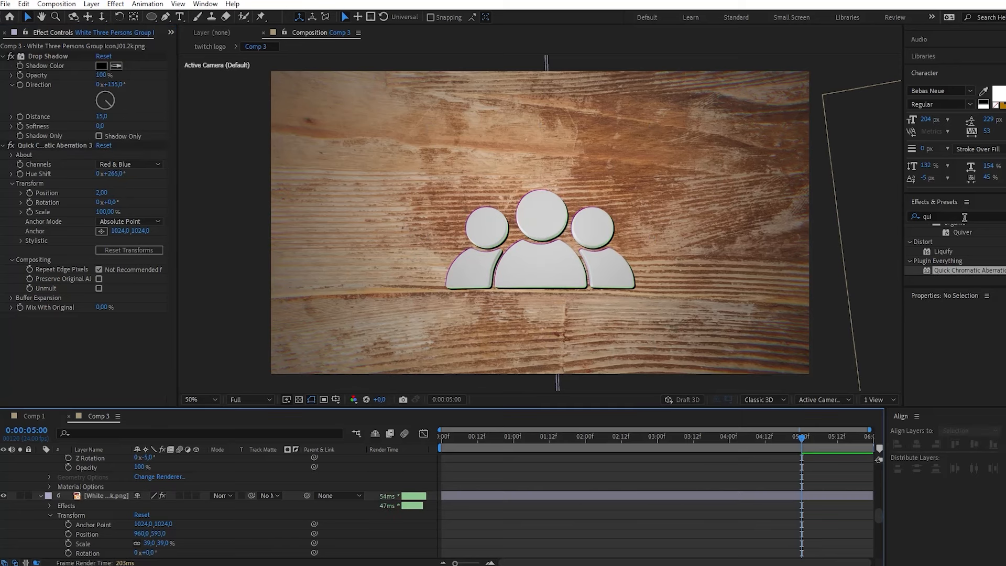
Apply a Glow with radius 70 and intensity 0.6 to the group icon and parent the layer to the controller.
{"action": "left_click_drag", "start_coordinate": [964, 216], "coordinate": [869, 216]}
{"action": "type", "text": "glow"}
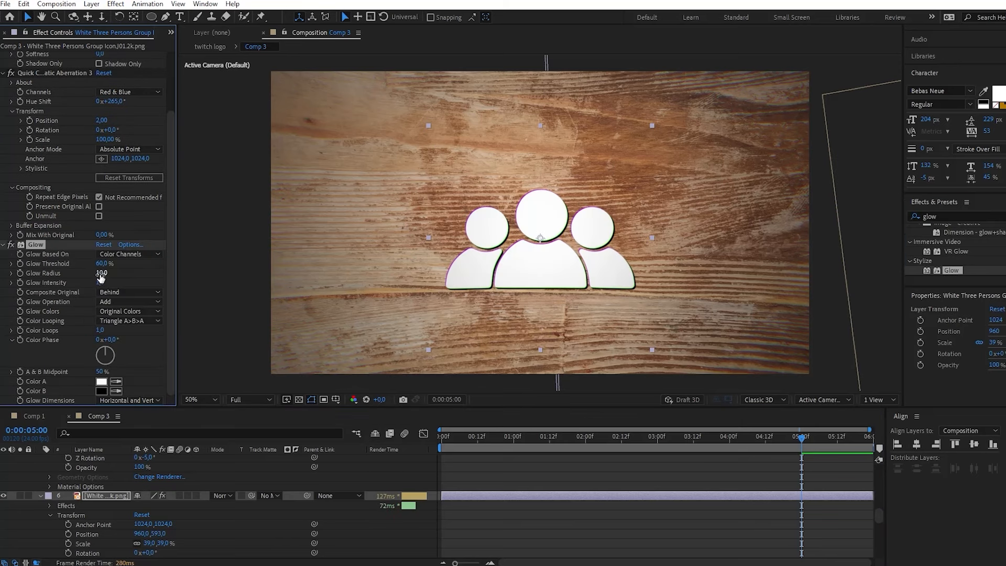
{"action": "mouse_move", "coordinate": [100, 273]}
{"action": "left_mouse_down"}
{"action": "mouse_move", "coordinate": [127, 270]}
{"action": "mouse_move", "coordinate": [93, 283]}
{"action": "left_mouse_up"}
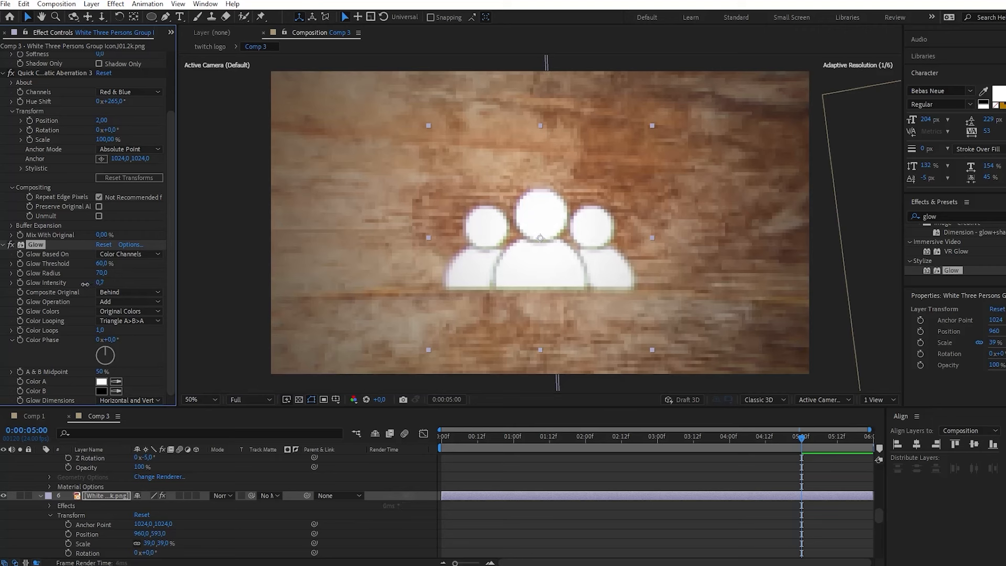
{"action": "left_click", "coordinate": [338, 496]}
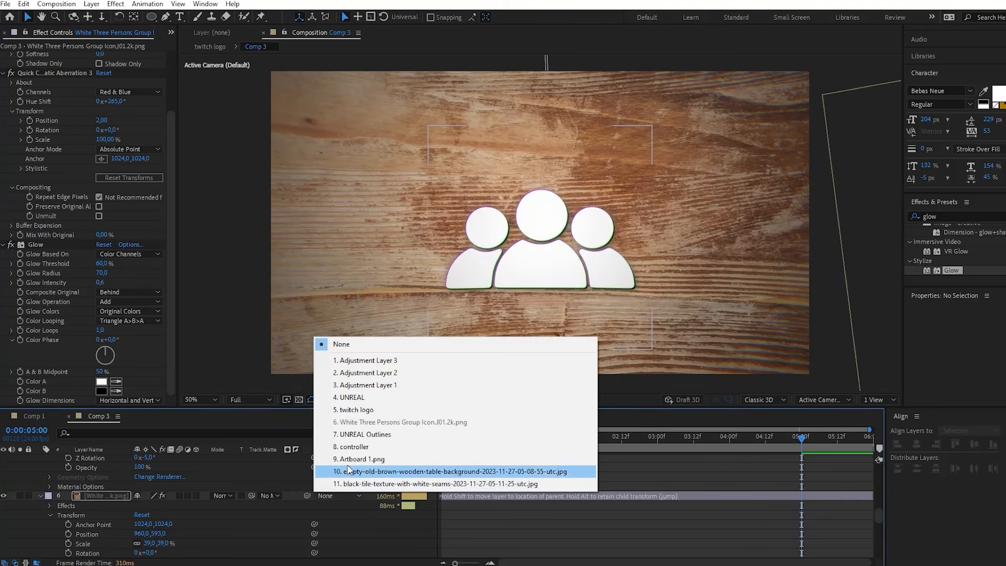
{"action": "left_click", "coordinate": [374, 448]}
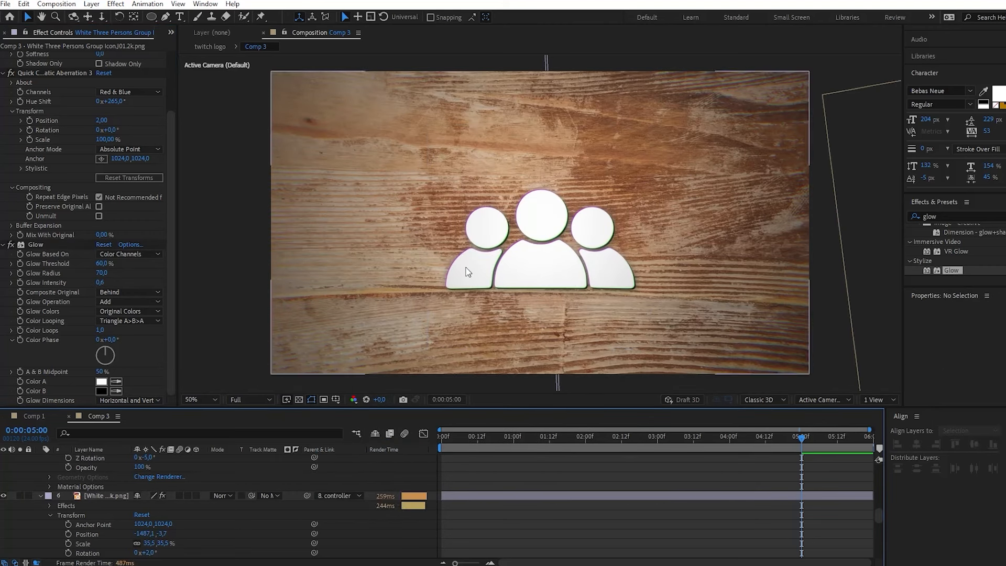
Keyframe the group icon's Position, Scale, Rotation and Opacity at 0:00:05:00 and 0:00:04:07.
{"action": "scroll", "coordinate": [86, 492], "scroll_direction": "down", "scroll_amount": 2}
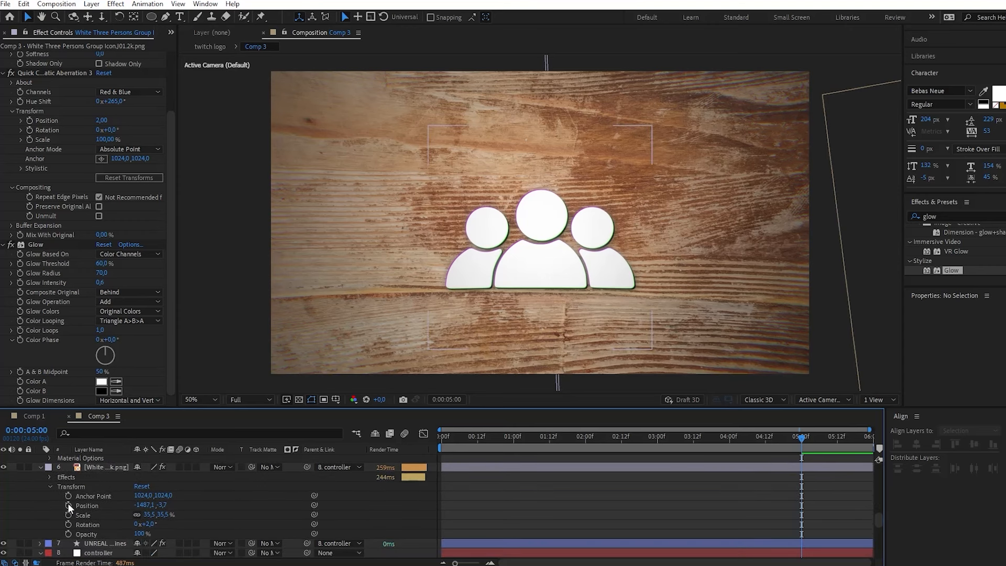
{"action": "left_click_drag", "start_coordinate": [68, 504], "coordinate": [61, 535]}
{"action": "left_click_drag", "start_coordinate": [795, 439], "coordinate": [750, 432]}
{"action": "left_click_drag", "start_coordinate": [9, 503], "coordinate": [10, 544]}
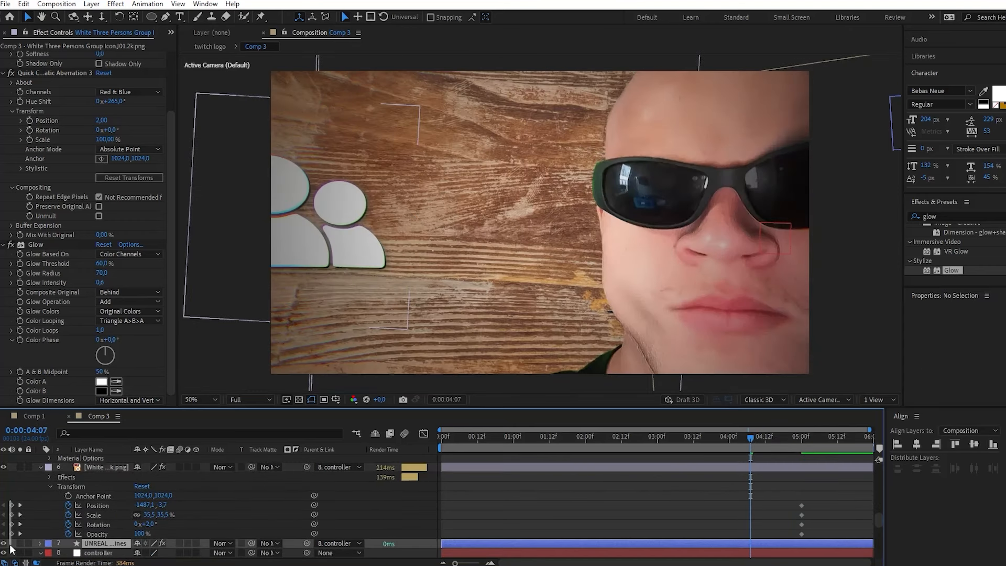
{"action": "left_click_drag", "start_coordinate": [12, 504], "coordinate": [11, 544]}
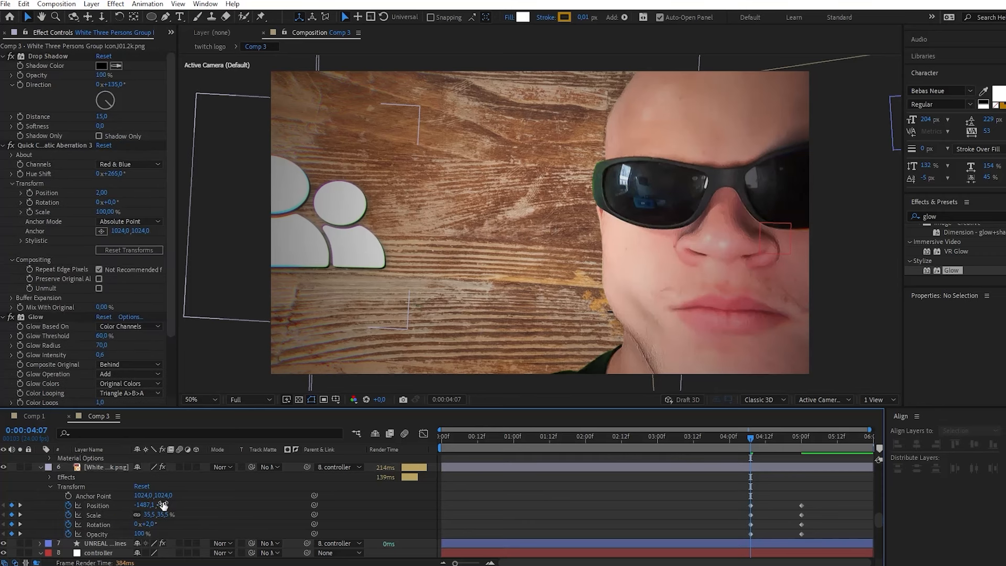
Set the group icon's Y position at 0:00:04:07 to 1230.3 and apply Easy Ease to all its transform keyframes.
{"action": "left_click_drag", "start_coordinate": [166, 505], "coordinate": [733, 522]}
{"action": "left_click_drag", "start_coordinate": [693, 488], "coordinate": [858, 539]}
{"action": "key", "text": "F9"}
{"action": "left_click", "coordinate": [665, 500]}
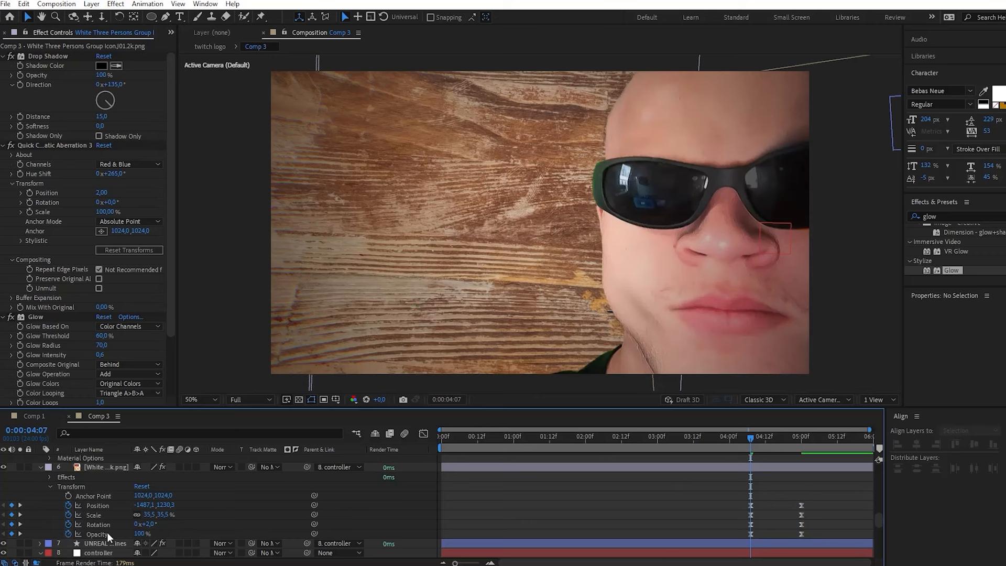
Set the icon's first Opacity keyframe to 0%, delay it slightly, move the 100% keyframe to 0:00:04:21, and preview the fade-in.
{"action": "left_click_drag", "start_coordinate": [139, 533], "coordinate": [59, 536]}
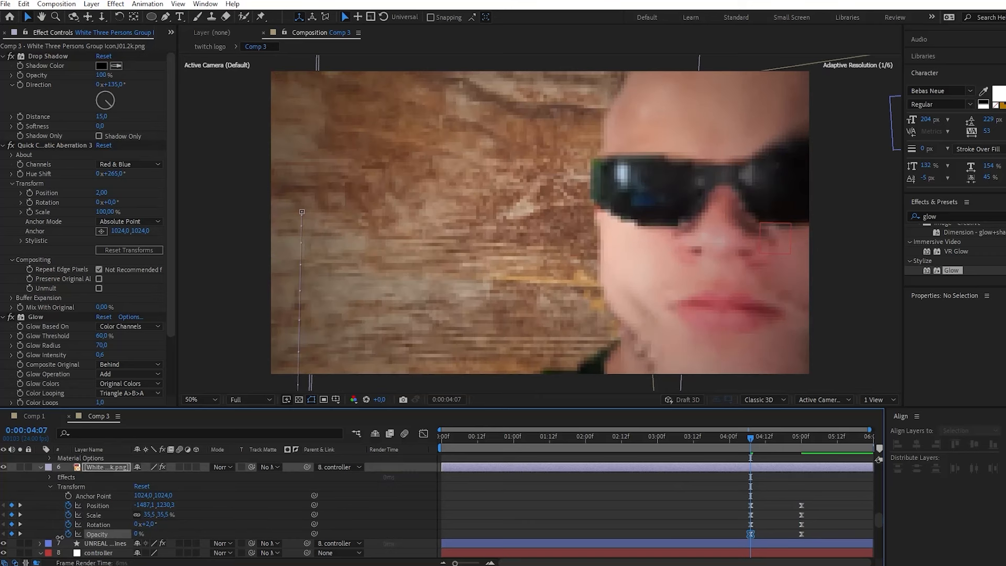
{"action": "left_click_drag", "start_coordinate": [800, 535], "coordinate": [782, 536]}
{"action": "left_click_drag", "start_coordinate": [754, 443], "coordinate": [792, 435]}
{"action": "left_click_drag", "start_coordinate": [783, 533], "coordinate": [792, 533]}
{"action": "left_click_drag", "start_coordinate": [750, 534], "coordinate": [759, 532]}
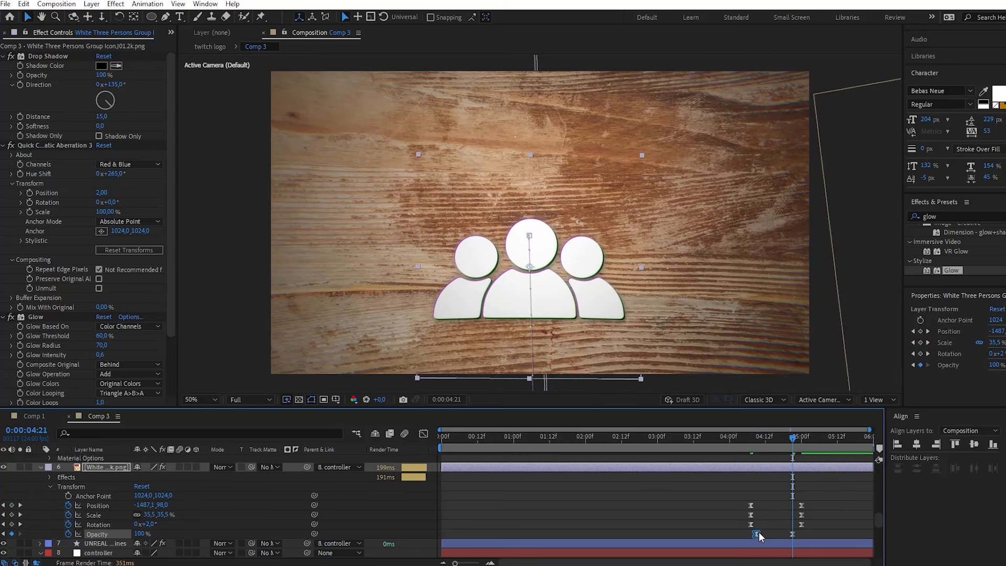
{"action": "left_click_drag", "start_coordinate": [769, 438], "coordinate": [750, 438]}
{"action": "left_click", "coordinate": [723, 501]}
{"action": "key", "text": "space"}
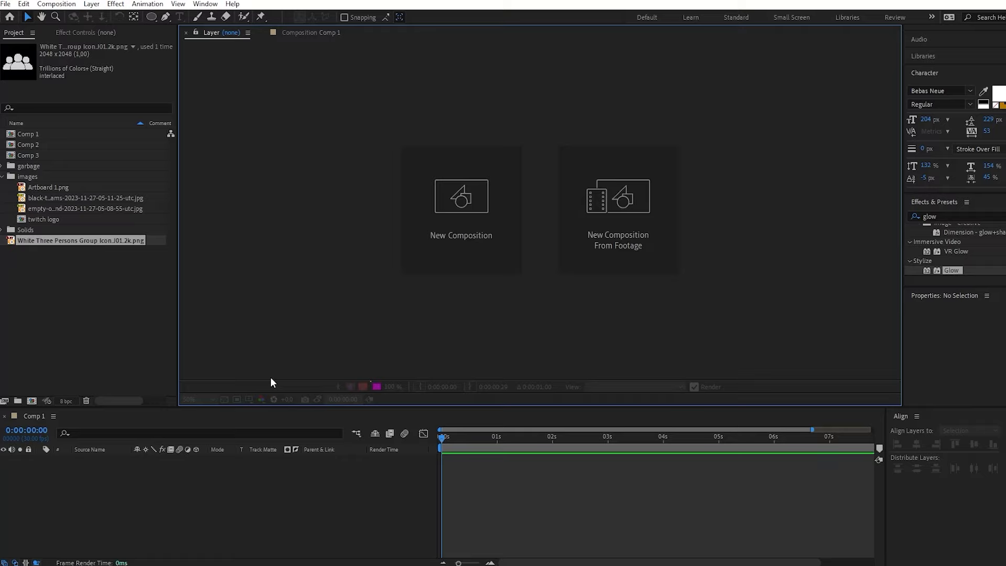
Create a new 1920x1080, 24 fps composition, Comp 4, with a duration of 3 seconds.
{"action": "left_click", "coordinate": [450, 229]}
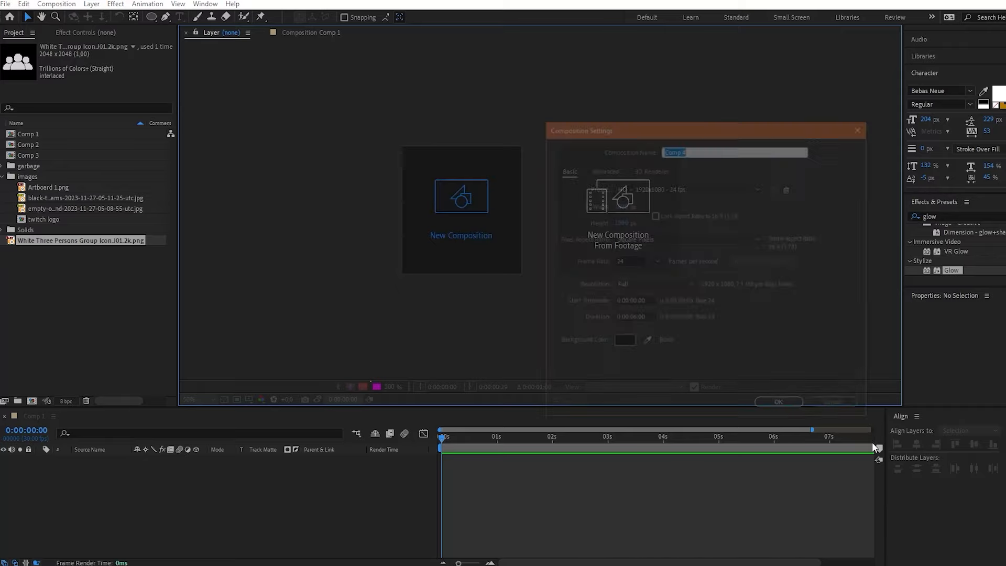
{"action": "left_click", "coordinate": [634, 316]}
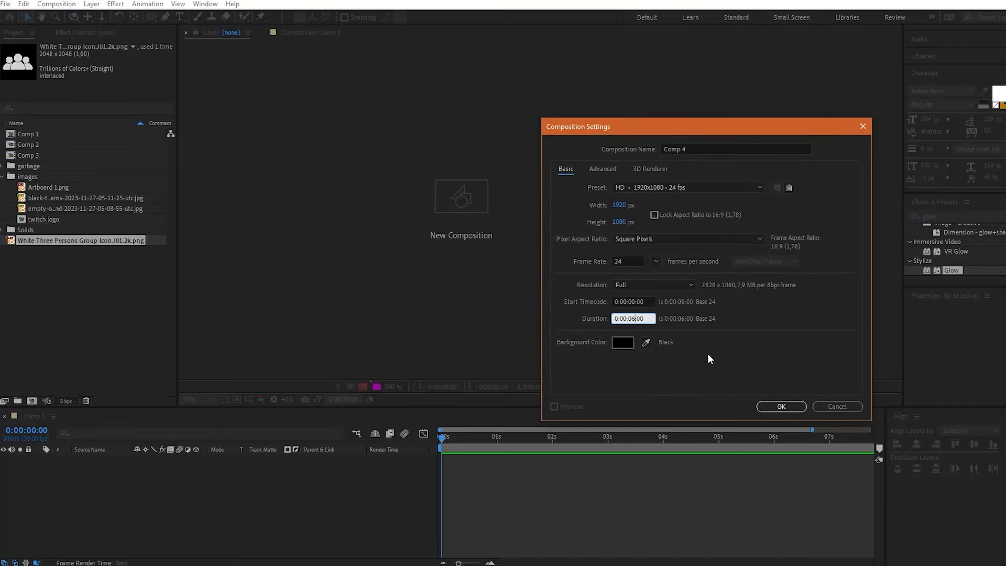
{"action": "key", "text": "BackSpace"}
{"action": "type", "text": "3"}
{"action": "left_click", "coordinate": [781, 406]}
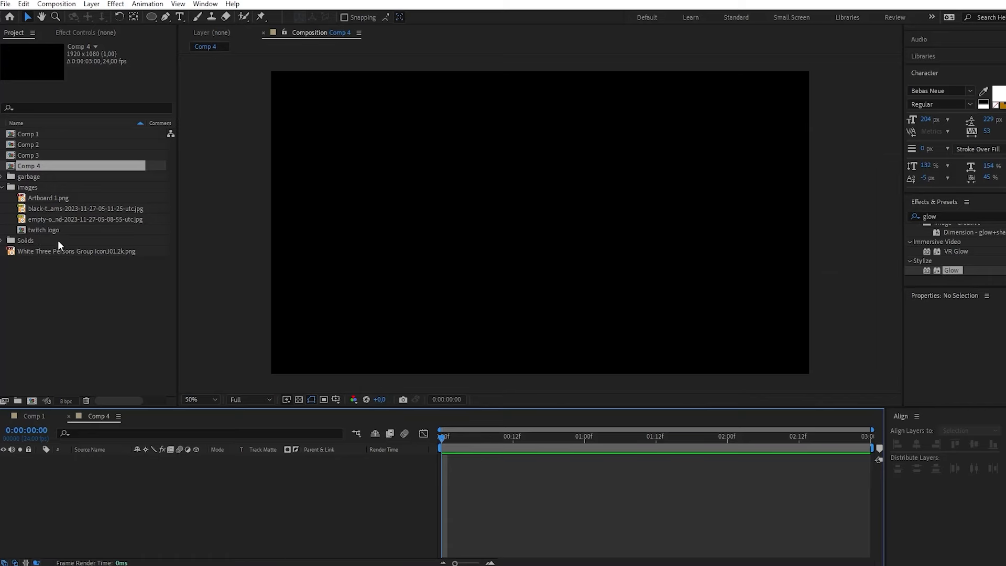
Add the empty old brown wooden table background image to Comp 4 and scale it down to 42%.
{"action": "left_click_drag", "start_coordinate": [51, 218], "coordinate": [130, 481]}
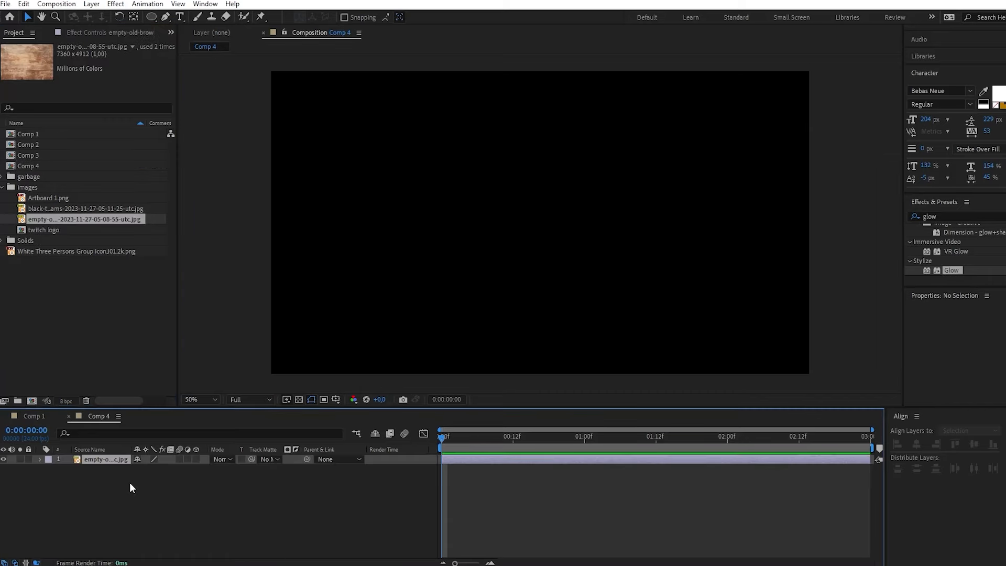
{"action": "left_click", "coordinate": [42, 460]}
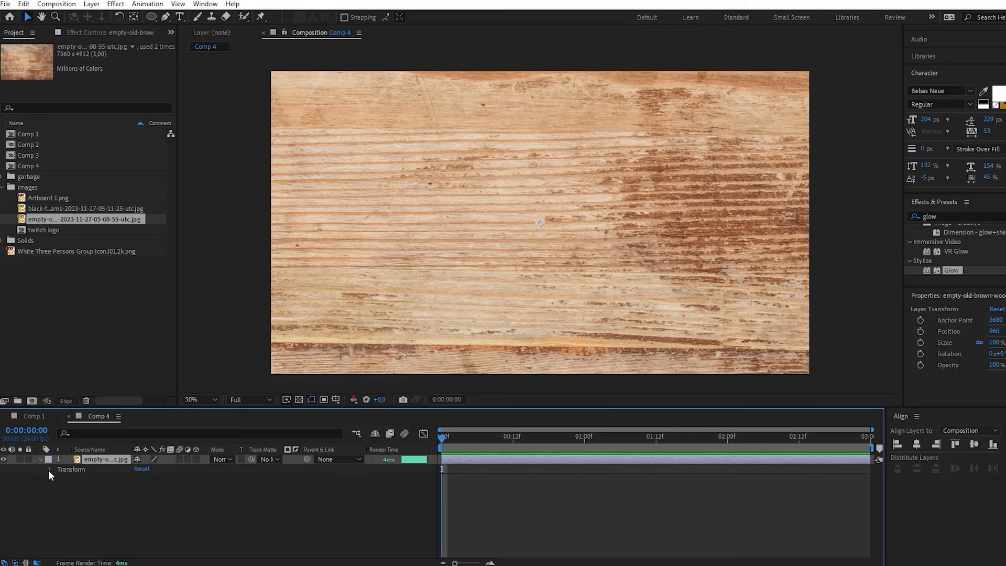
{"action": "left_click", "coordinate": [50, 470]}
{"action": "left_click_drag", "start_coordinate": [175, 498], "coordinate": [144, 497]}
{"action": "left_click", "coordinate": [234, 532]}
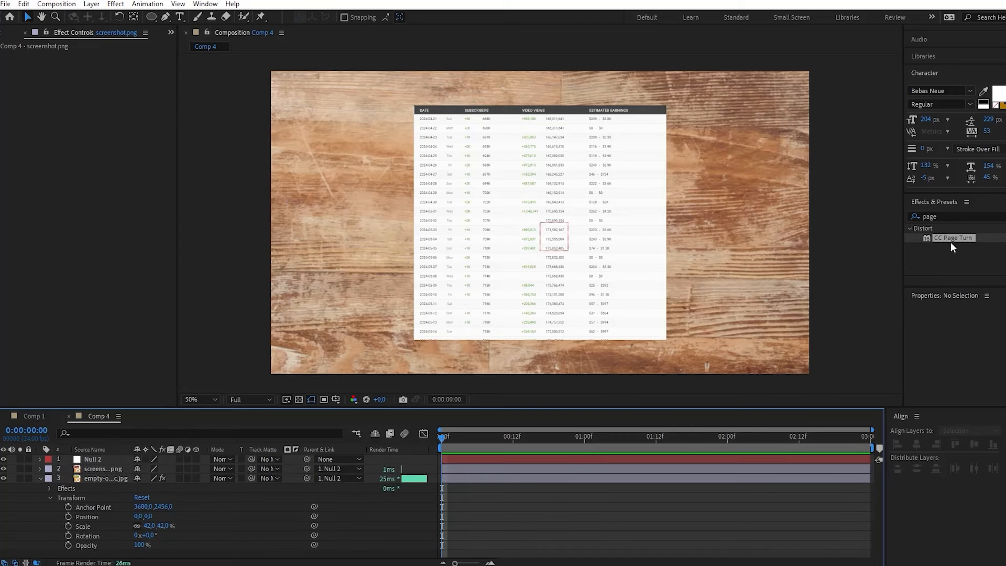
Apply the CC Page Turn effect to the screenshot.png layer, keeping its controls on Bottom Right Corner.
{"action": "left_click_drag", "start_coordinate": [951, 234], "coordinate": [93, 469]}
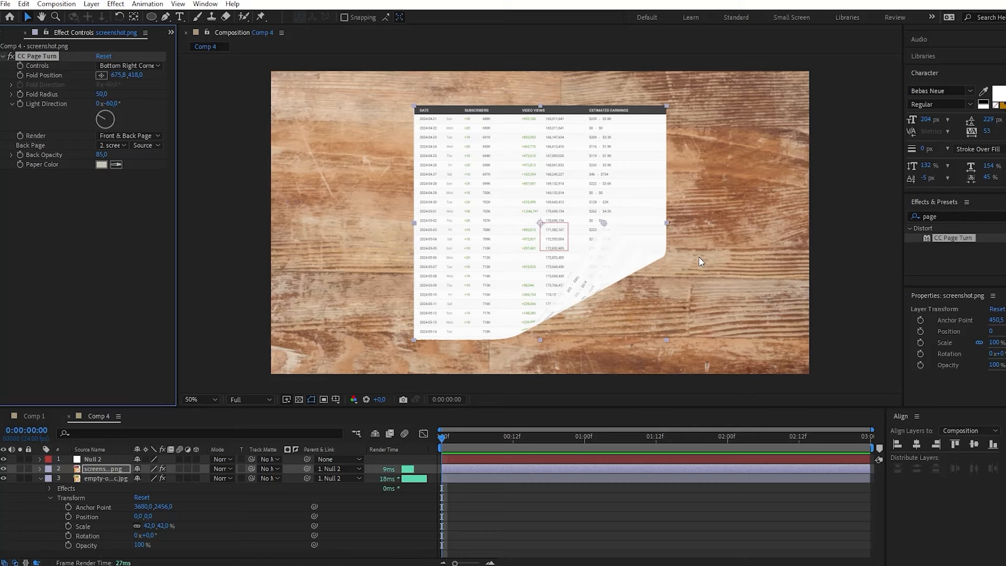
{"action": "left_click", "coordinate": [128, 65]}
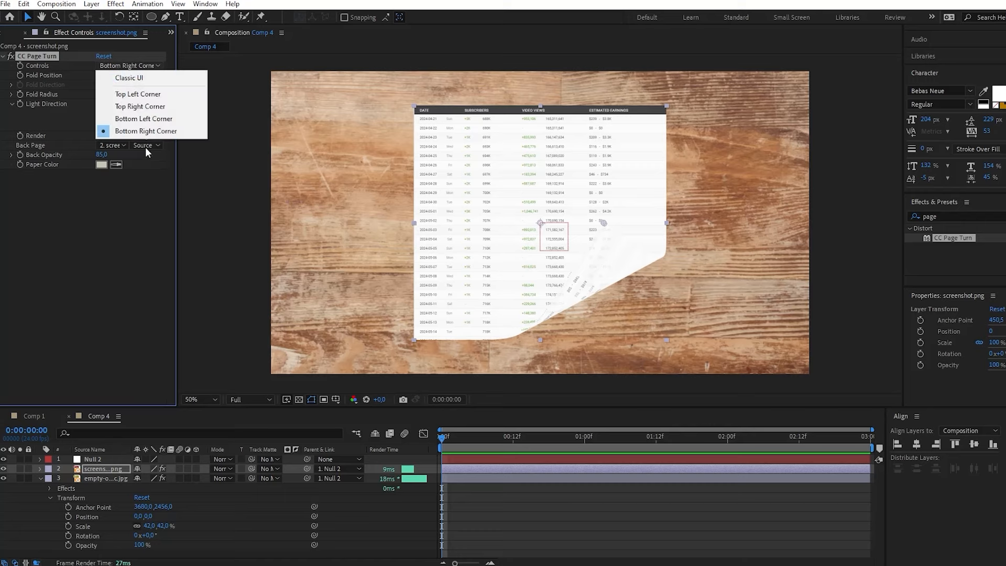
{"action": "left_click", "coordinate": [165, 133]}
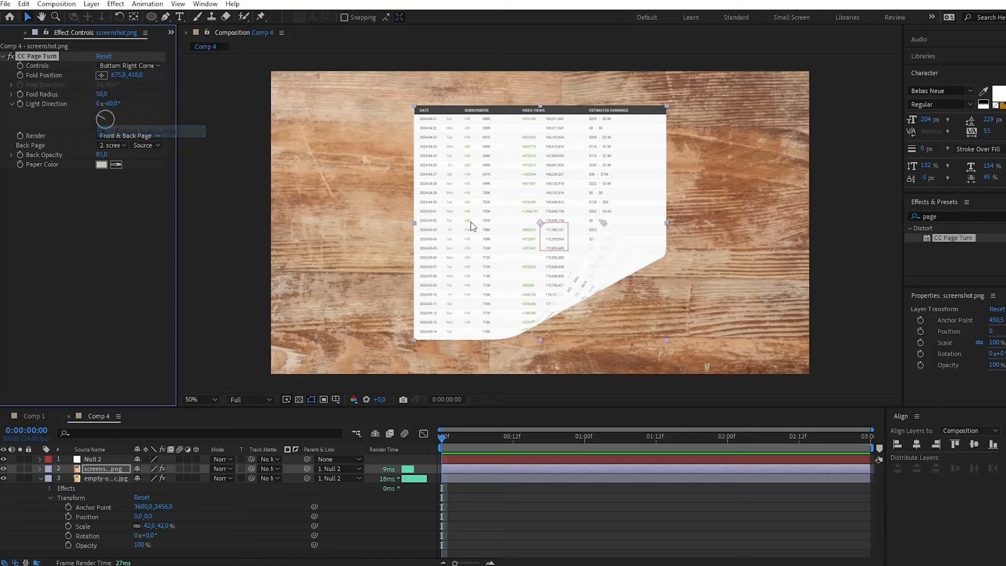
Animate the page turn's Fold Position from -830.2, 334 at 0:00:00:00 to 969.8, 912 at 0:00:01:12 so the page unfolds.
{"action": "right_click", "coordinate": [20, 75]}
{"action": "left_click", "coordinate": [53, 217]}
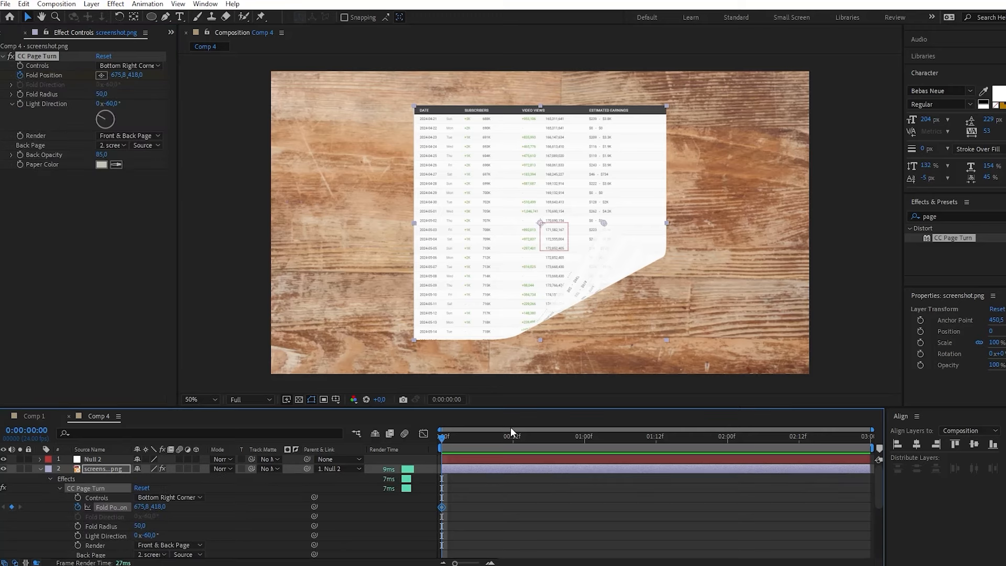
{"action": "left_click_drag", "start_coordinate": [519, 436], "coordinate": [656, 438]}
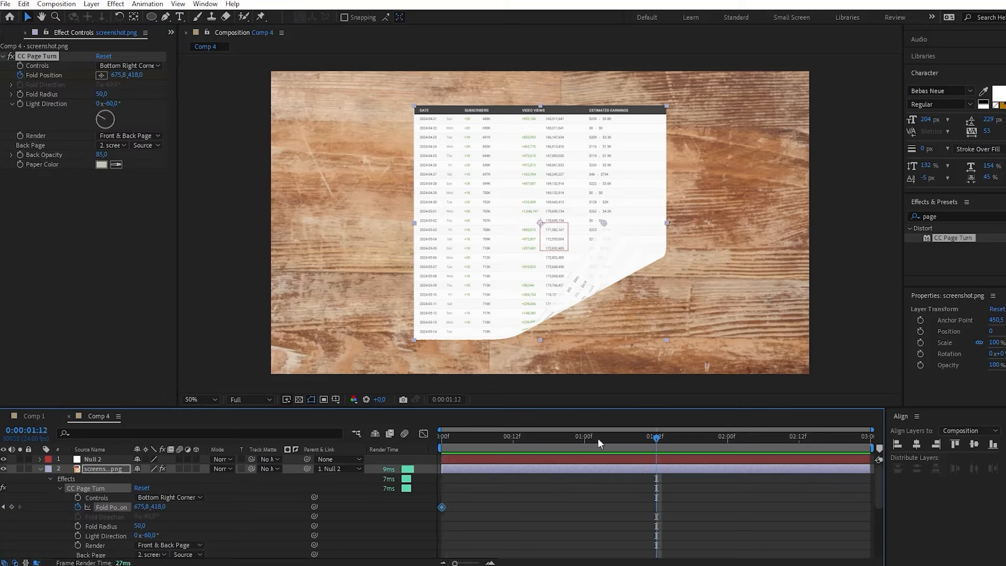
{"action": "left_click", "coordinate": [12, 507]}
{"action": "left_click_drag", "start_coordinate": [602, 225], "coordinate": [685, 362]}
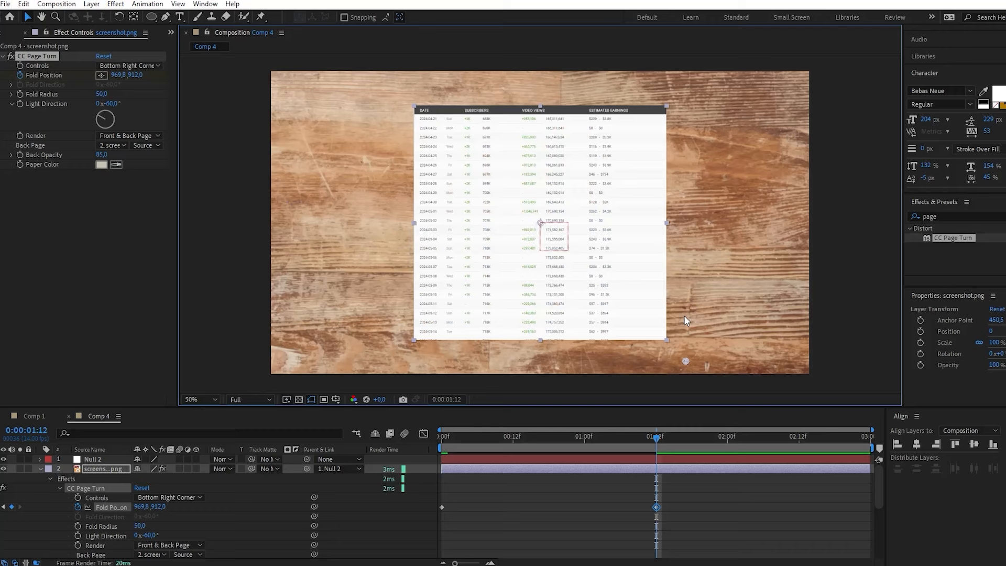
{"action": "left_click_drag", "start_coordinate": [668, 443], "coordinate": [371, 442]}
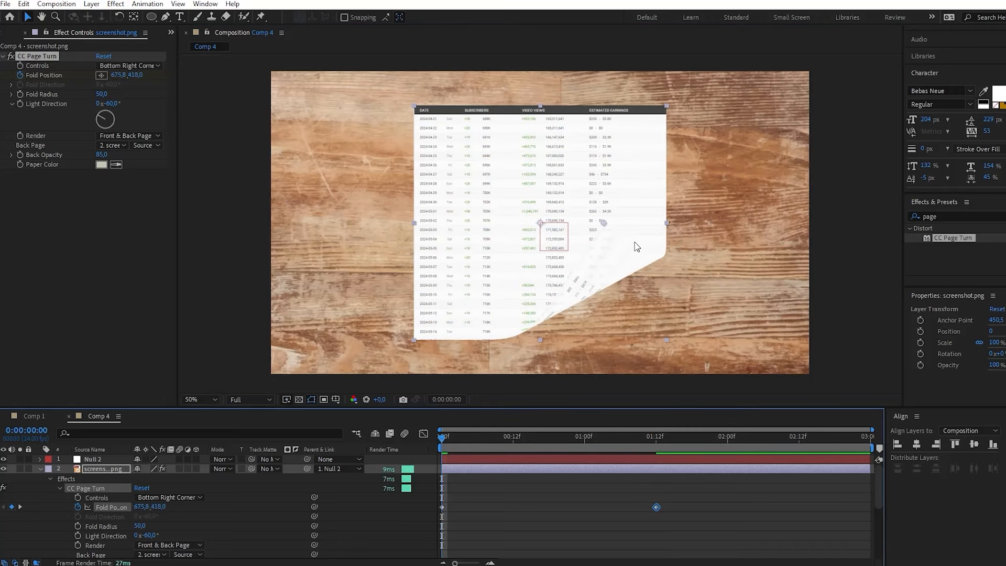
{"action": "left_click_drag", "start_coordinate": [596, 219], "coordinate": [181, 200]}
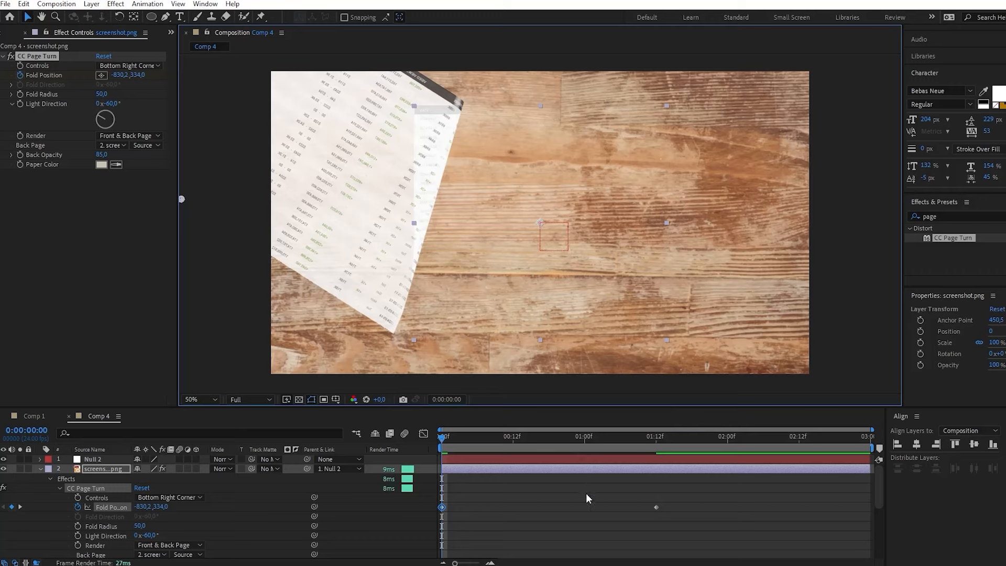
Add Position keyframes to the screenshot.png layer at 0:00:00:00 and 0:00:01:12, both at 0, 0.
{"action": "left_click", "coordinate": [586, 496]}
{"action": "scroll", "coordinate": [102, 477], "scroll_direction": "down", "scroll_amount": 2}
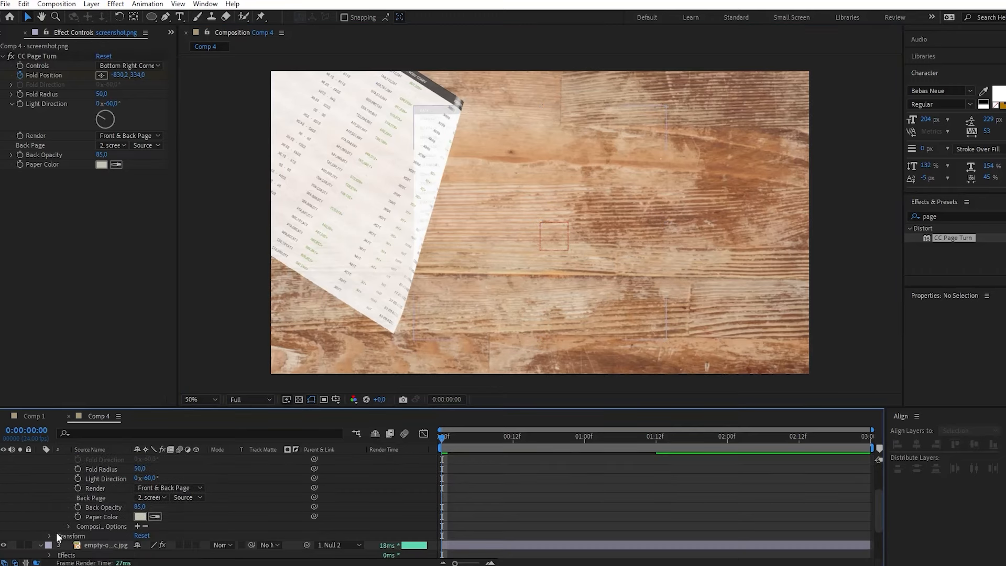
{"action": "left_click", "coordinate": [50, 535]}
{"action": "scroll", "coordinate": [84, 545], "scroll_direction": "down", "scroll_amount": 1}
{"action": "left_click", "coordinate": [68, 524]}
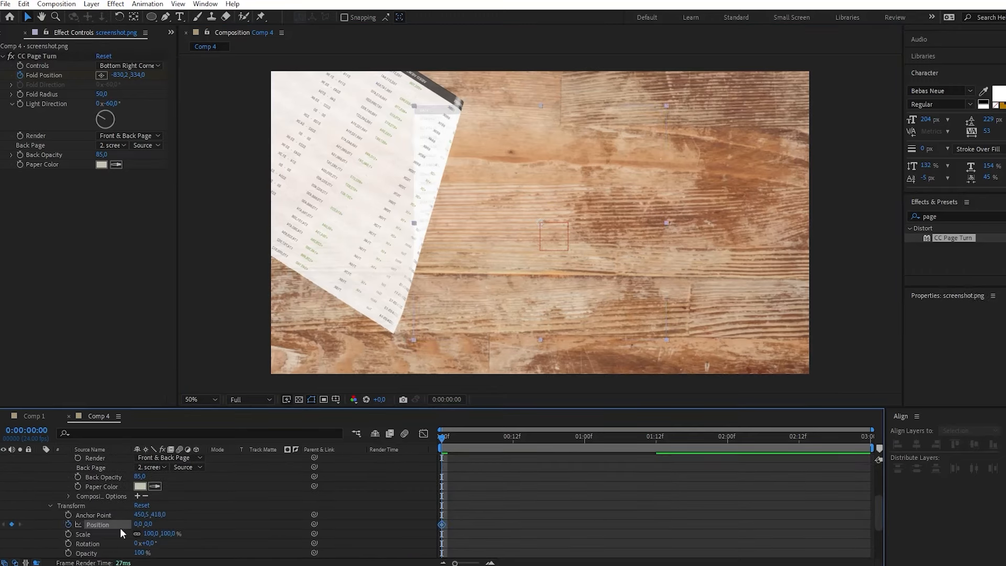
{"action": "scroll", "coordinate": [120, 527], "scroll_direction": "up", "scroll_amount": 5}
{"action": "left_click", "coordinate": [654, 436]}
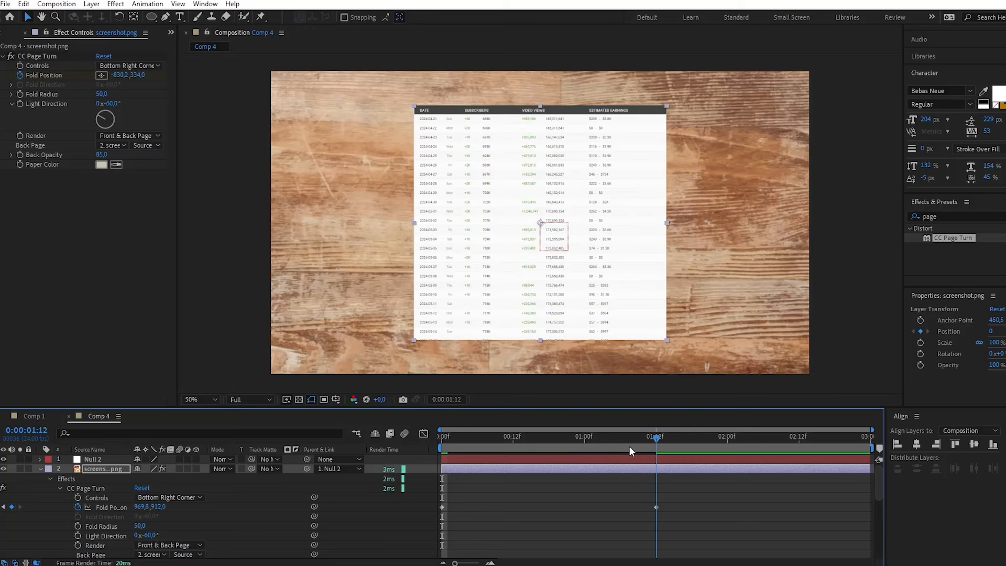
{"action": "scroll", "coordinate": [76, 511], "scroll_direction": "down", "scroll_amount": 5}
{"action": "left_click", "coordinate": [12, 468]}
Set the screenshot layer's Position at 0:00:00:00 to -837, 0 and apply Easy Ease to both Position keyframes.
{"action": "key", "text": "Home"}
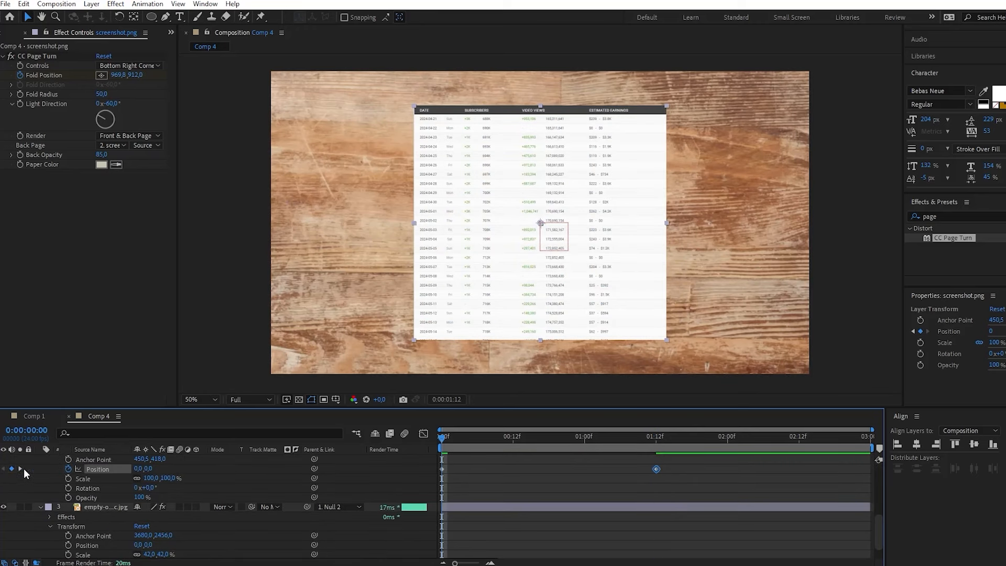
{"action": "scroll", "coordinate": [121, 492], "scroll_direction": "up", "scroll_amount": 3}
{"action": "mouse_move", "coordinate": [137, 497]}
{"action": "left_mouse_down"}
{"action": "mouse_move", "coordinate": [140, 466]}
{"action": "mouse_move", "coordinate": [140, 516]}
{"action": "left_mouse_up"}
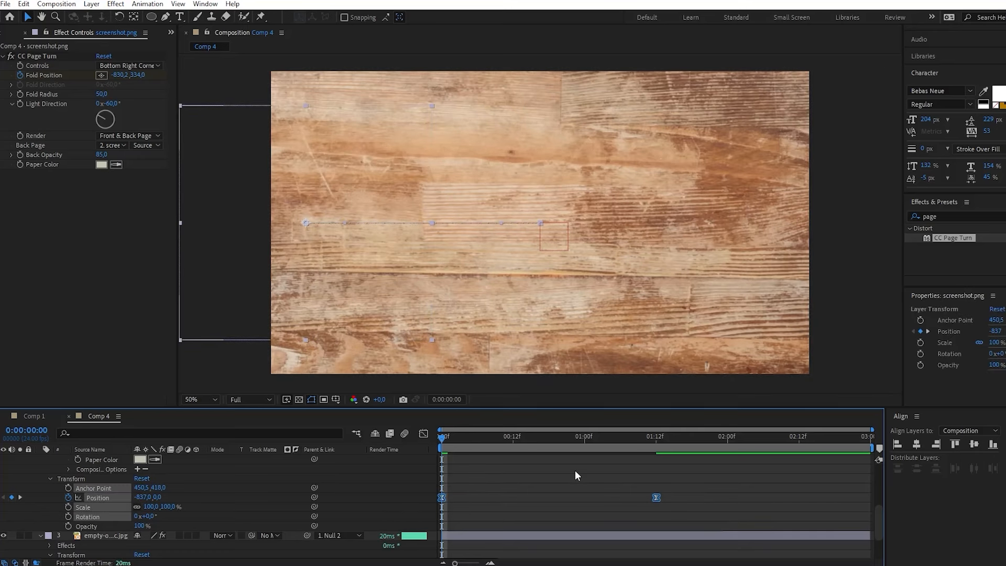
Apply Easy Ease to both Fold Position keyframes of the CC Page Turn effect.
{"action": "scroll", "coordinate": [574, 471], "scroll_direction": "up", "scroll_amount": 4}
{"action": "left_click_drag", "start_coordinate": [705, 492], "coordinate": [399, 547]}
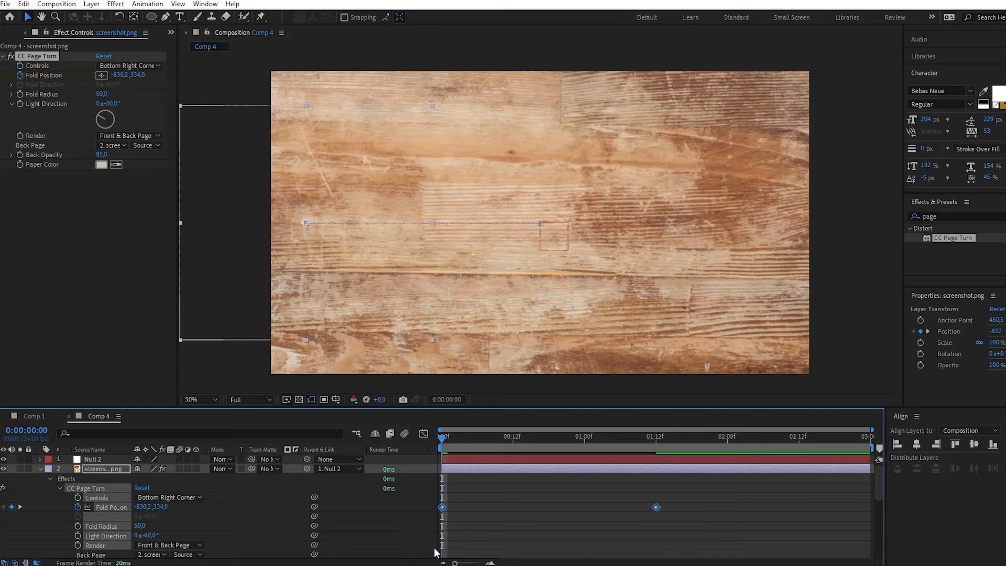
{"action": "left_click", "coordinate": [495, 526]}
Set the screenshot layer's Position keyframe at 0:00:01:12 to -313, 0.
{"action": "left_click", "coordinate": [691, 441]}
{"action": "left_click_drag", "start_coordinate": [690, 442], "coordinate": [659, 441]}
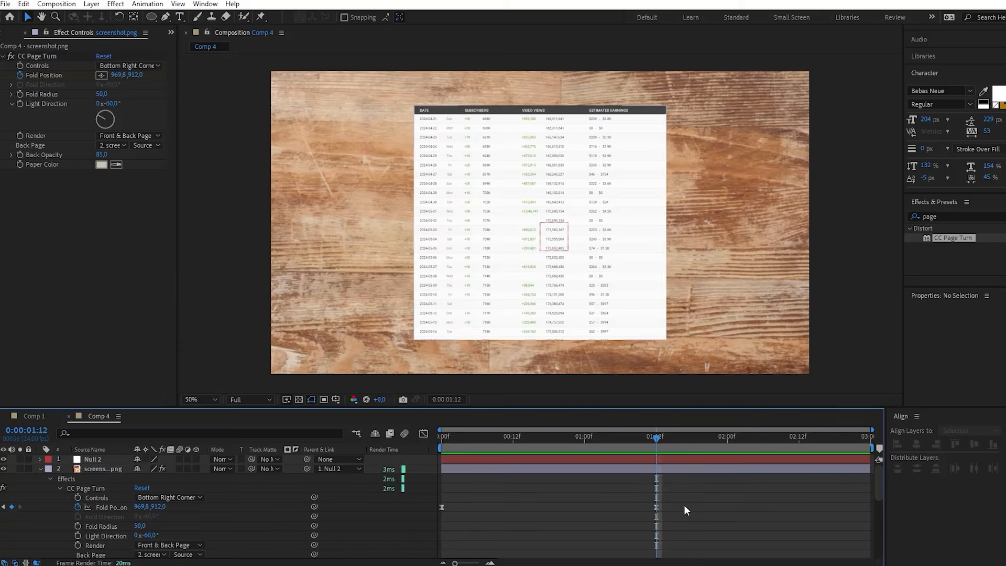
{"action": "scroll", "coordinate": [682, 498], "scroll_direction": "down", "scroll_amount": 3}
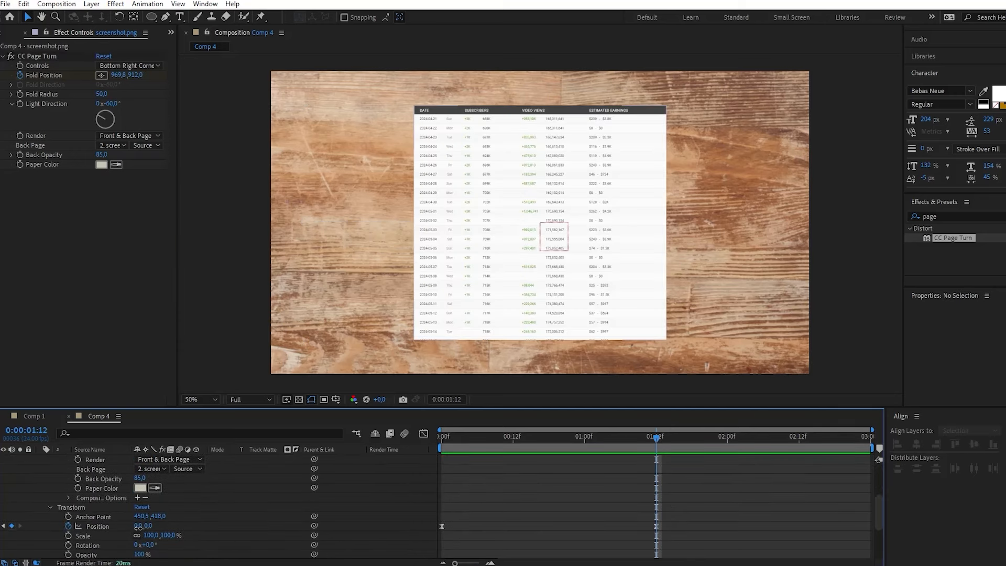
{"action": "left_click_drag", "start_coordinate": [137, 527], "coordinate": [78, 527]}
{"action": "left_click_drag", "start_coordinate": [656, 437], "coordinate": [704, 436]}
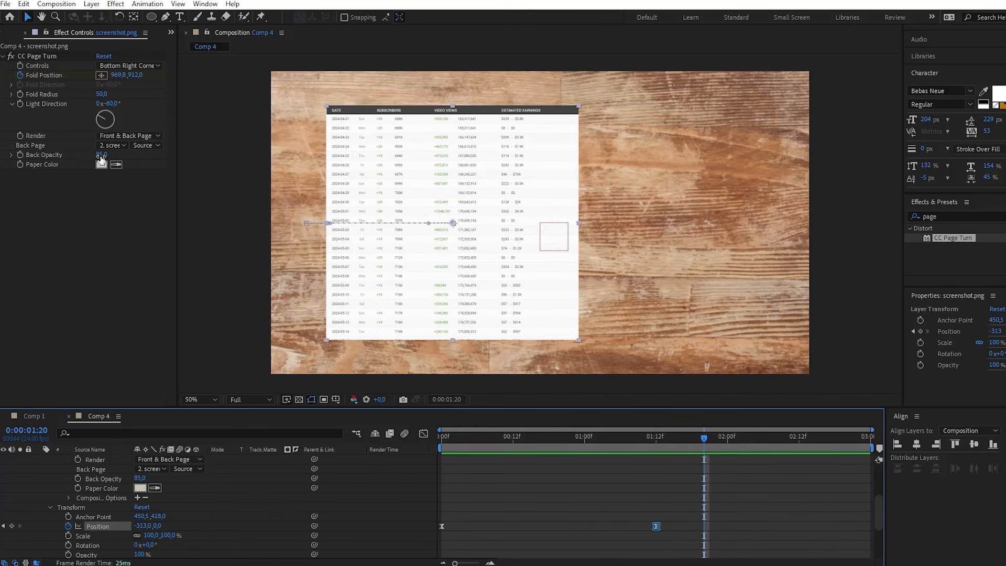
Set the page turn's Back Opacity to 100, Fold Radius to 150.2 and Light Direction to 78°, and preview the animation.
{"action": "left_click_drag", "start_coordinate": [101, 158], "coordinate": [109, 159]}
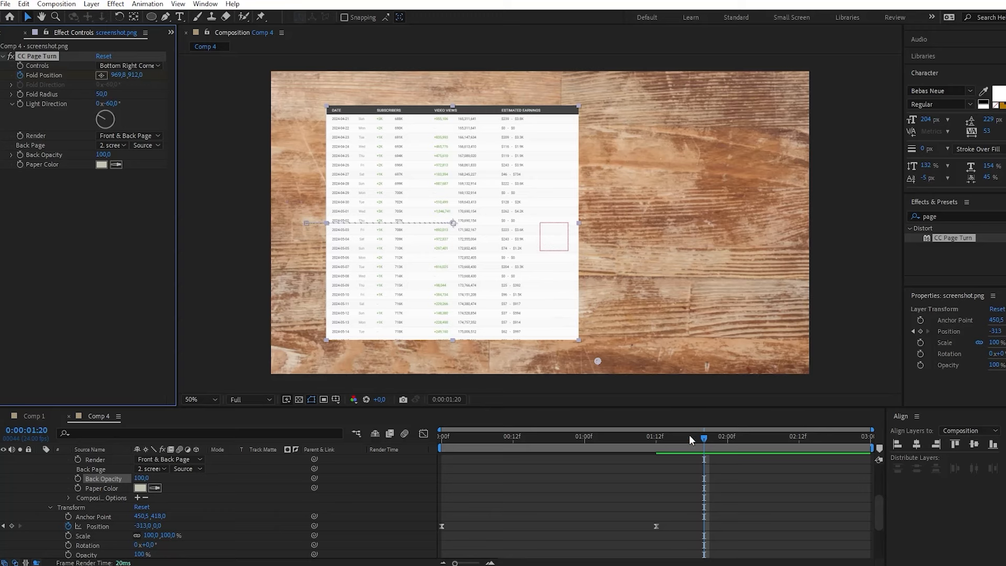
{"action": "left_click_drag", "start_coordinate": [689, 435], "coordinate": [536, 420]}
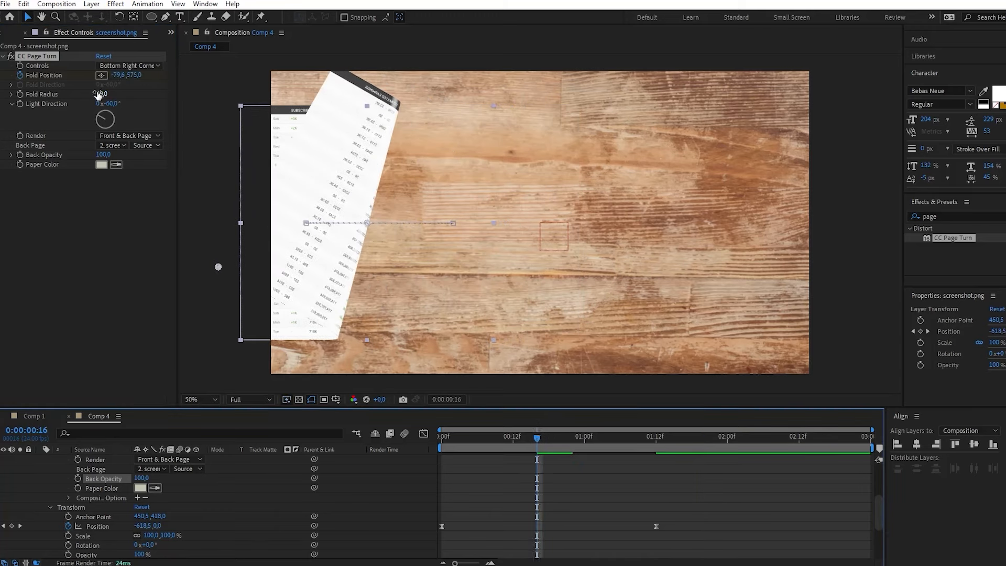
{"action": "left_click_drag", "start_coordinate": [101, 94], "coordinate": [722, 233]}
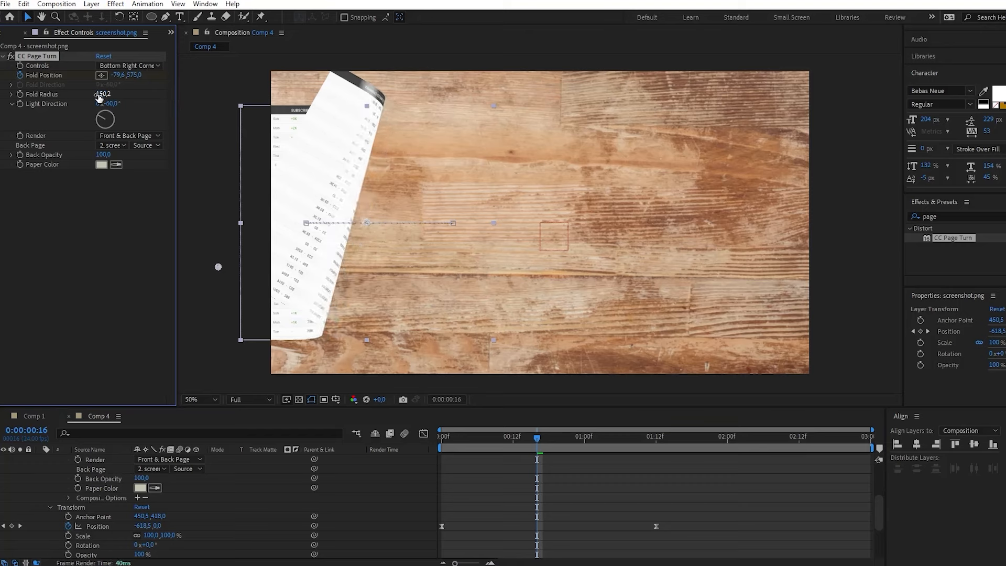
{"action": "mouse_move", "coordinate": [109, 111]}
{"action": "left_mouse_down"}
{"action": "mouse_move", "coordinate": [102, 120]}
{"action": "mouse_move", "coordinate": [118, 101]}
{"action": "mouse_move", "coordinate": [96, 106]}
{"action": "mouse_move", "coordinate": [89, 121]}
{"action": "mouse_move", "coordinate": [143, 111]}
{"action": "left_mouse_up"}
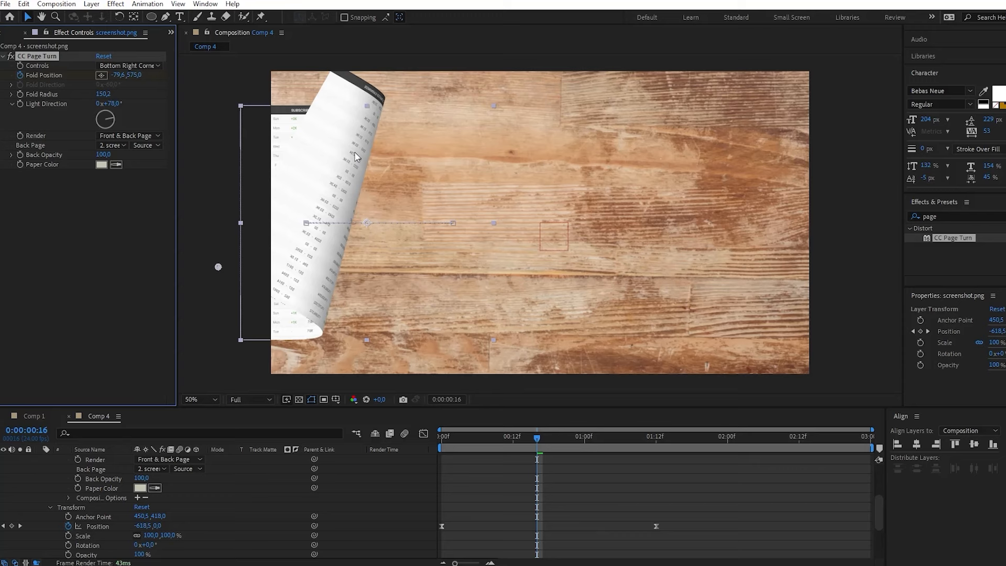
{"action": "key", "text": "space"}
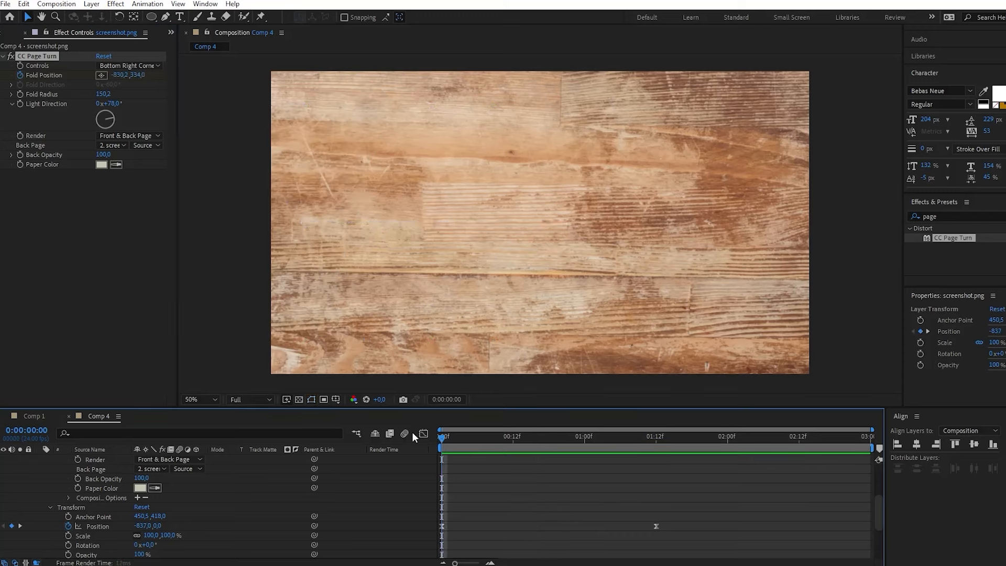